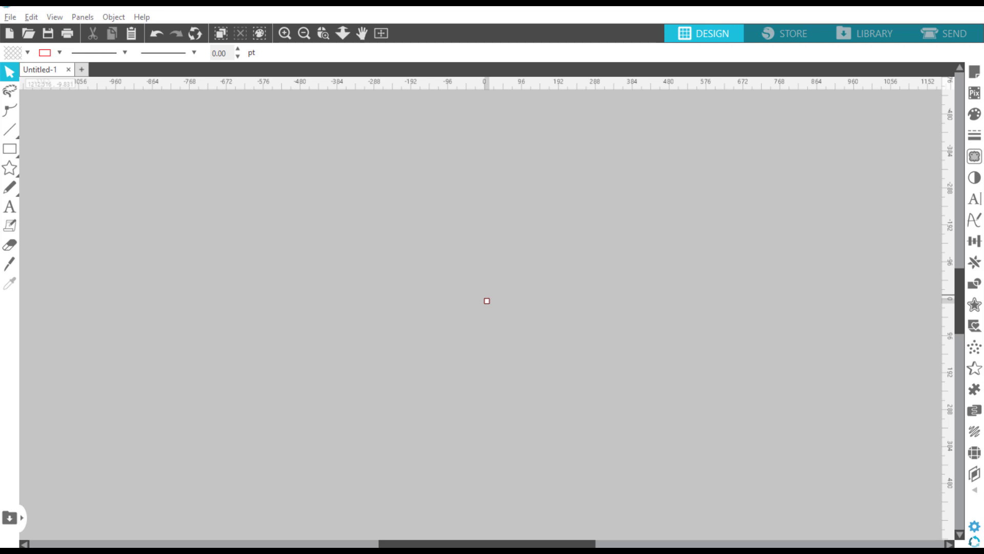
Step: Open the Christmas Advent Houses 1-24 file of type Microsoft Edge HTML from the Christmas 2021 folder
click(10, 18)
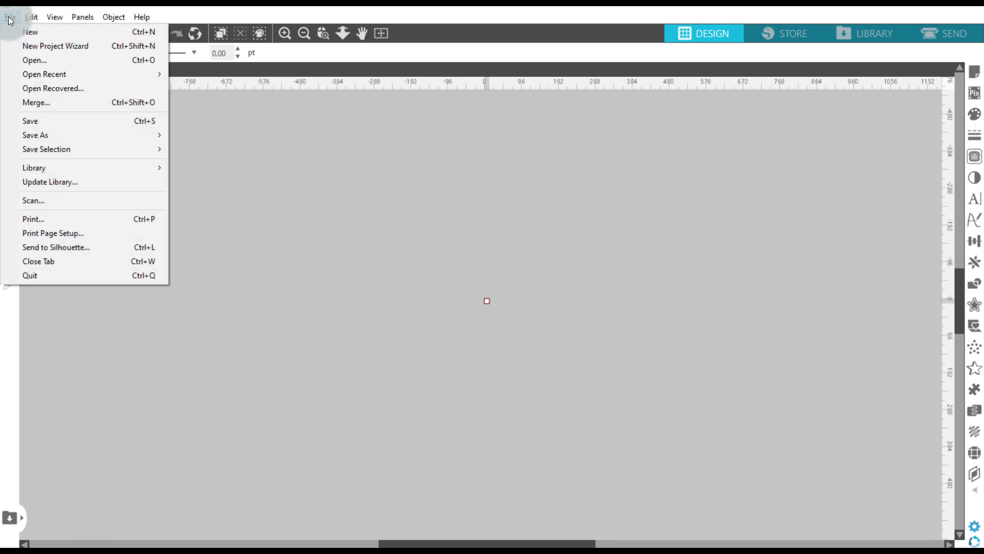
click(25, 60)
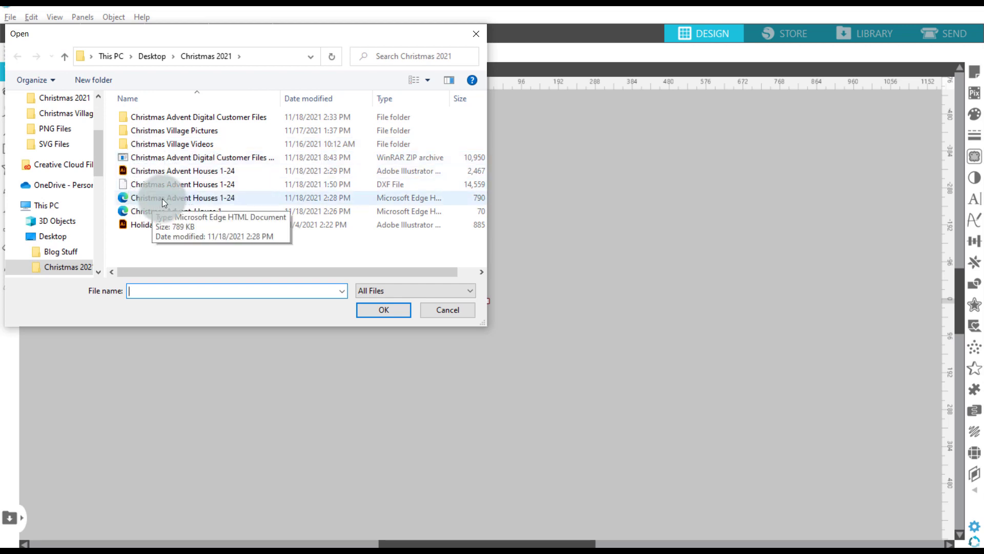
click(208, 197)
click(364, 306)
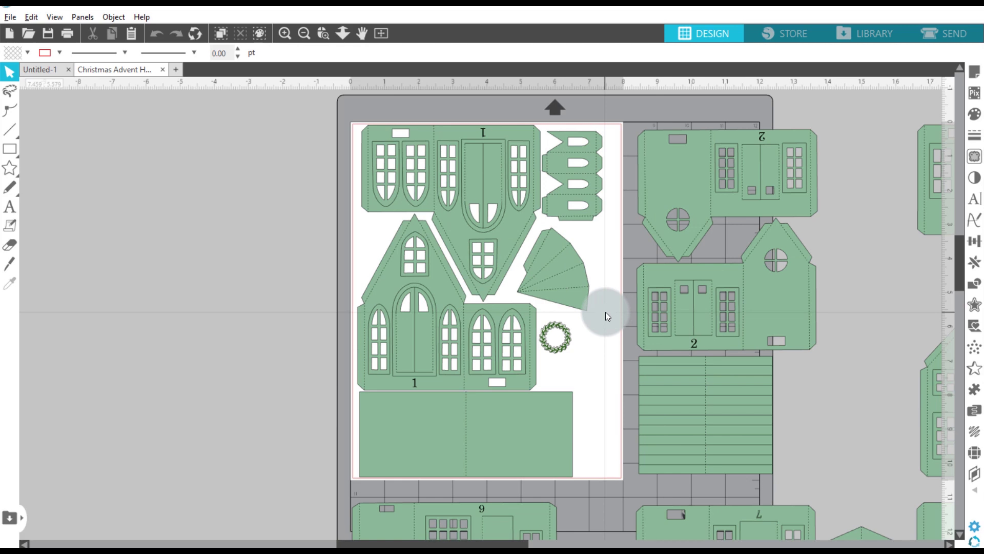
Step: Set the page's media size to 8.5 inches wide by 11 inches high
scroll(605, 311, down, 5)
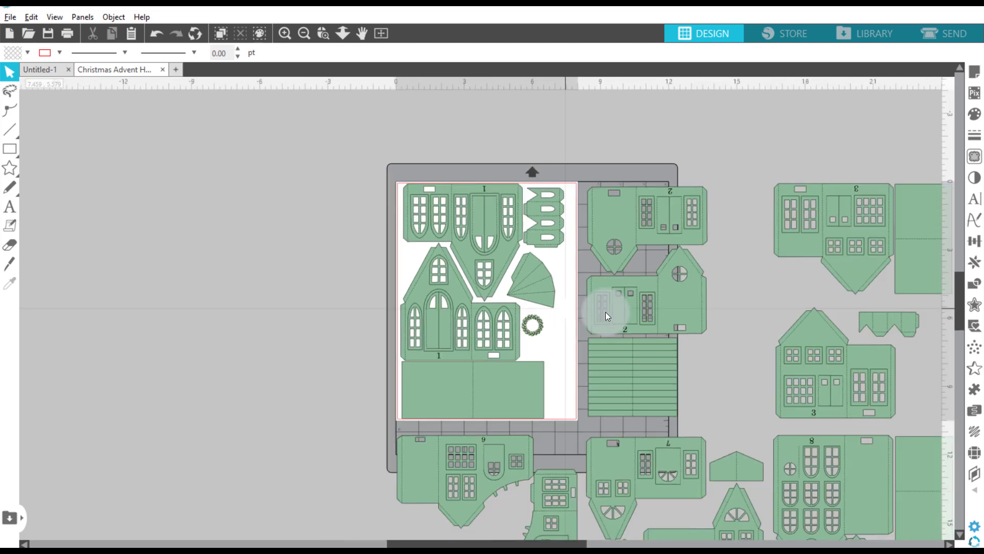
scroll(605, 312, down, 4)
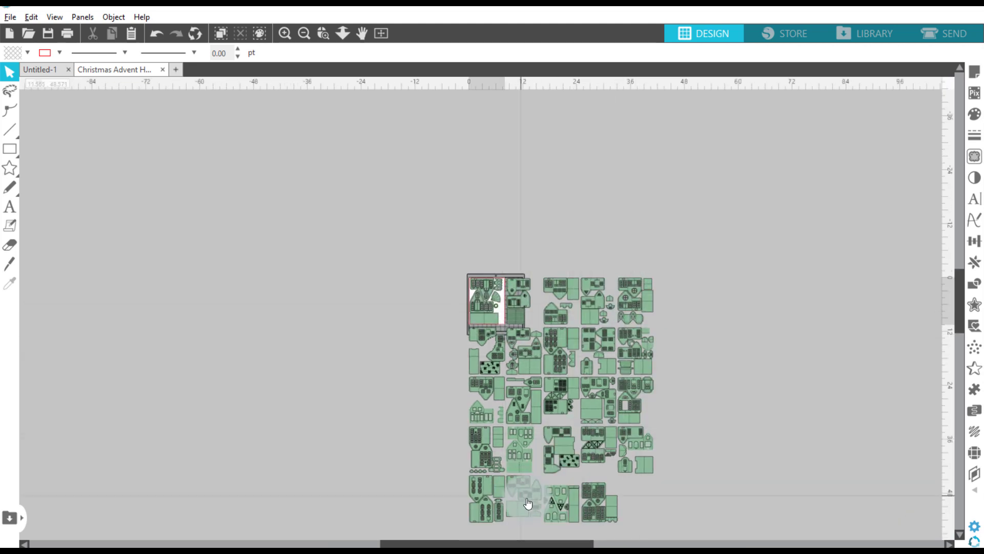
click(471, 288)
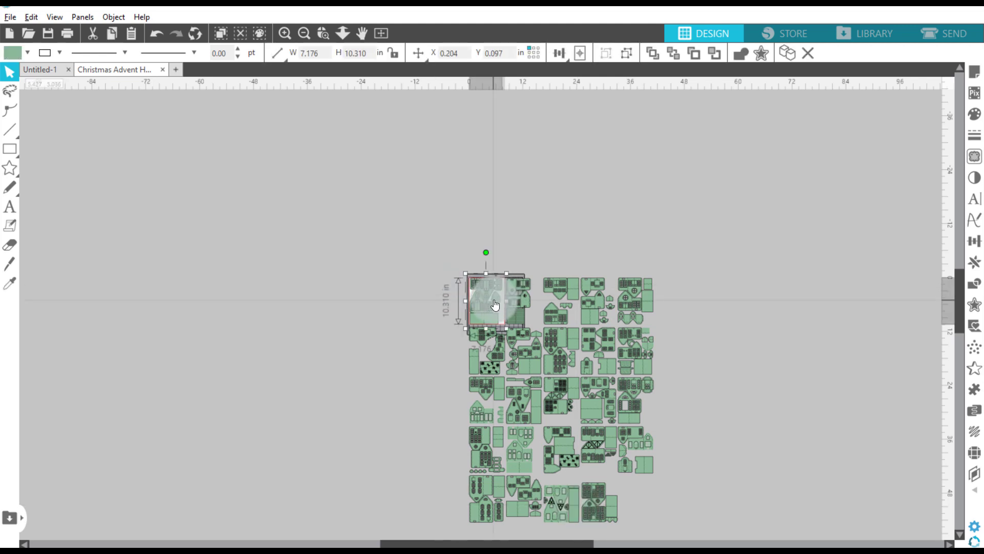
key(ctrl+0)
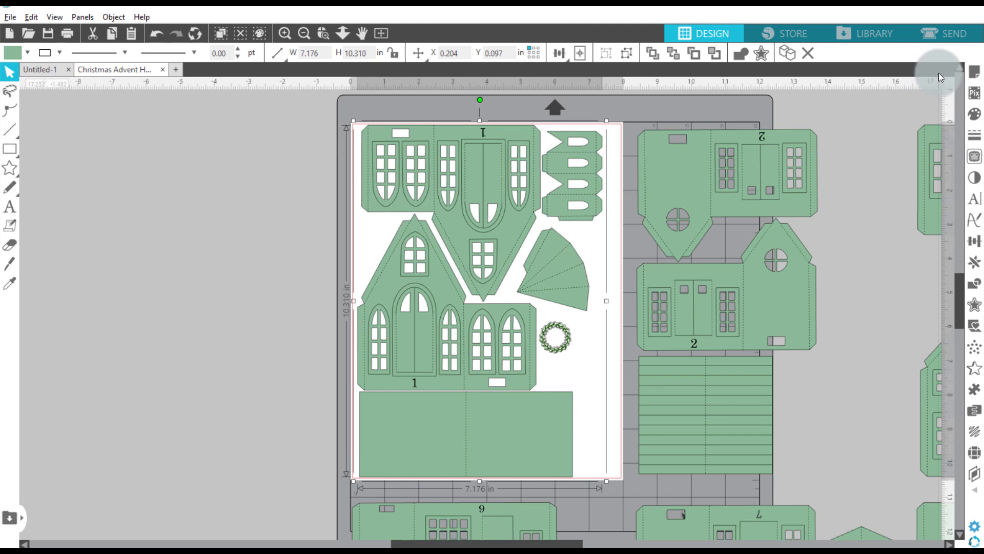
click(976, 75)
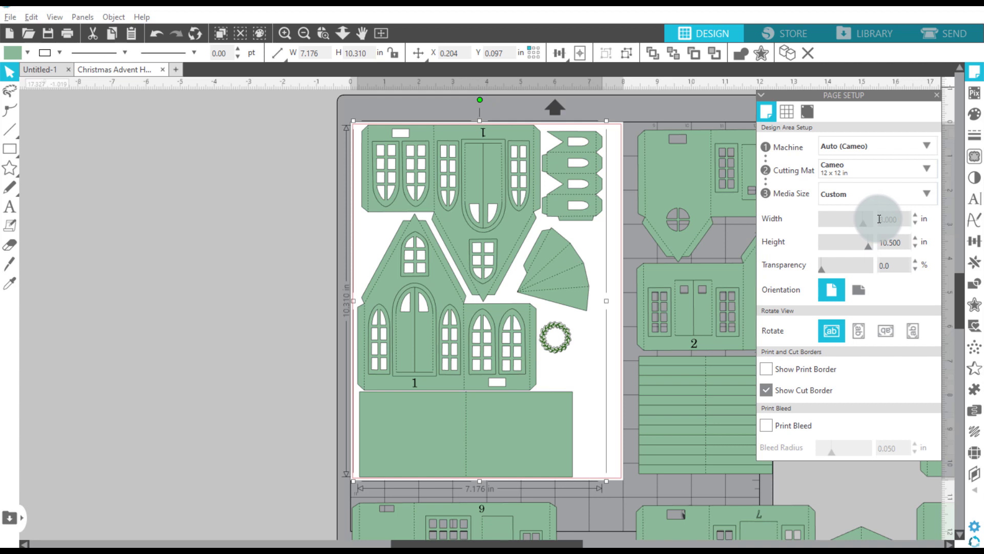
drag(879, 218, 909, 217)
text(8.5)
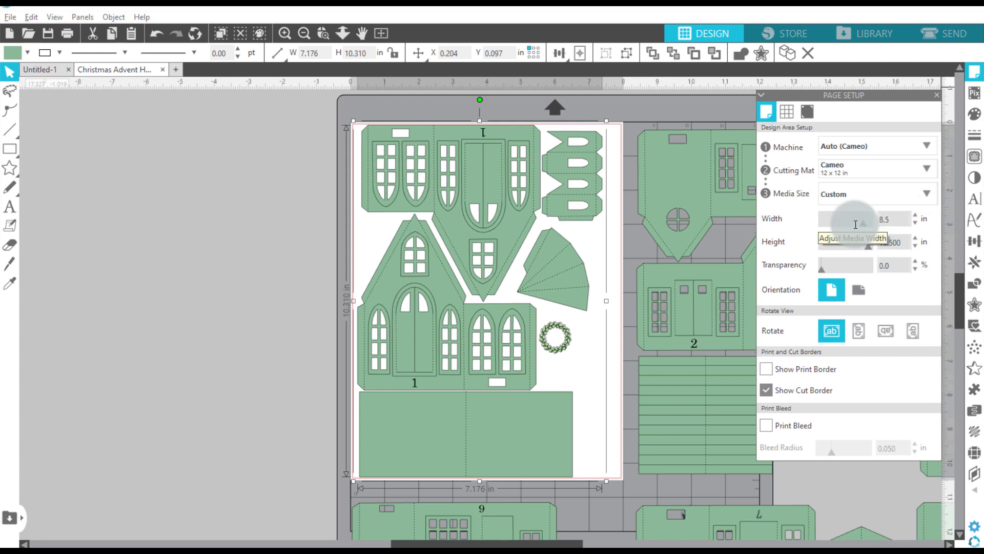
key(Return)
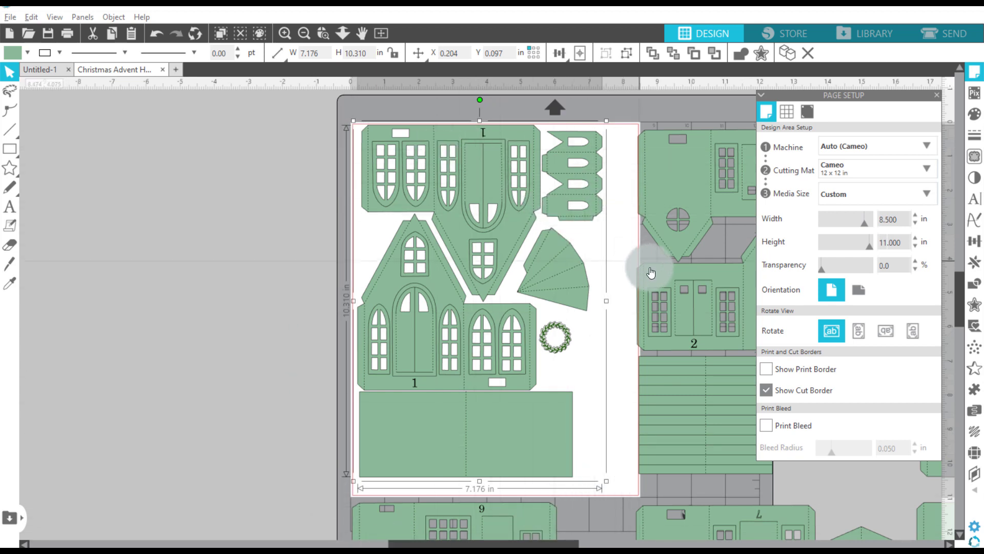
click(937, 95)
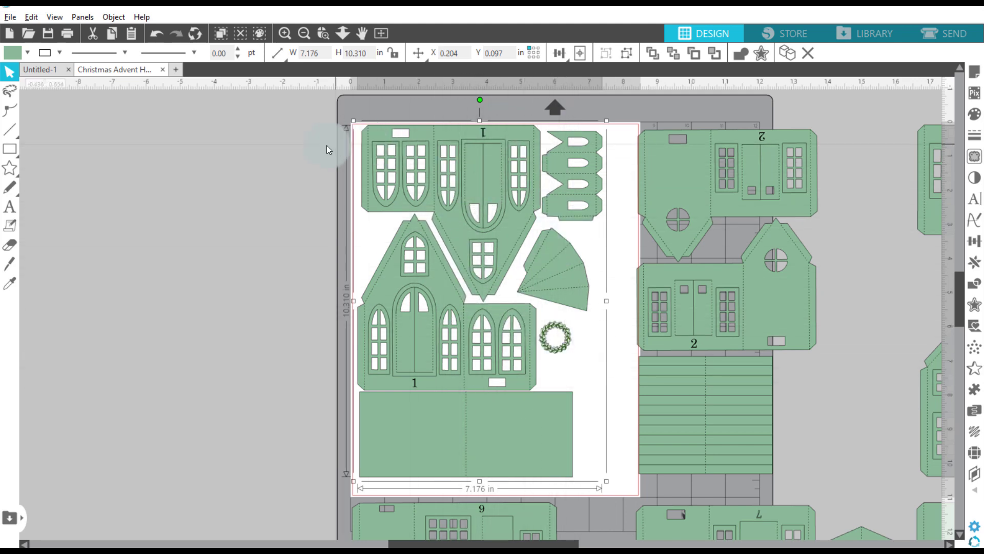
Step: Enlarge the house 1 pieces proportionally to about 7.4 by 10.6 inches so they fill more of the page
click(275, 140)
click(349, 117)
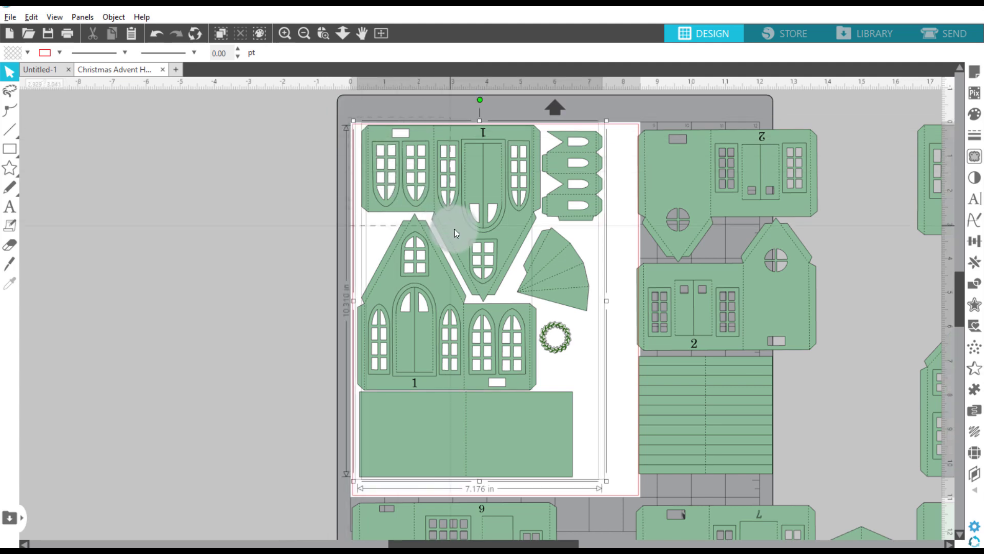
drag(614, 469, 617, 490)
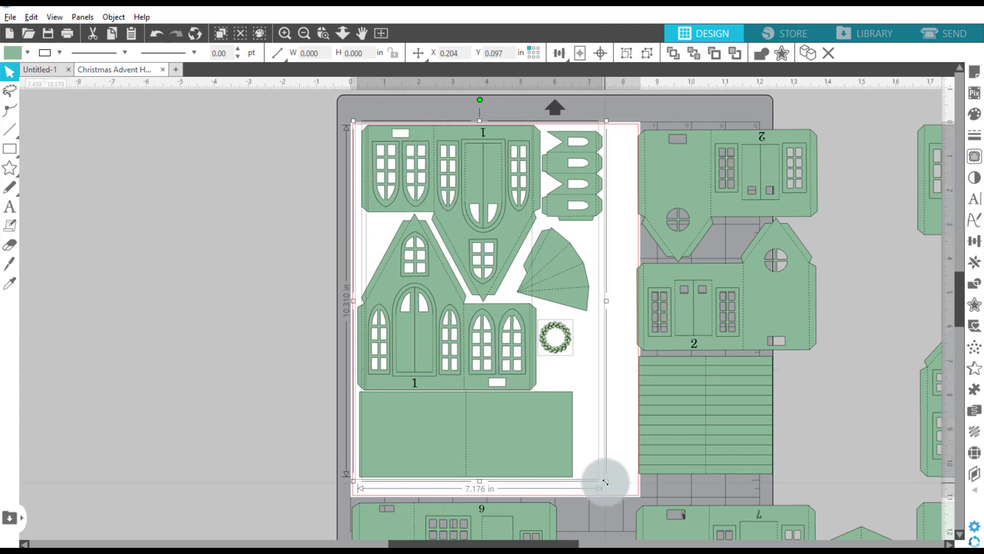
drag(606, 482, 613, 493)
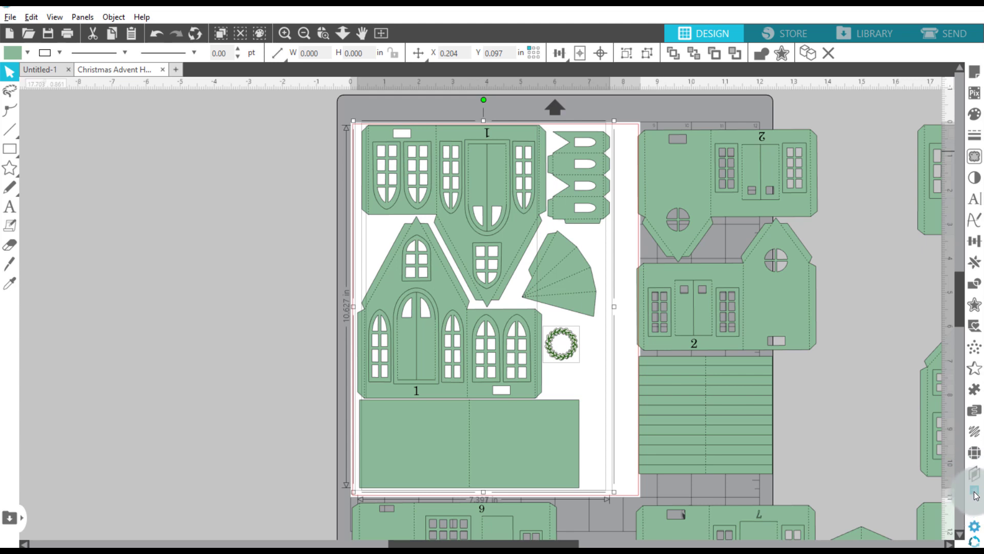
Step: Examine the document's layers, including the pen, draw, score and cut sublayers inside House_1
mouse_move(975, 493)
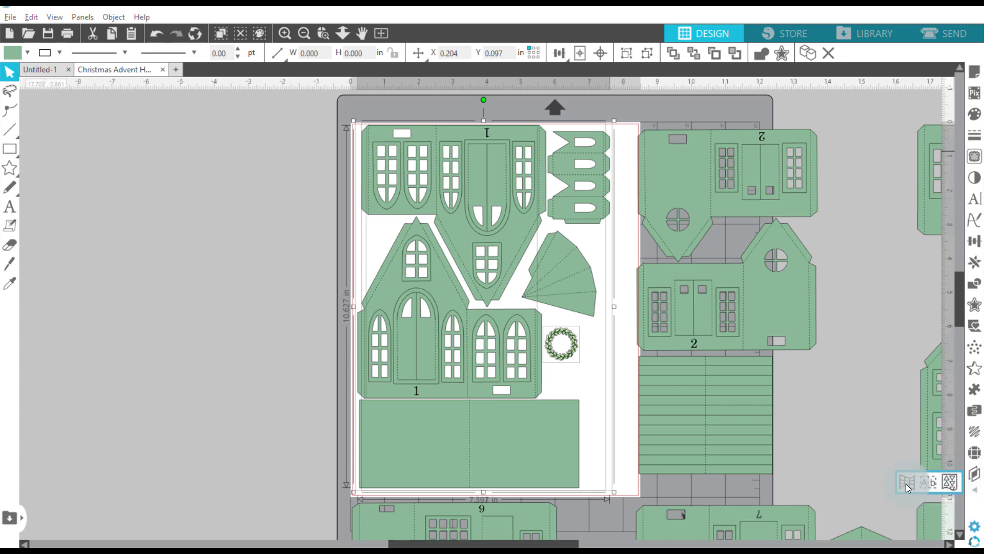
click(976, 476)
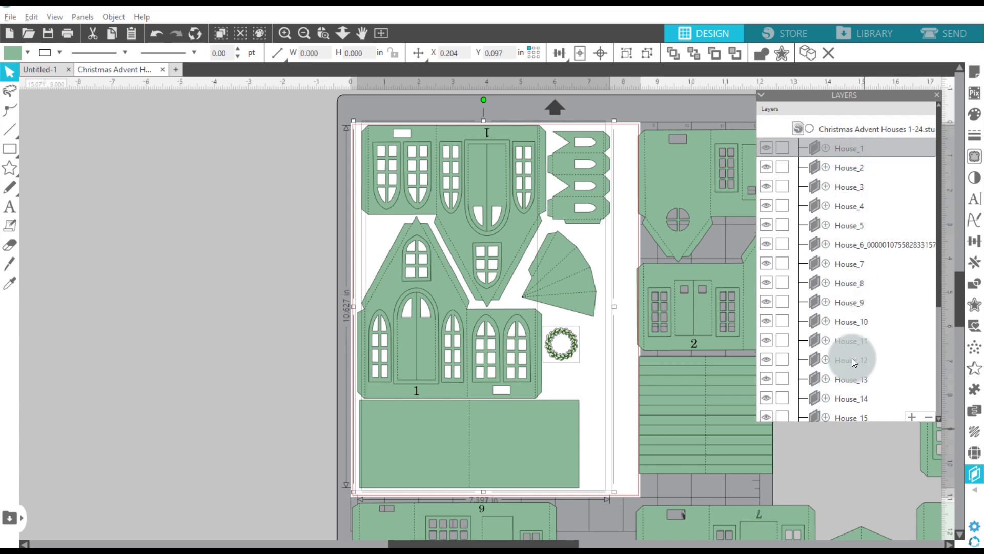
click(825, 148)
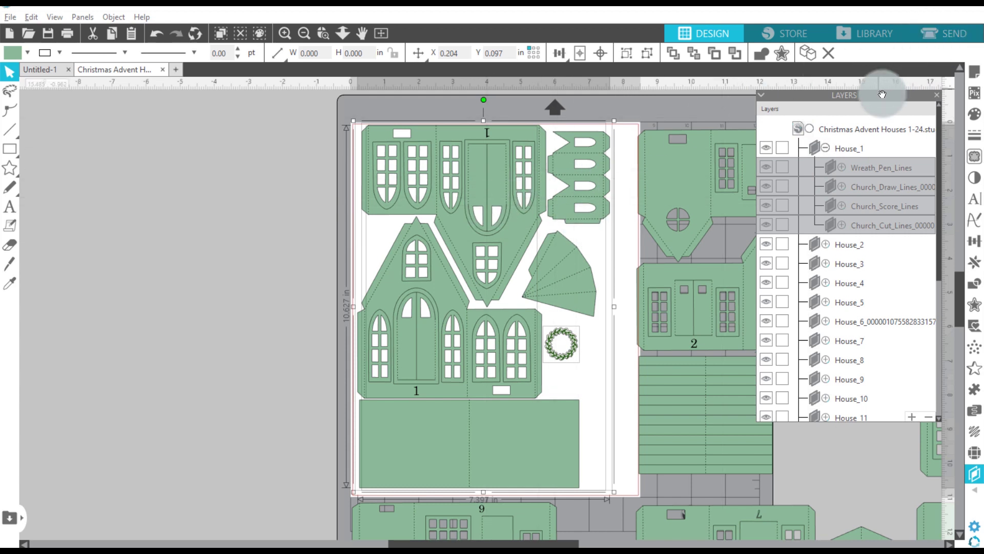
click(936, 95)
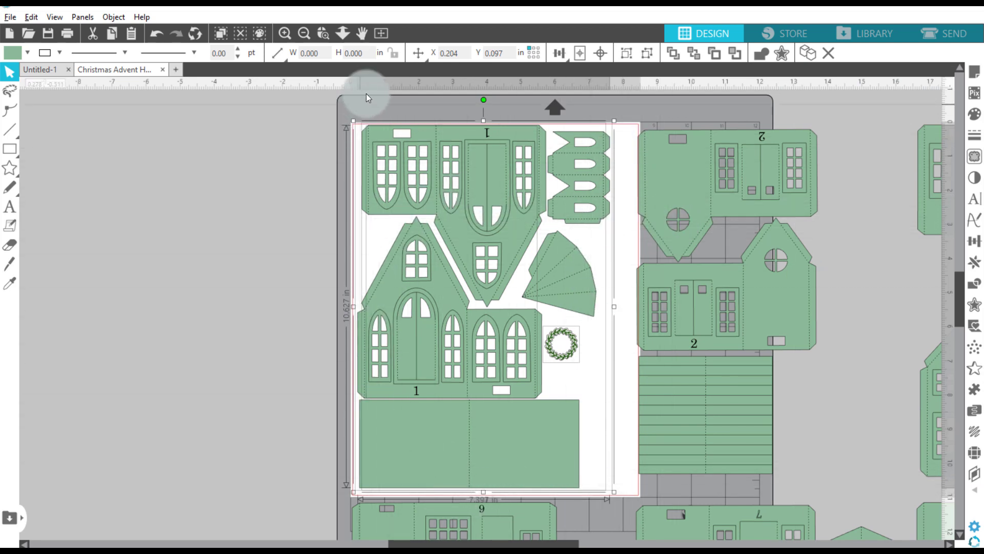
Step: Nudge the selectable house 2 group about 0.5 inch to the right so its pieces move clear of the page
click(688, 177)
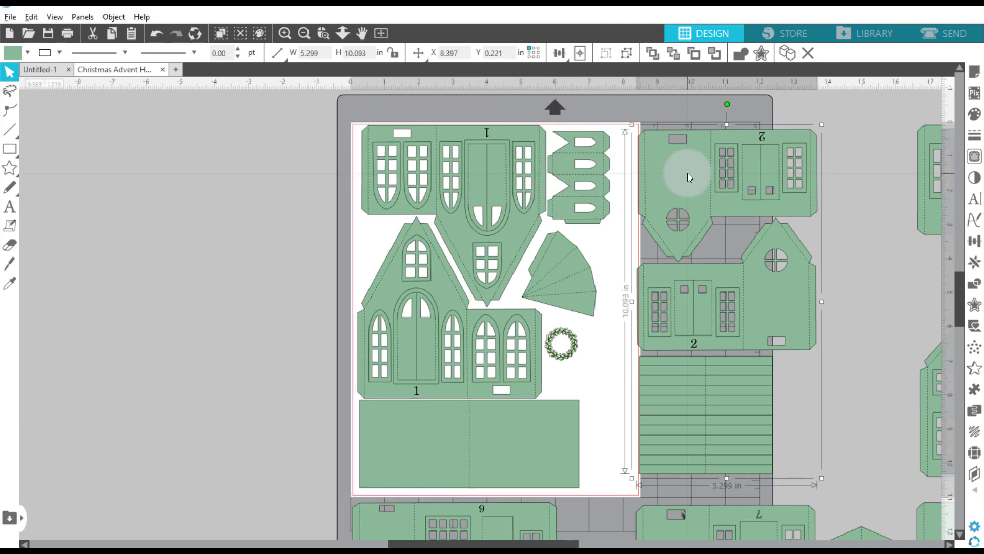
key(Right)
key(Right)
key(Right)
key(Right)
key(Right)
key(Right)
key(Right)
key(Right)
key(Right)
key(Right)
key(Right)
key(Right)
key(Right)
key(Right)
key(Right)
key(Right)
key(Right)
key(Right)
key(Right)
key(Right)
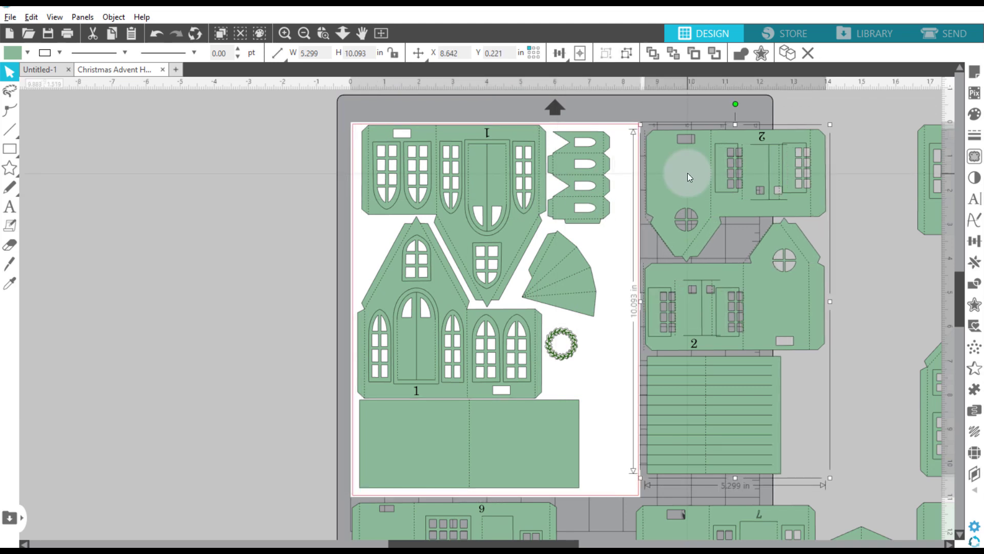
key(Right)
key(Right)
key(Right)
key(Right)
key(Right)
key(Right)
key(Right)
key(Right)
key(Right)
key(Right)
key(Right)
key(Right)
key(Right)
key(Right)
key(Right)
key(Right)
key(Right)
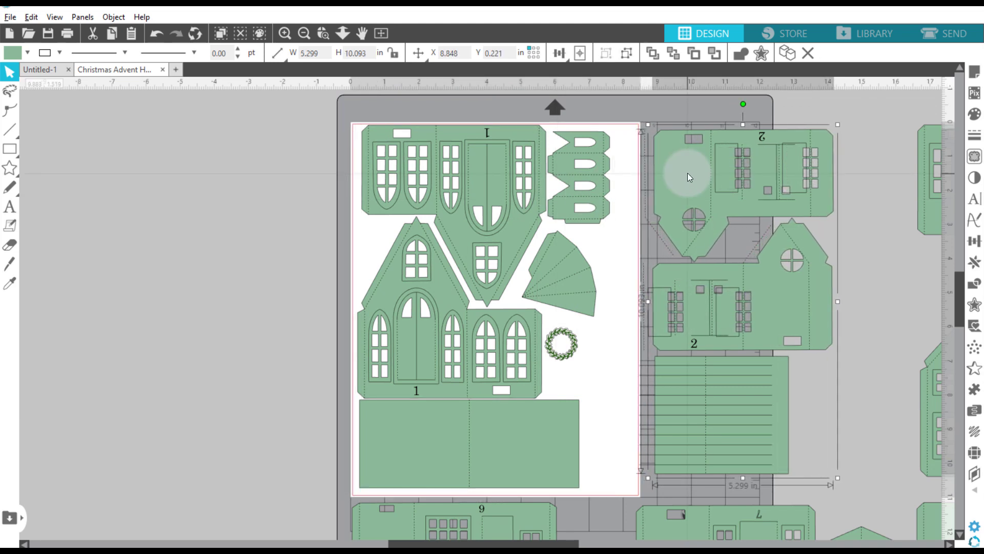
click(205, 213)
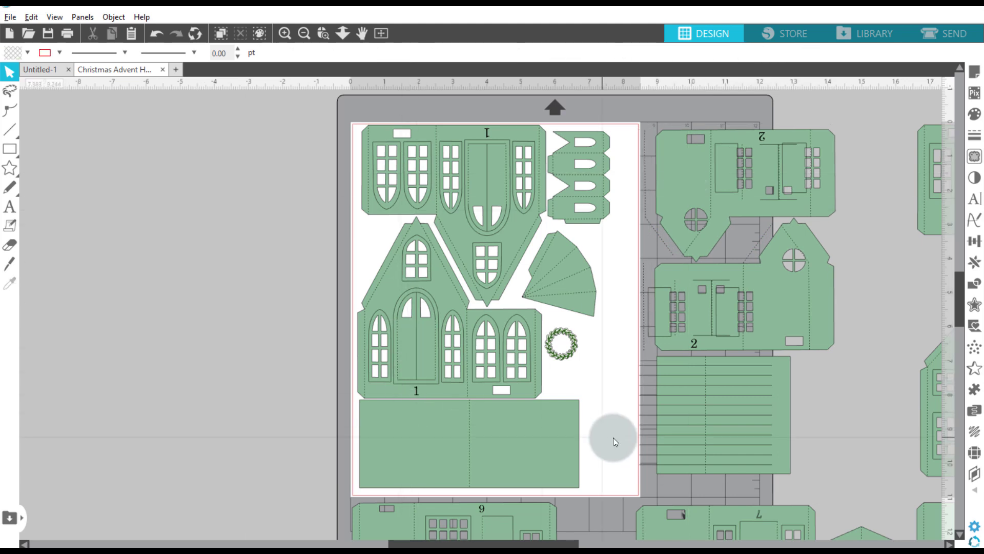
Step: Set up the house 1 page for sending to the cutter, with actions assigned by layer
click(439, 136)
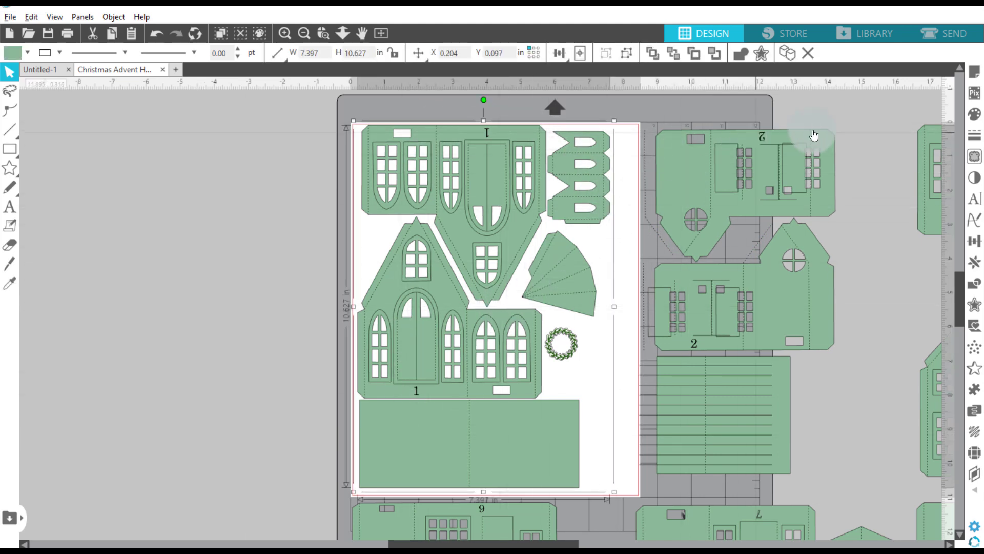
click(950, 32)
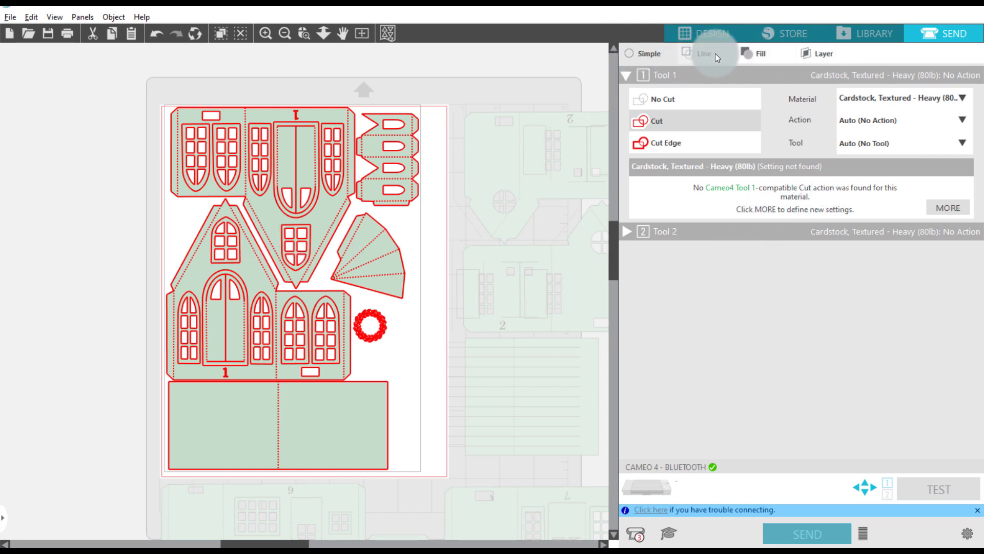
click(817, 56)
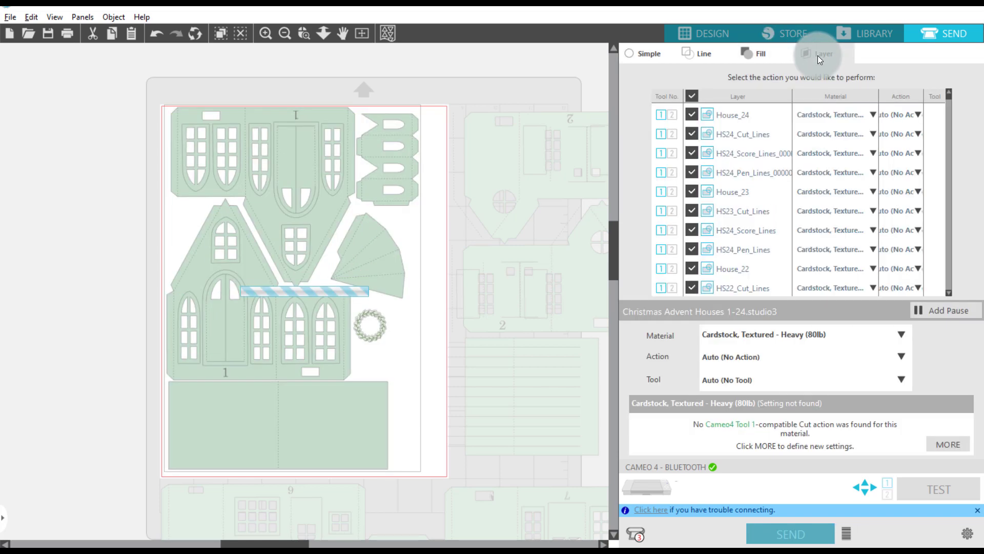
Step: Examine the list of layers in the cut job, from House_24 to the House_1 church and wreath layers
click(704, 120)
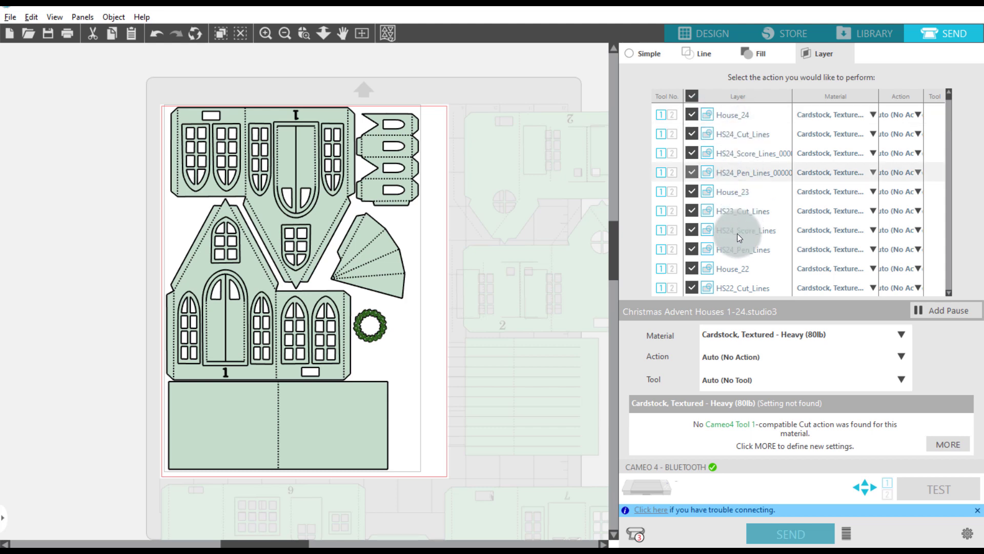
click(740, 281)
click(739, 116)
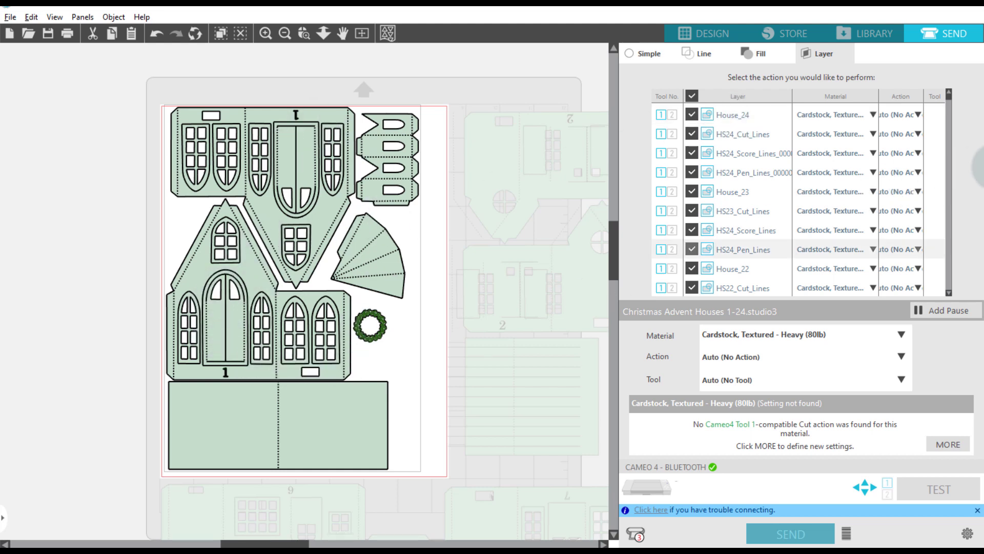
click(950, 289)
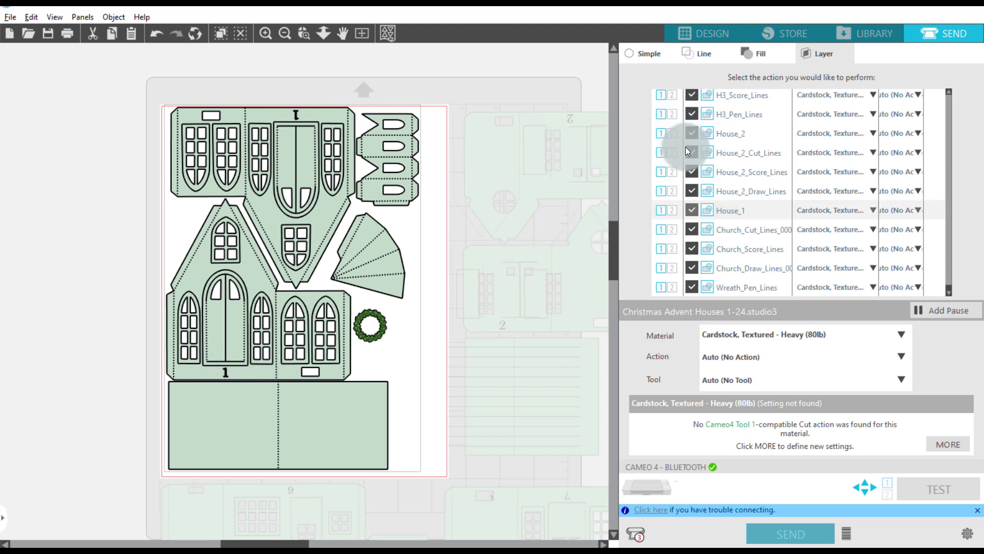
click(694, 192)
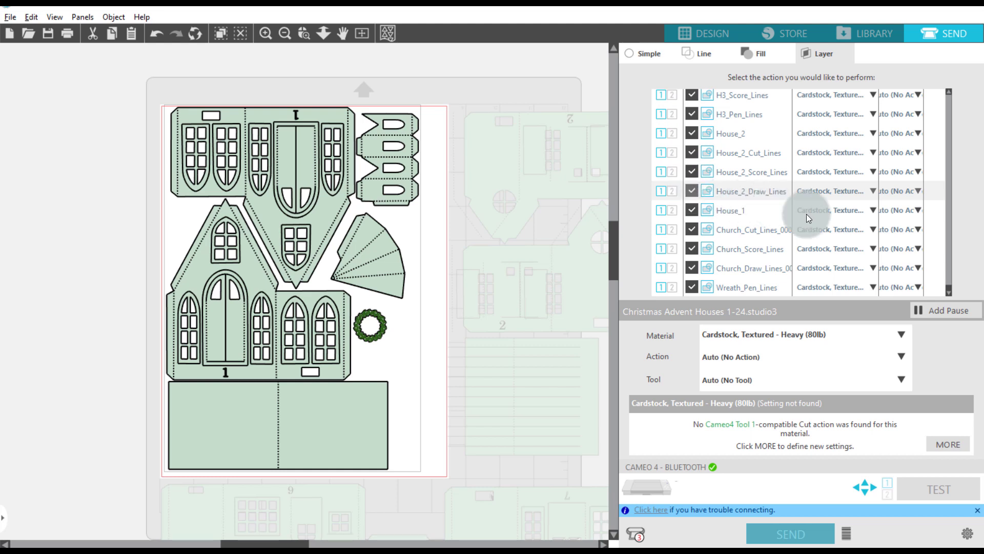
scroll(815, 226, up, 5)
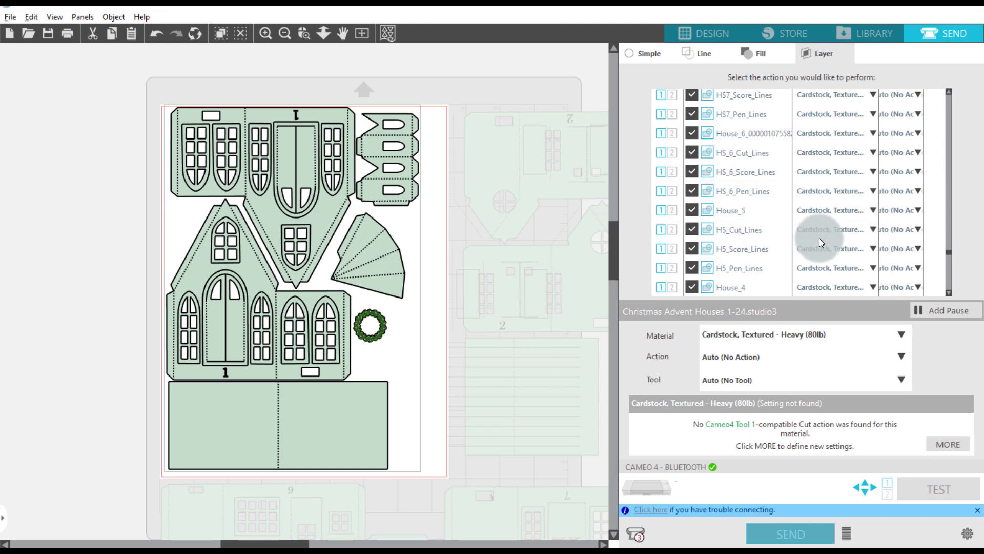
scroll(819, 238, up, 16)
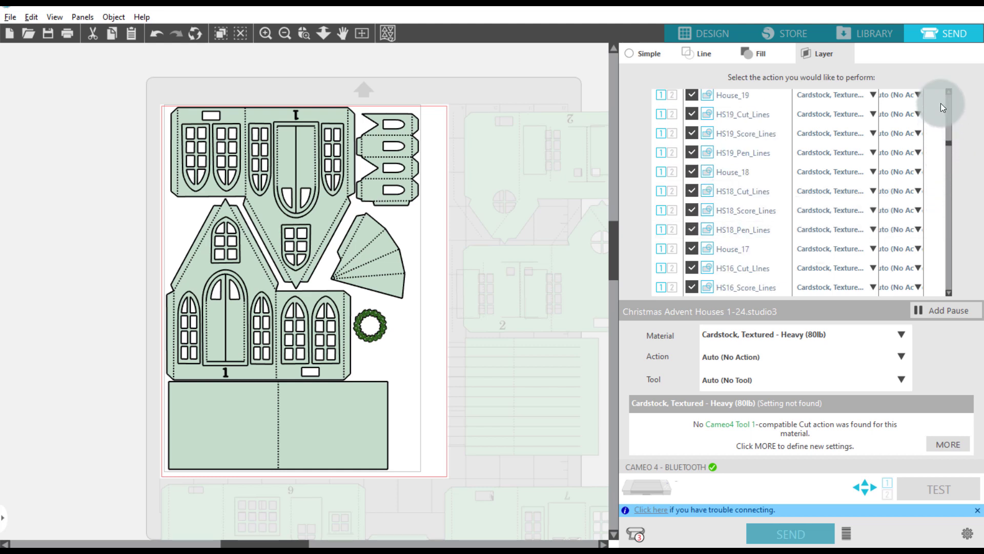
scroll(941, 103, up, 7)
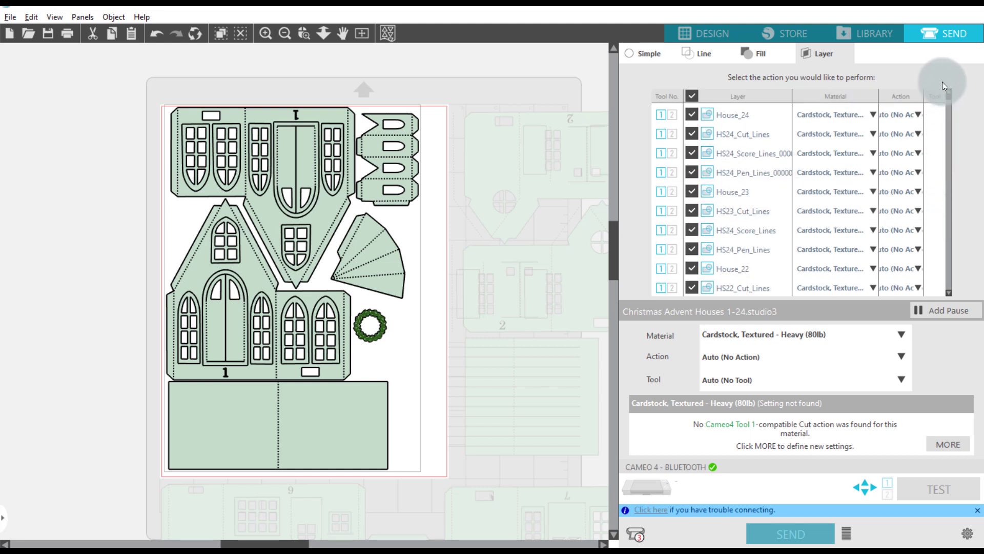
Step: Exclude all layers from the cut job at once and locate the House_1 layers in the list
click(695, 95)
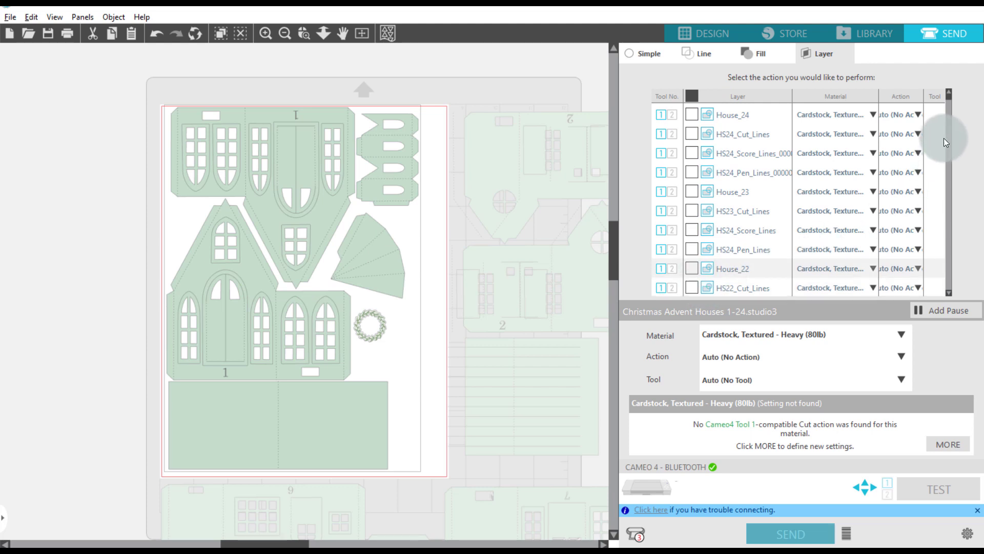
scroll(944, 121, down, 2)
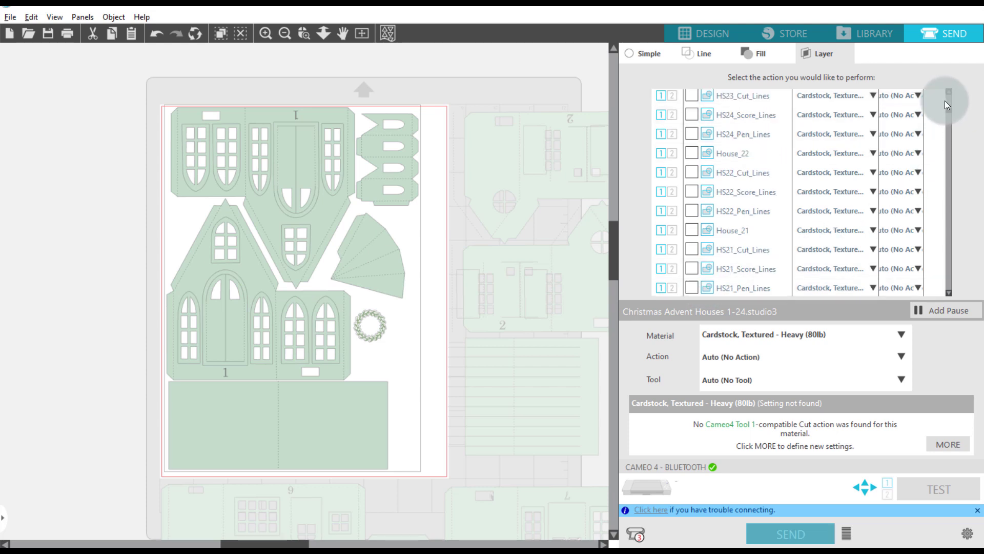
drag(950, 124, 949, 297)
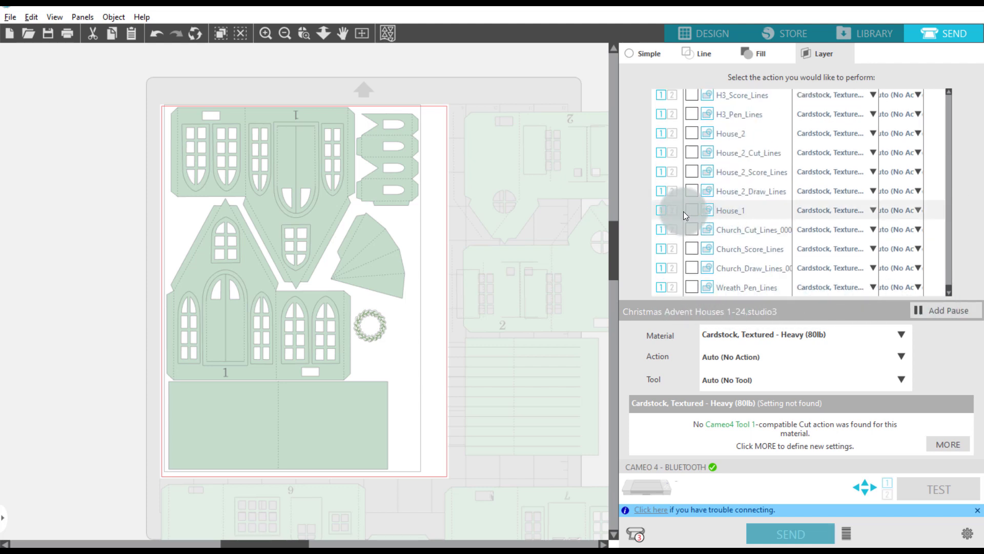
Step: Include only the Wreath_Pen_Lines layer in the job and assign it the Sketch action with the Pen tool
click(692, 287)
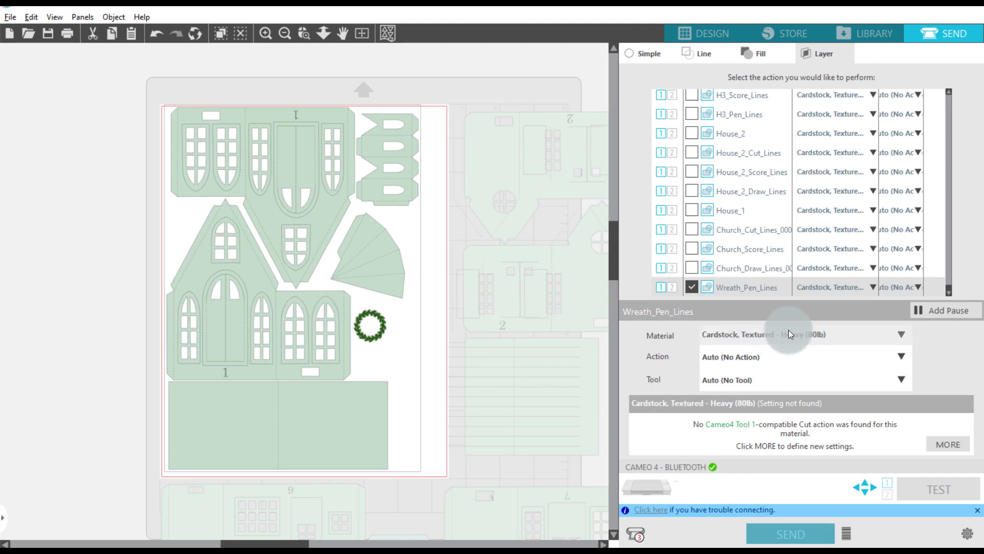
click(902, 357)
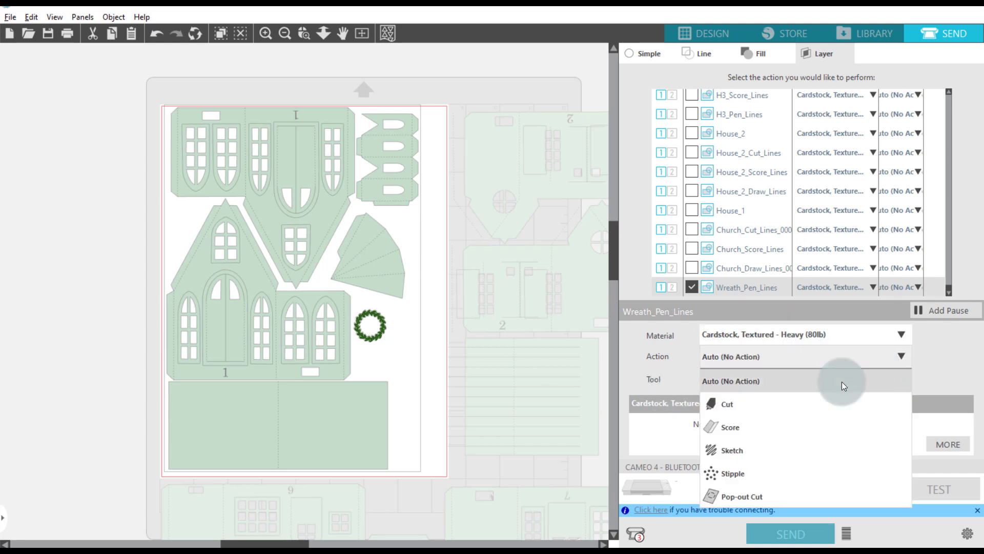
click(733, 452)
click(897, 380)
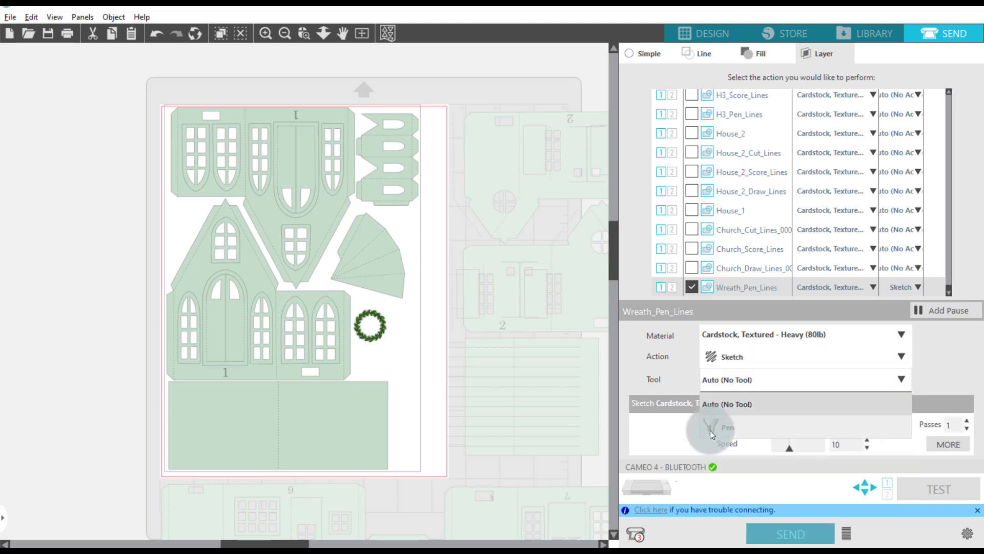
click(714, 429)
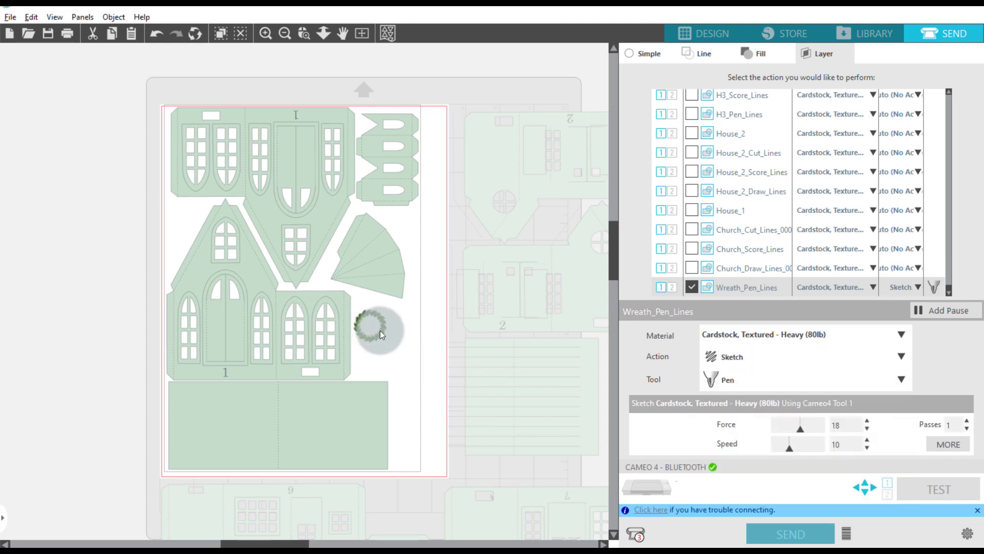
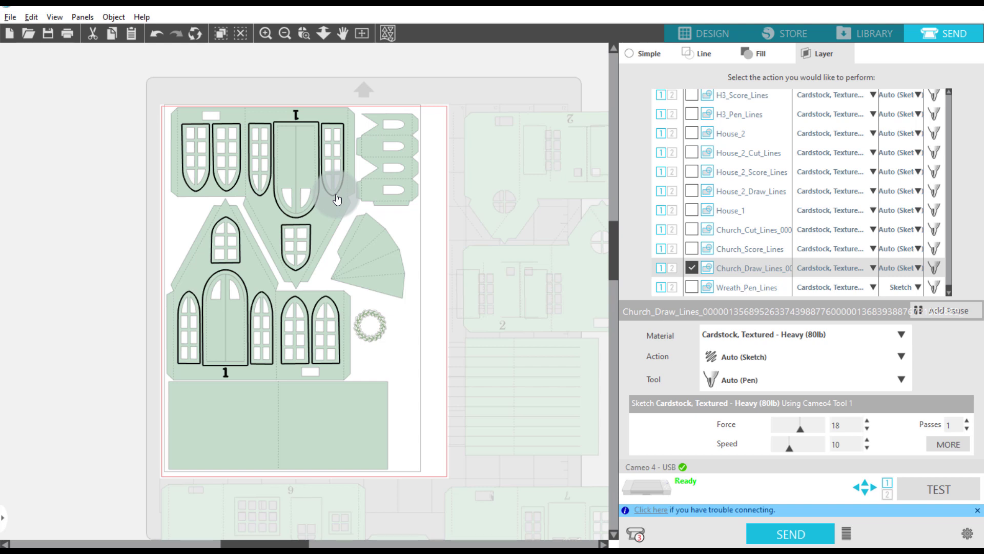
Step: Send the Church_Draw_Lines layer to the cutter with the Auto (Sketch) action and the Auto (Pen) tool
click(692, 268)
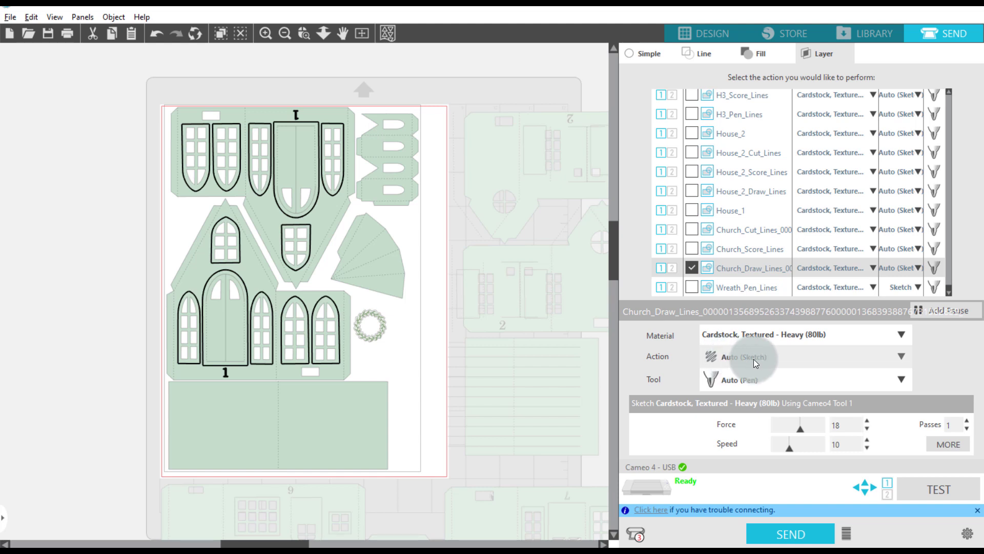
click(905, 355)
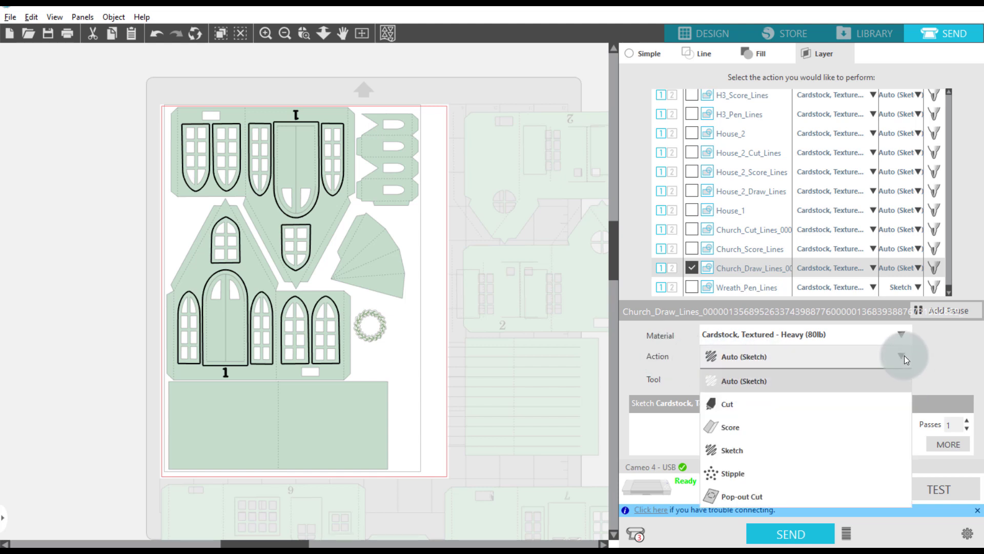
click(746, 380)
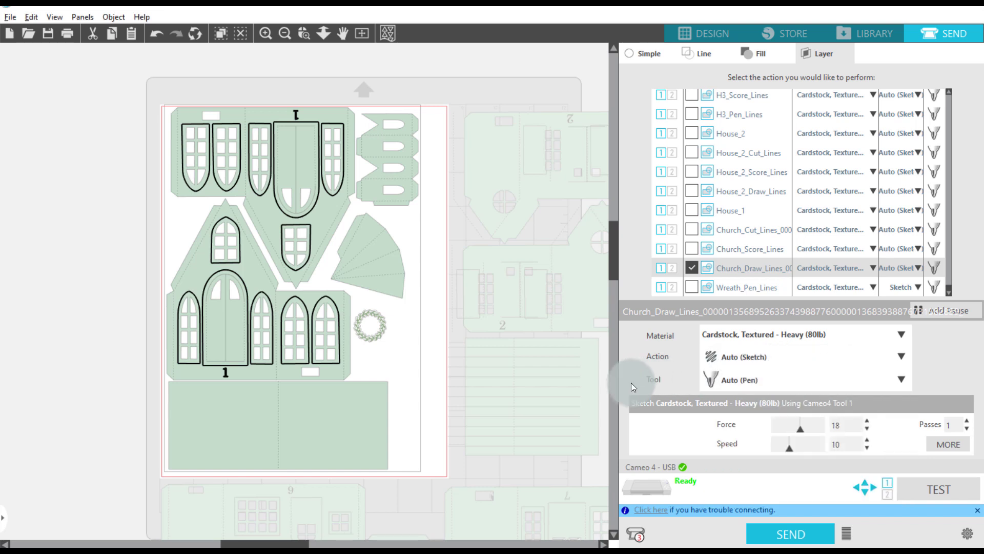
click(899, 378)
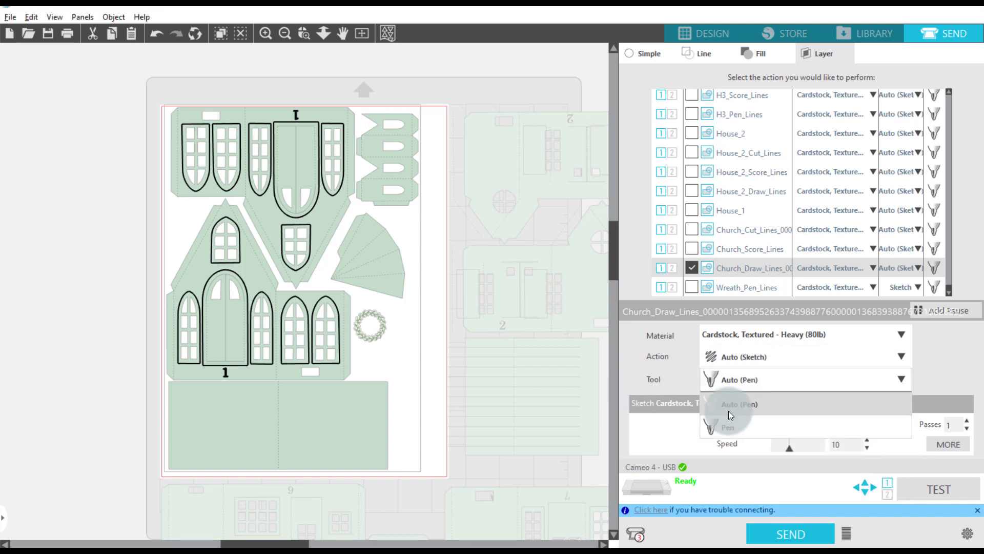
click(746, 406)
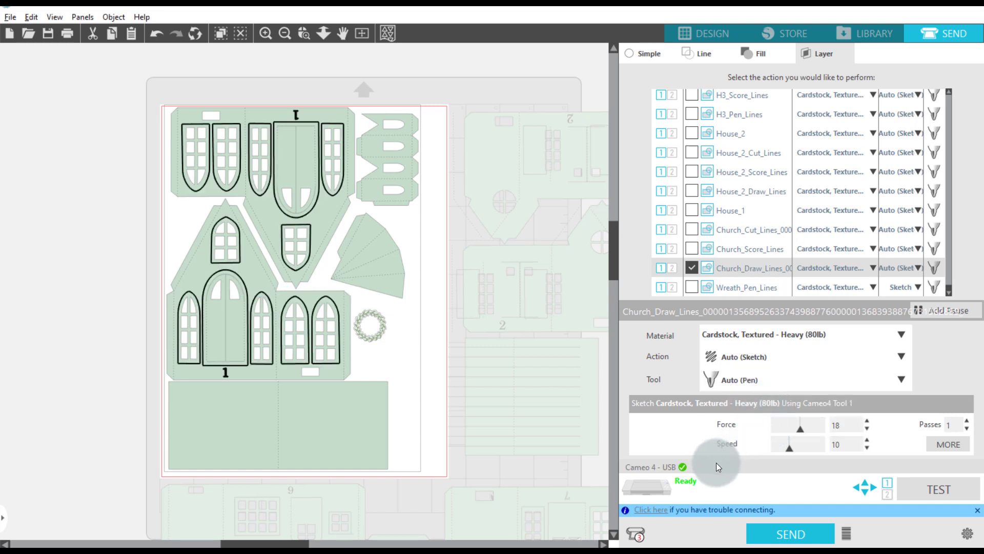
click(777, 534)
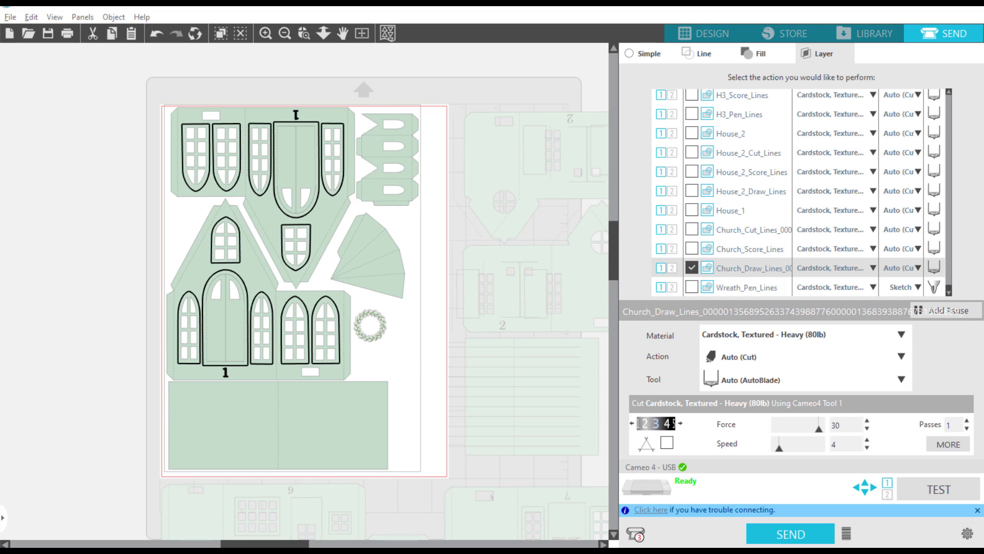
Step: Switch the job from Church_Draw_Lines to Church_Score_Lines, using the Score action and the Auto (AutoBlade) tool
click(693, 268)
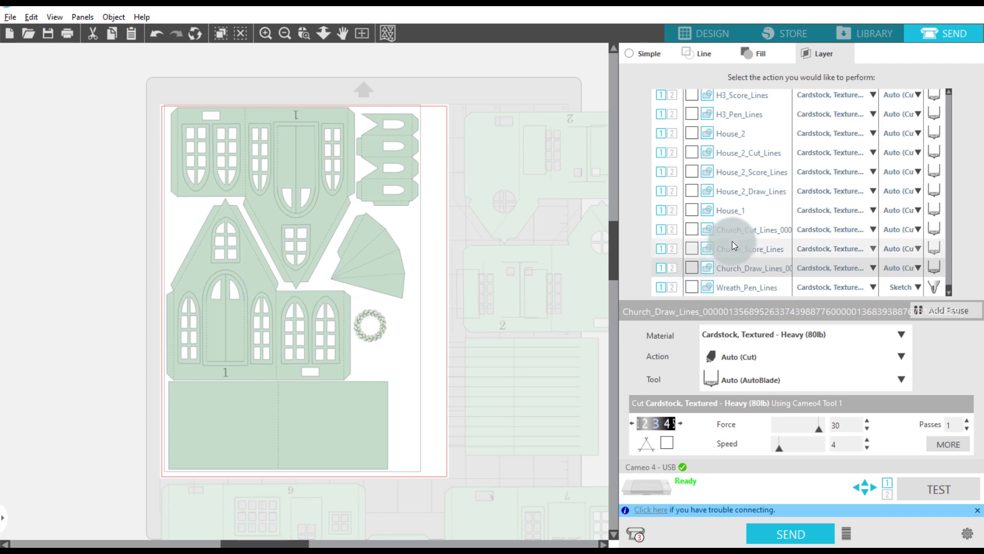
click(691, 249)
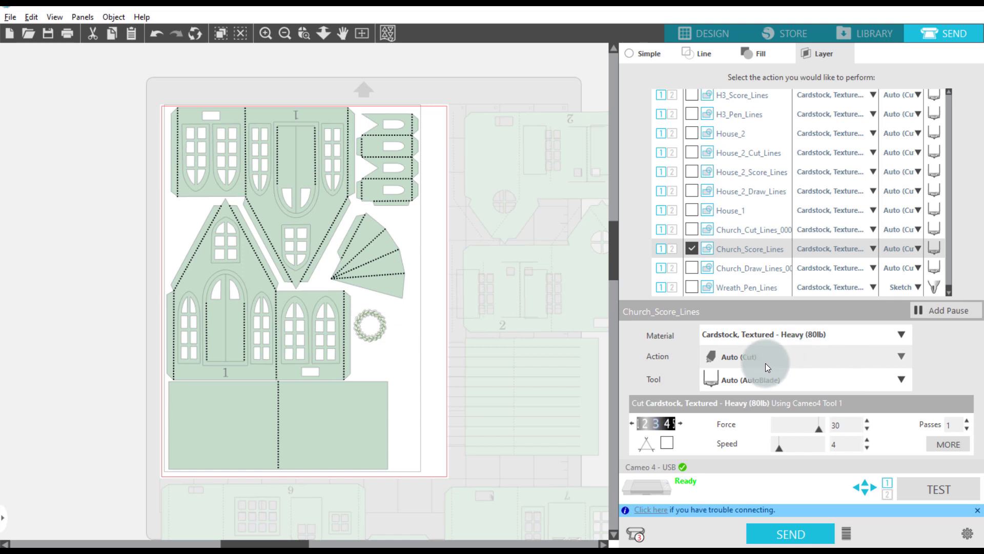
click(903, 358)
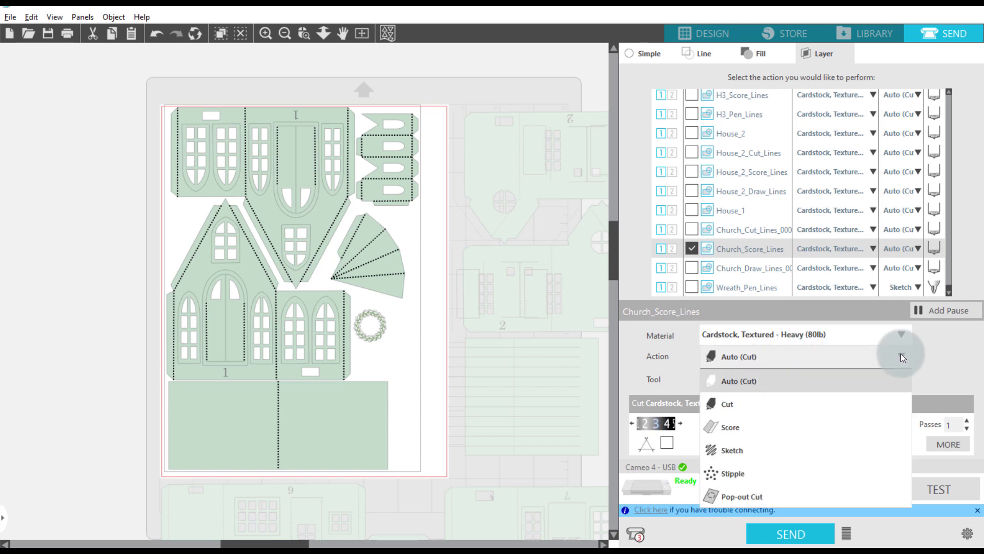
click(729, 426)
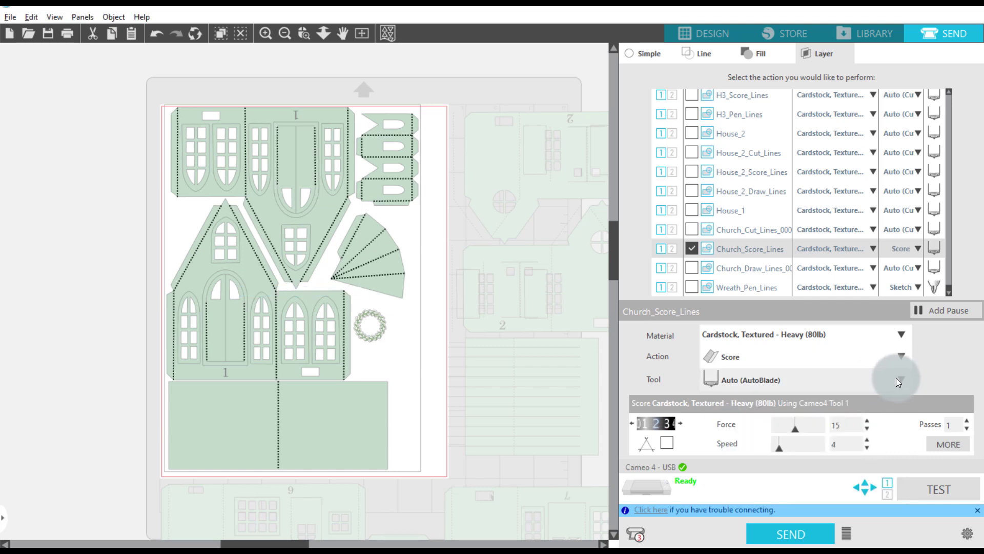
click(898, 380)
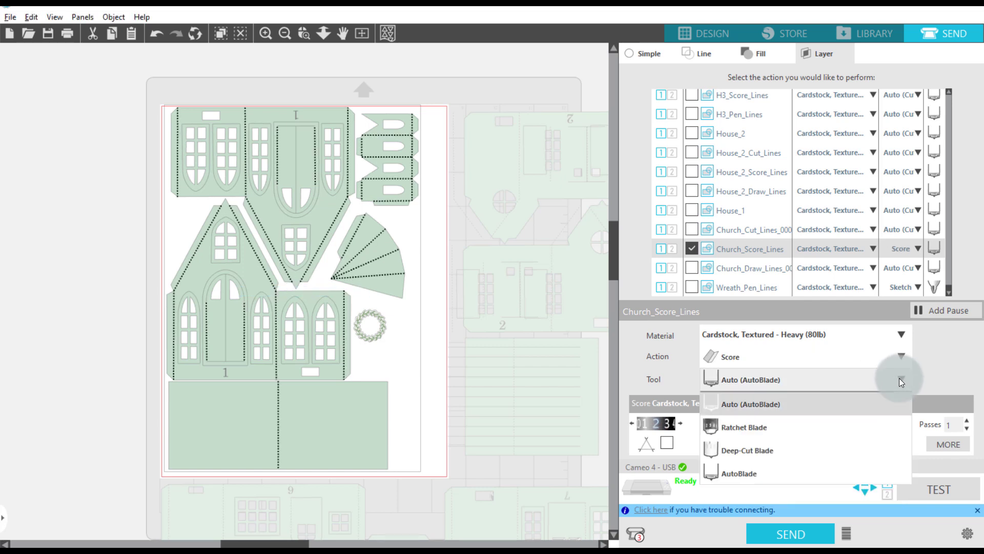
click(743, 402)
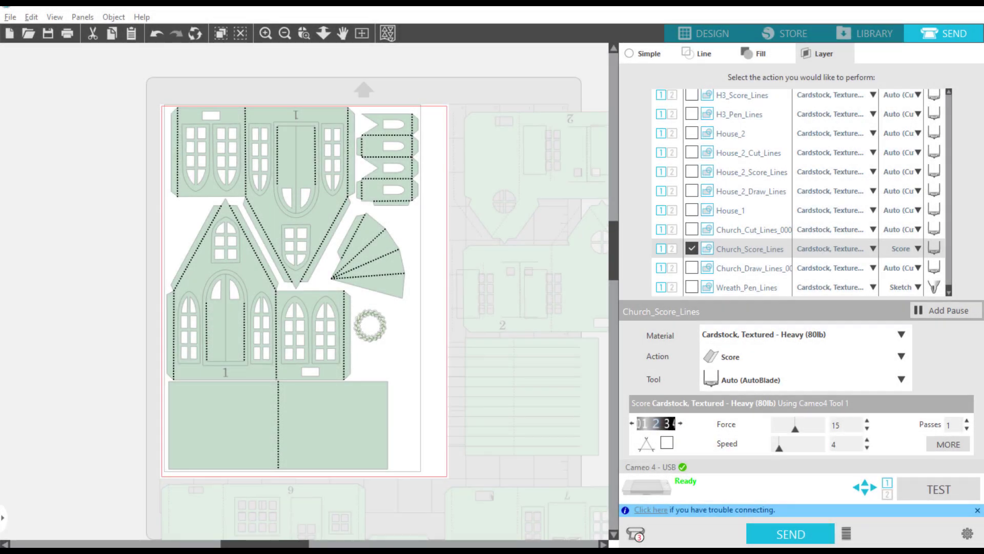
Step: Switch the job from the Church_Score_Lines layer to Church_Cut_Lines, keeping the Auto (Cut) action
click(692, 249)
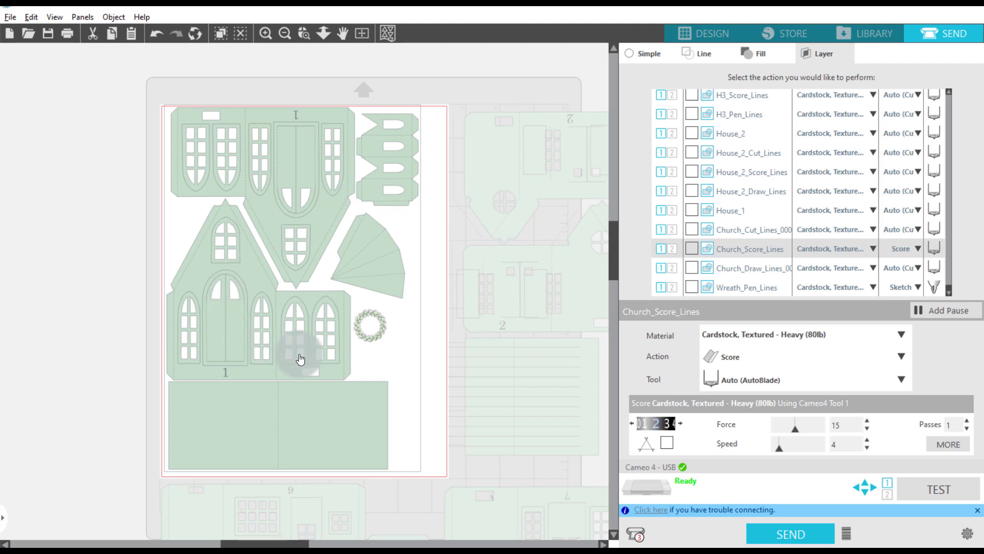
click(693, 229)
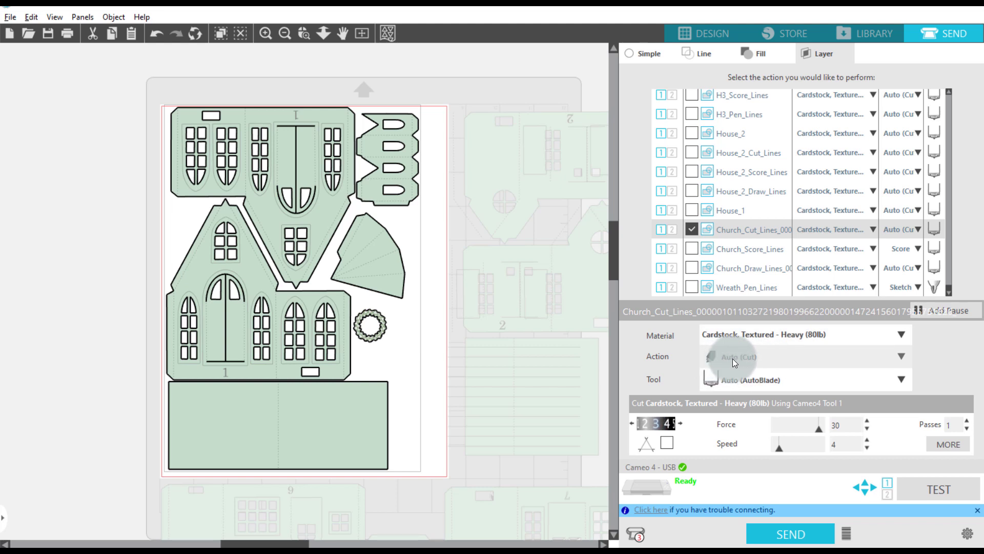
click(903, 357)
click(903, 358)
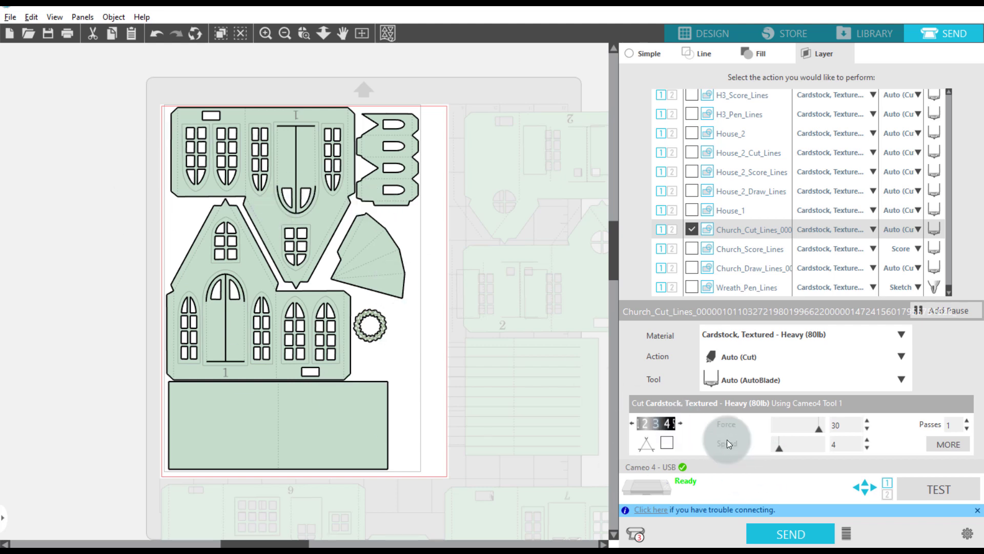
Step: Set the blade depth to 5 and the force to 33 for the Church_Cut_Lines layer
click(682, 422)
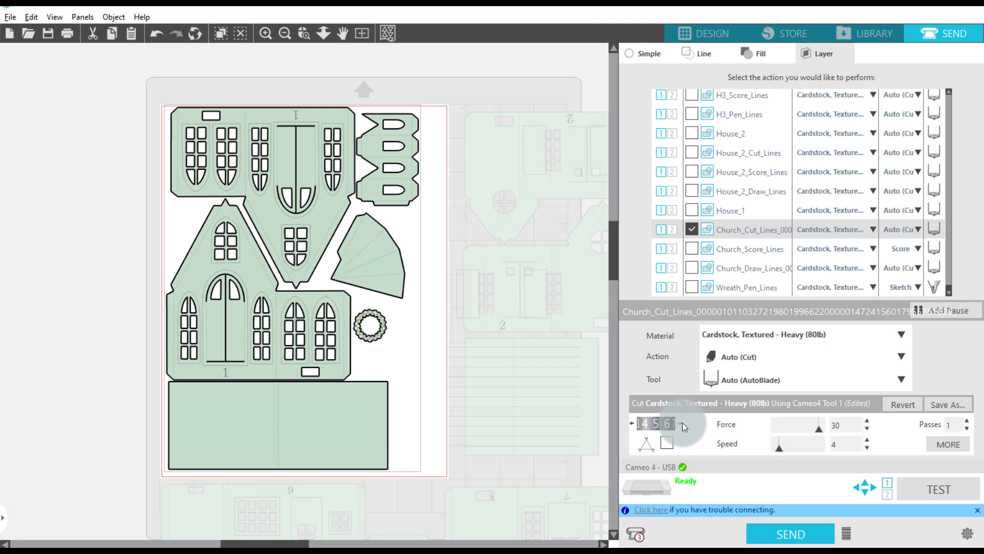
click(866, 421)
click(866, 420)
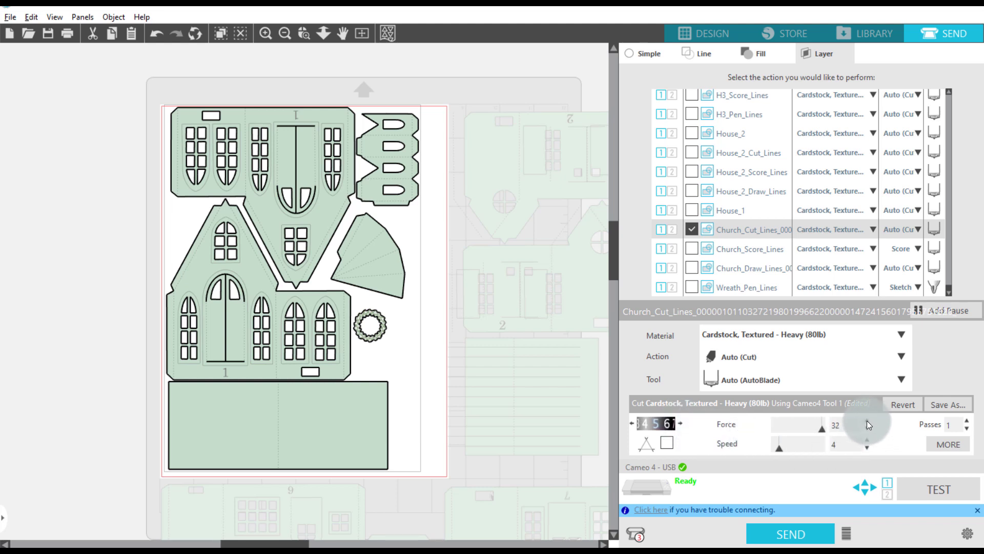
click(866, 420)
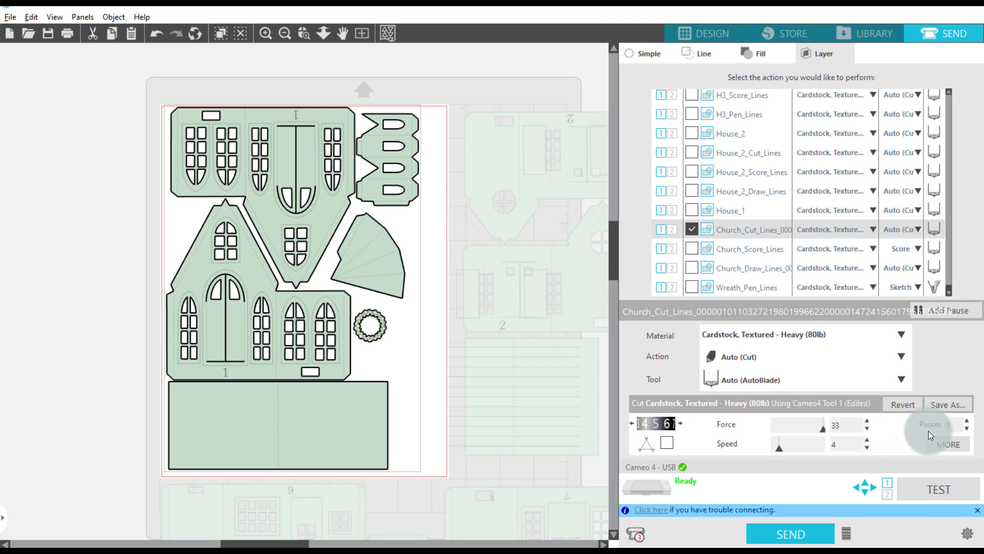
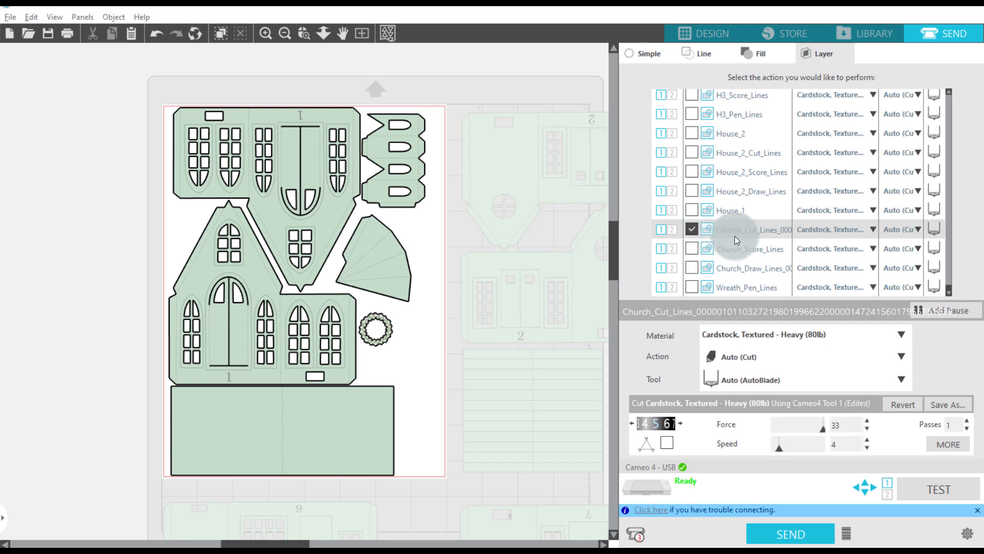
Step: Exclude Church_Cut_Lines from the job and move all the house 1 pieces off the page to its left side
click(693, 229)
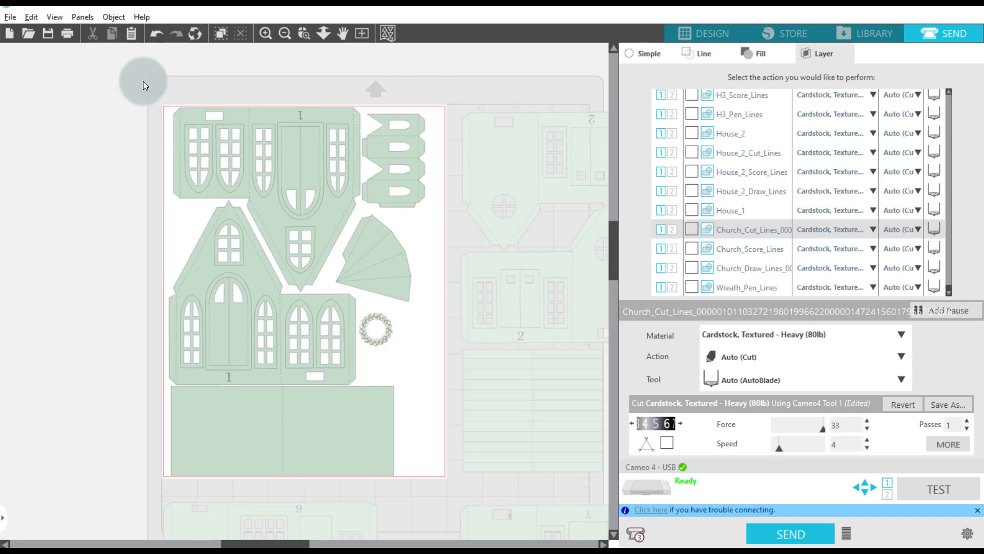
drag(143, 82, 447, 483)
drag(389, 246, 69, 253)
click(516, 363)
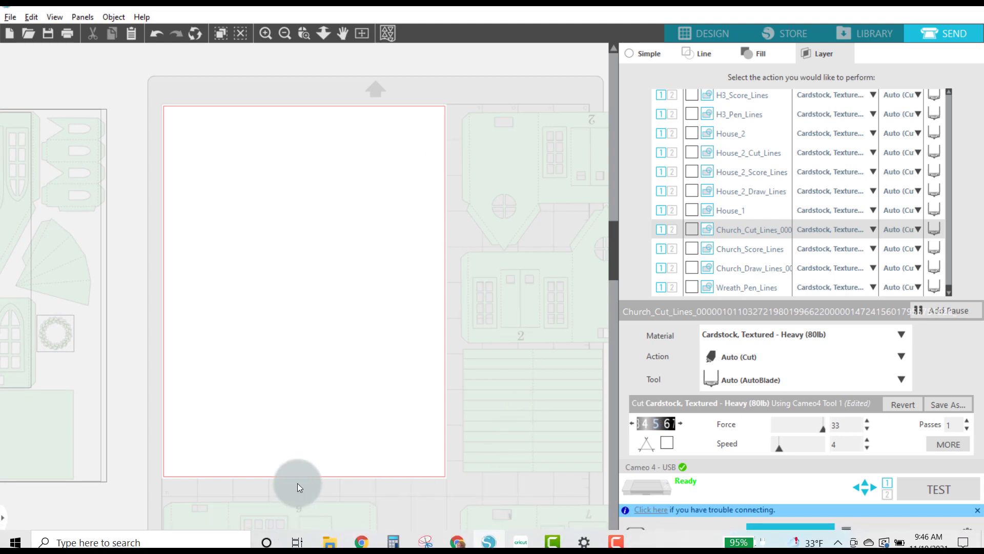
Step: Move all the house 2 pieces together onto the empty letter-size page
drag(285, 542, 333, 543)
drag(291, 82, 538, 487)
drag(436, 302, 192, 300)
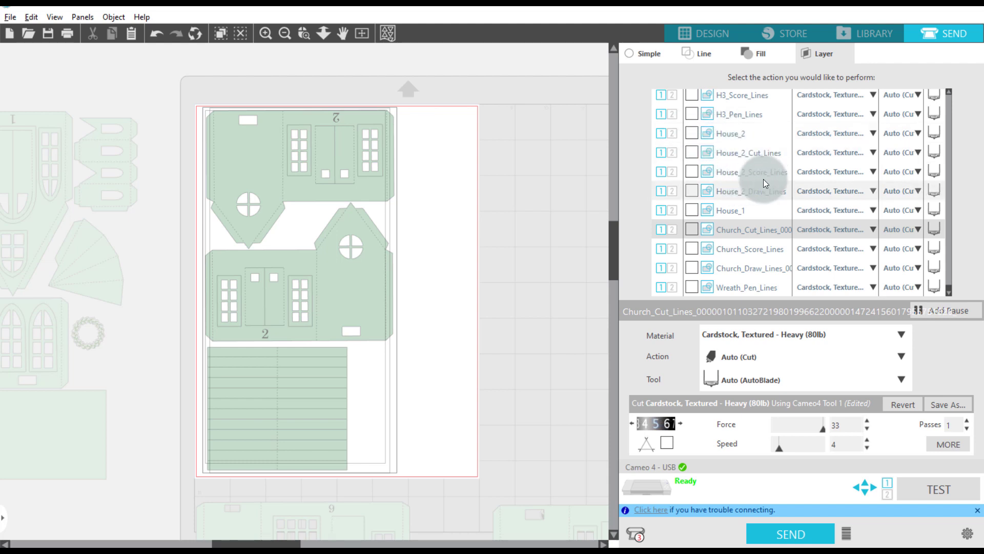
Step: Send the House_2_Draw_Lines layer to the cutter with the Sketch action and the Pen tool
click(691, 192)
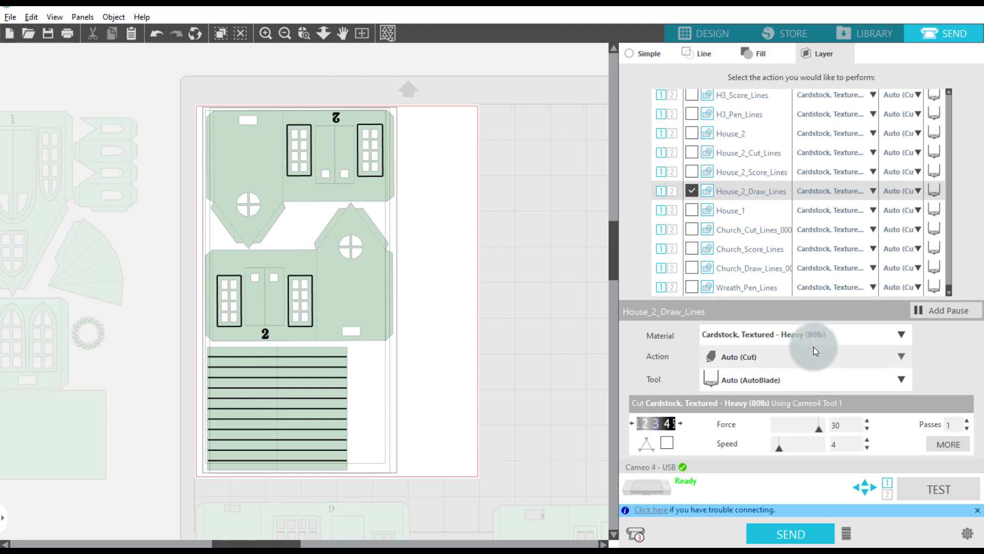
click(901, 356)
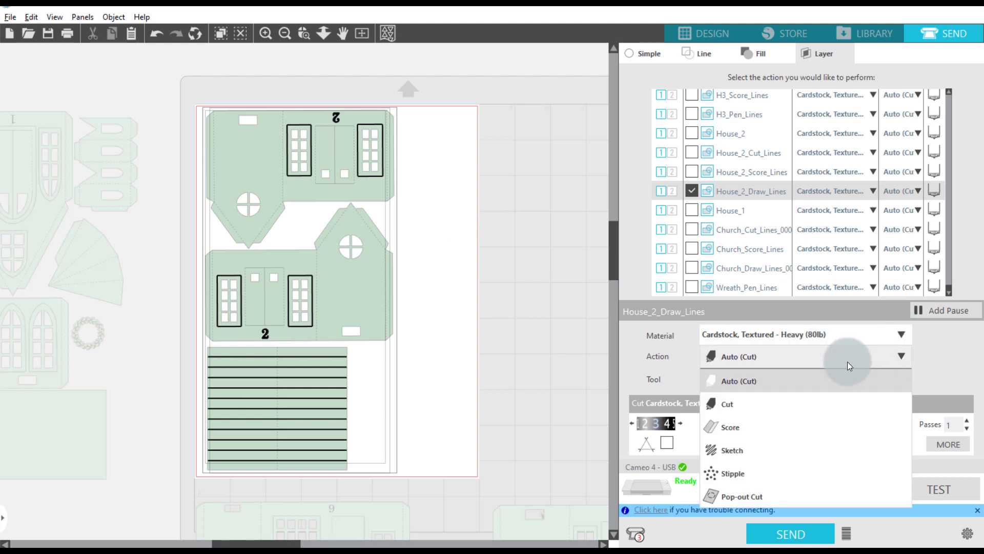
click(733, 451)
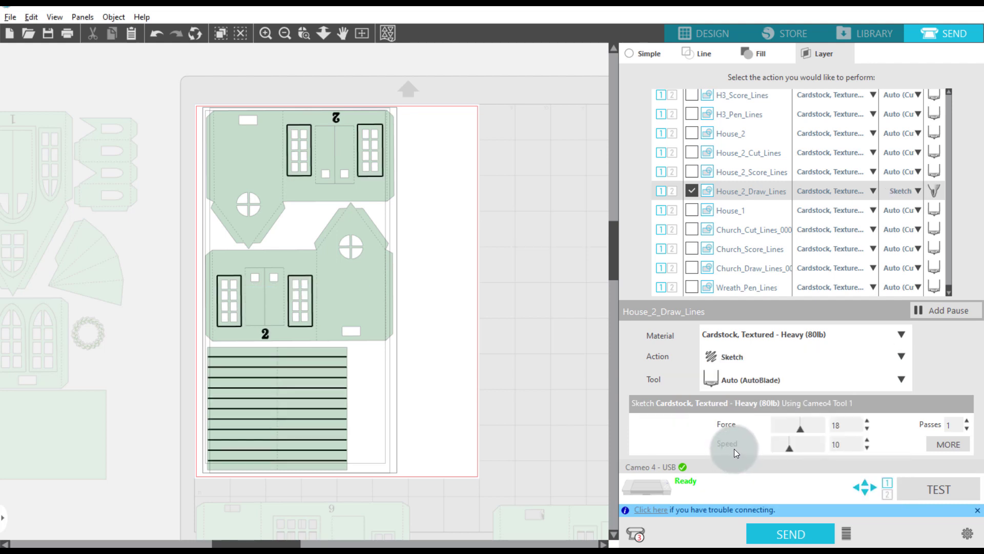
click(903, 378)
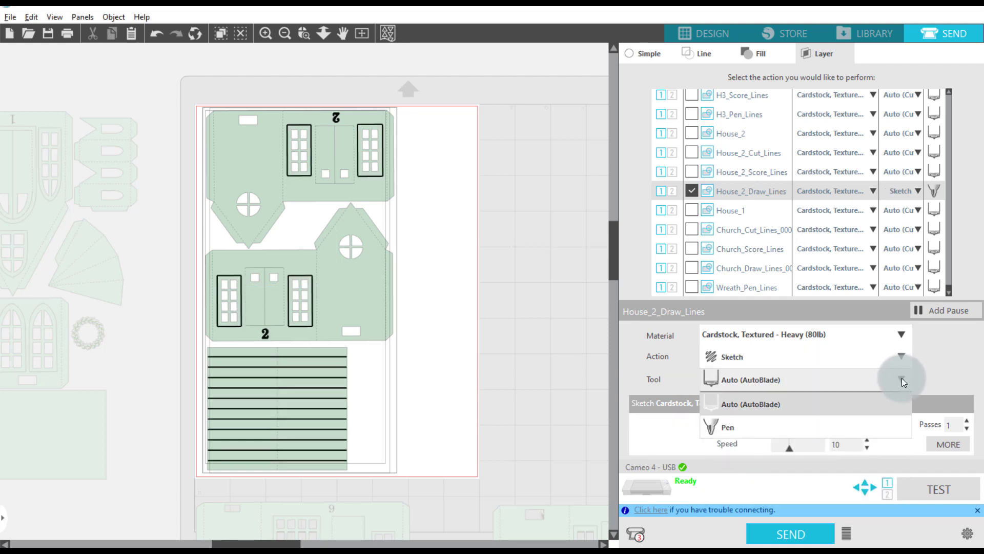
click(737, 429)
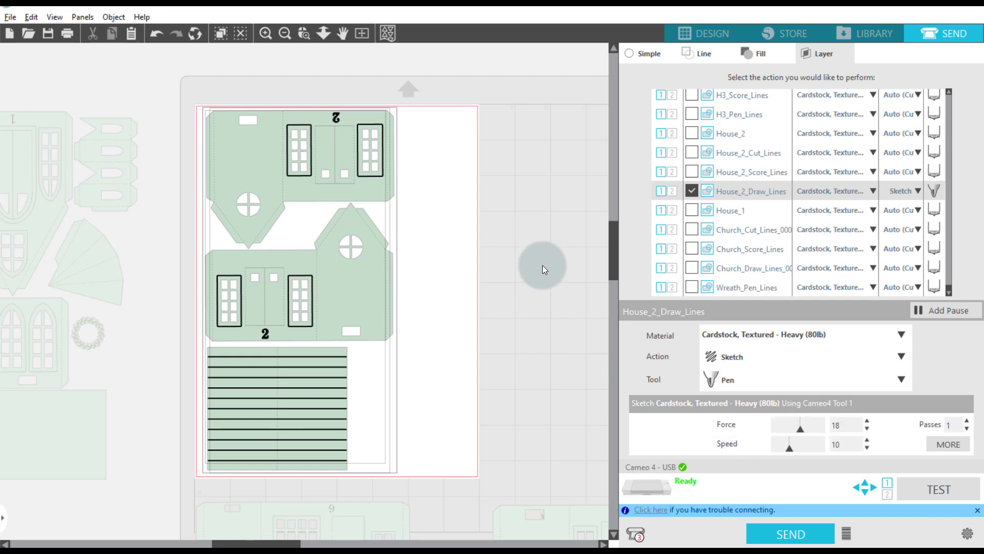
click(779, 535)
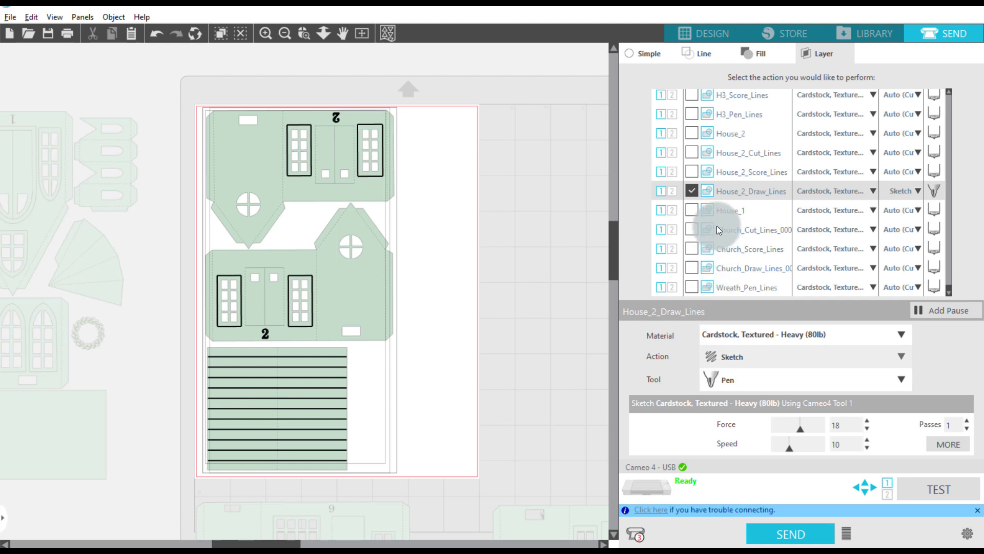
Step: Switch the job from House_2_Draw_Lines to House_2_Score_Lines and set that layer's action to Score
click(690, 190)
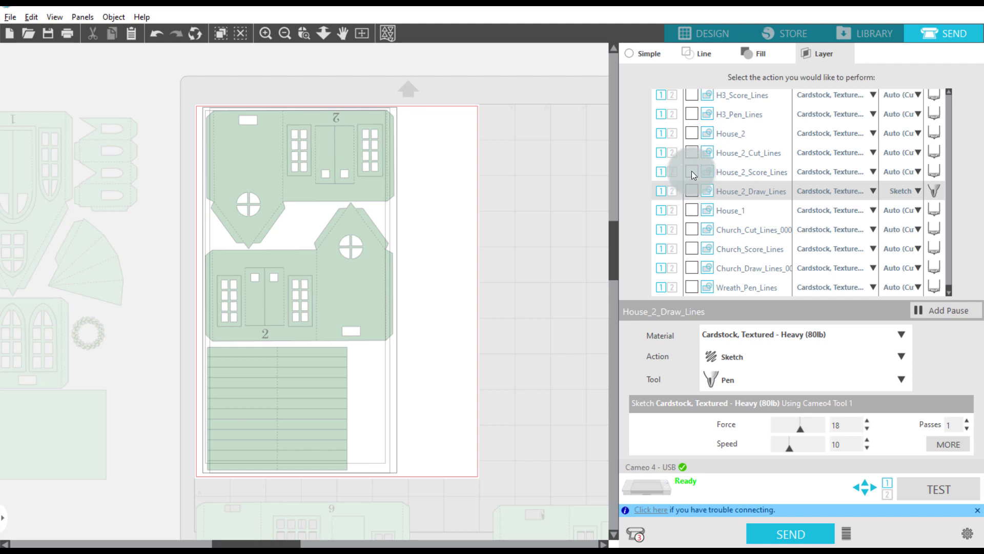
click(691, 170)
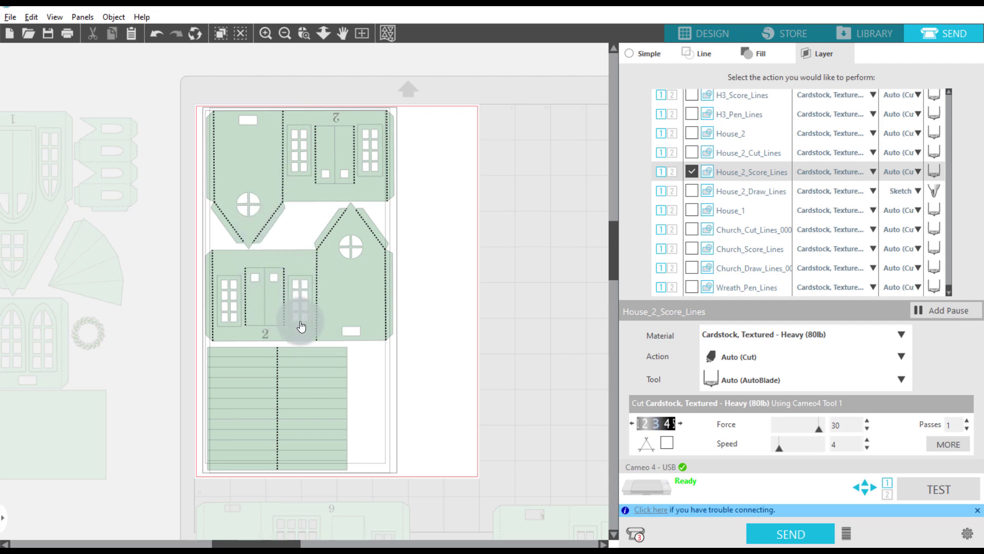
click(902, 357)
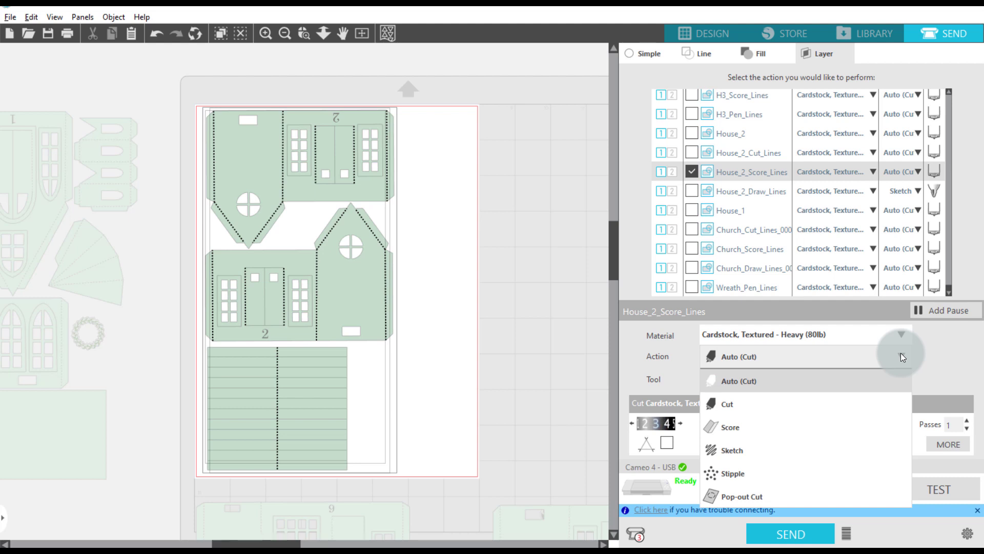
click(662, 353)
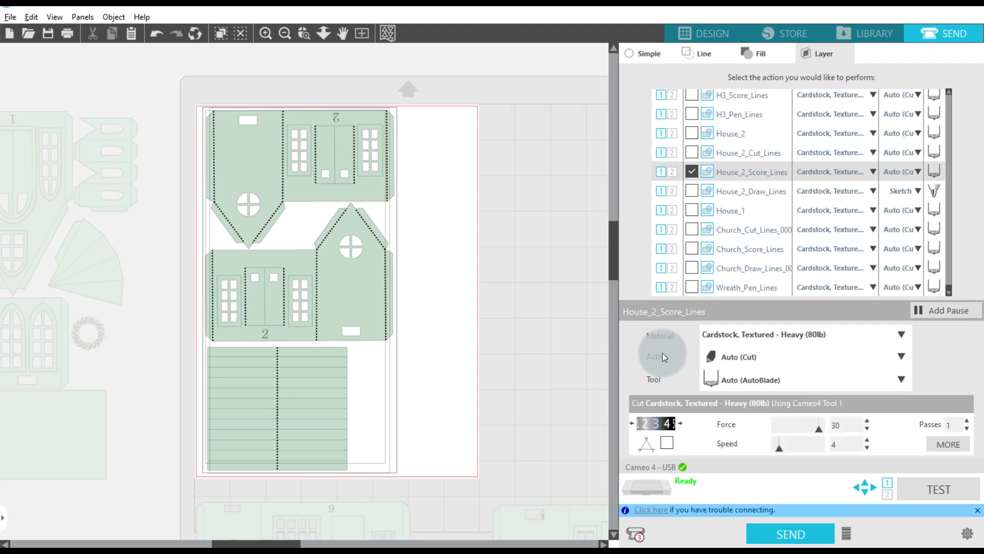
click(904, 357)
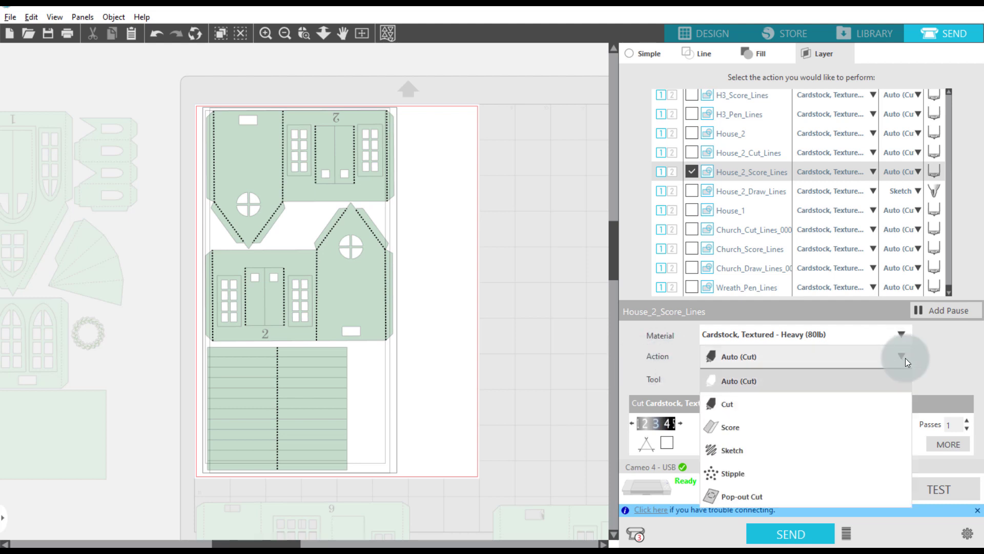
click(729, 426)
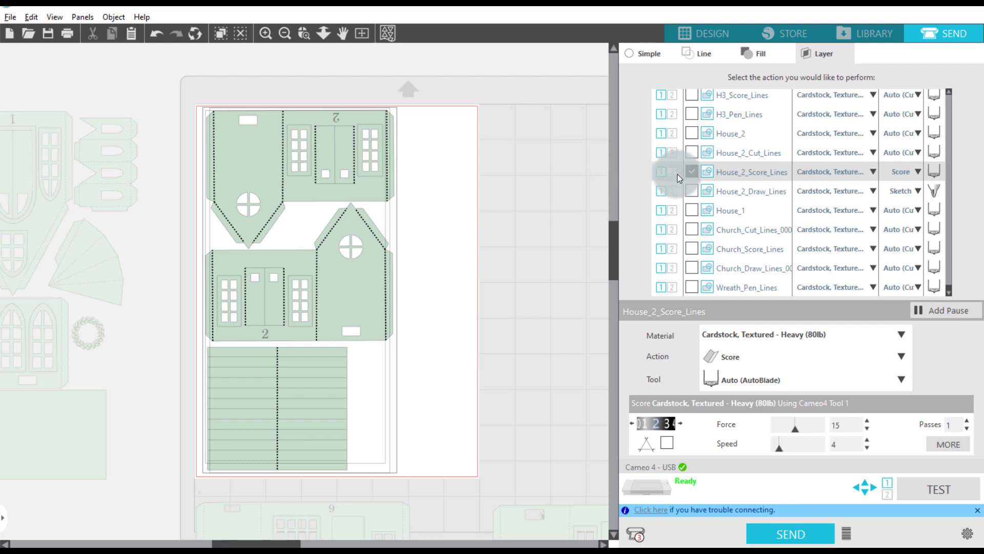
Step: Switch the job to the House_2_Cut_Lines layer and keep its action at Auto (Cut)
click(693, 152)
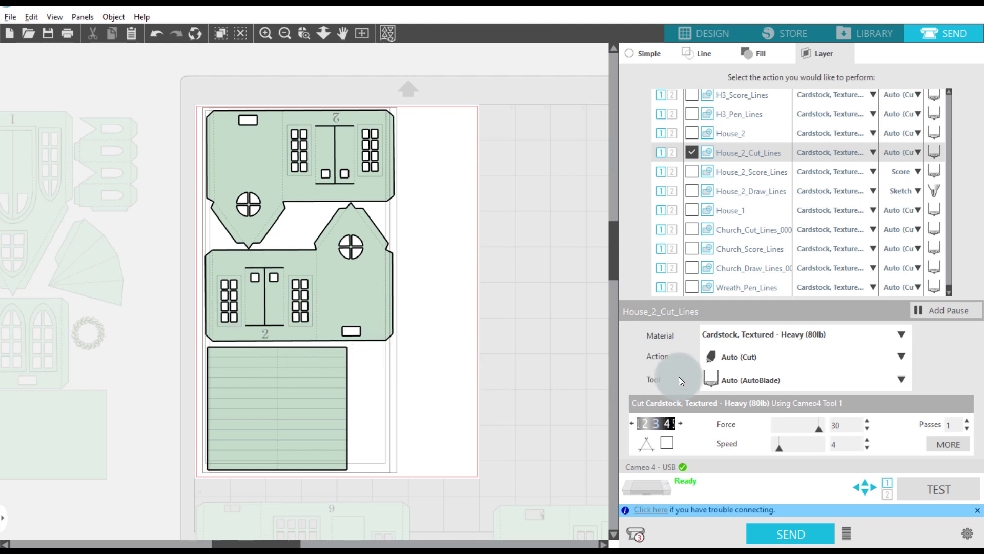
click(900, 355)
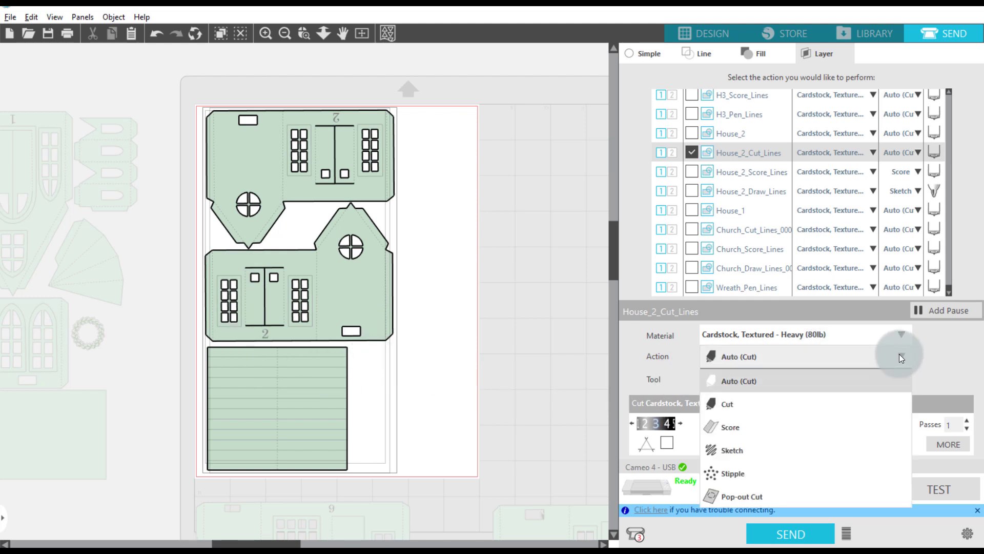
click(740, 379)
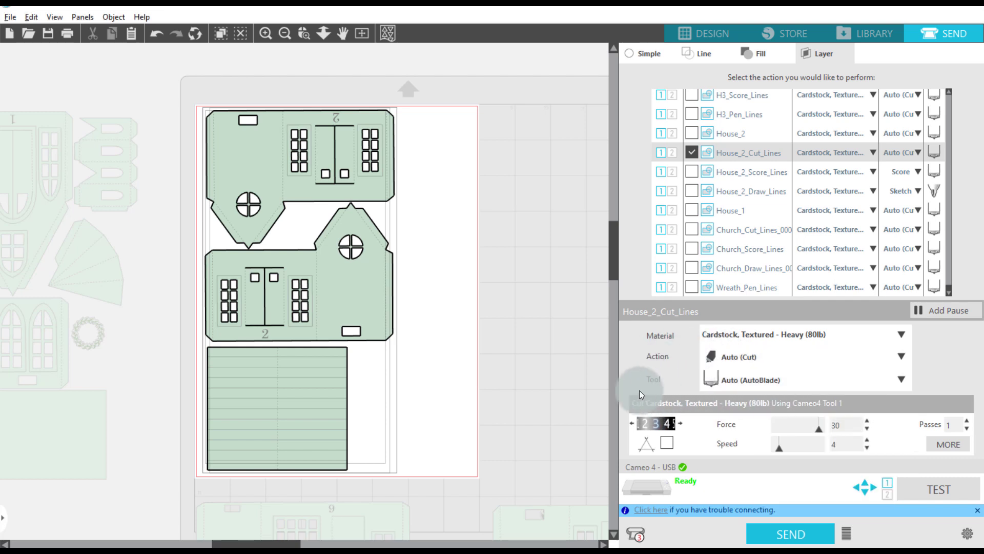
Step: Set the blade depth to 5 and the force to 33 for the House_2_Cut_Lines layer
click(679, 424)
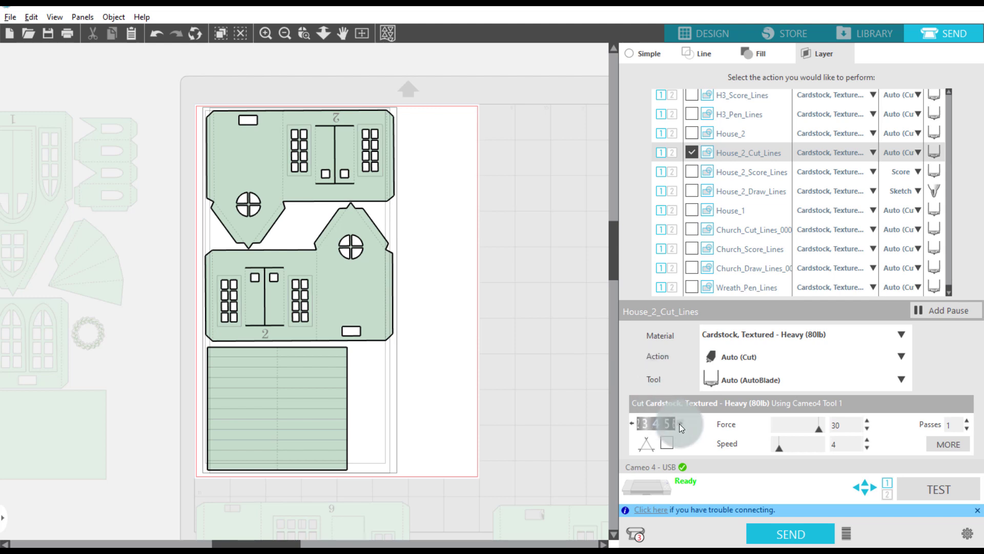
click(679, 423)
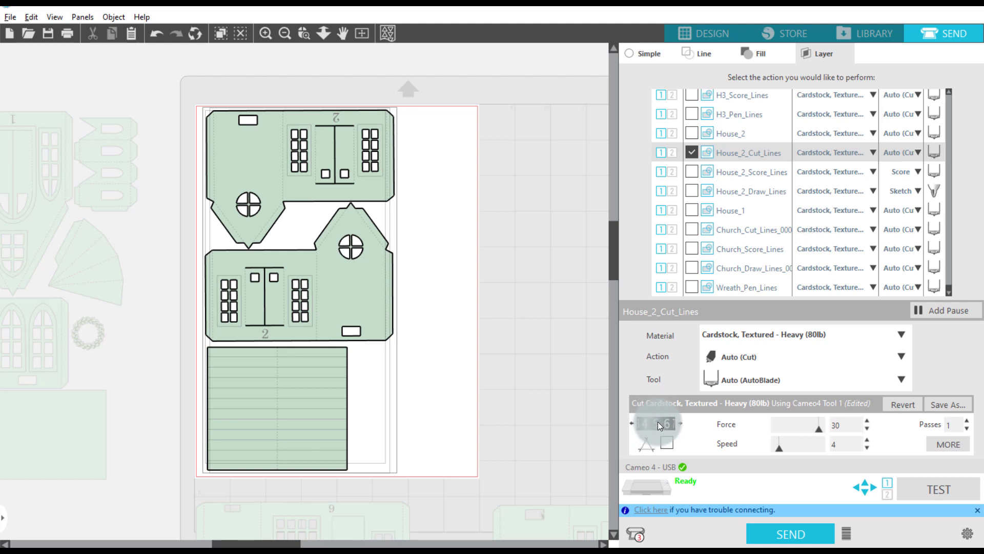
click(867, 422)
click(867, 421)
click(868, 422)
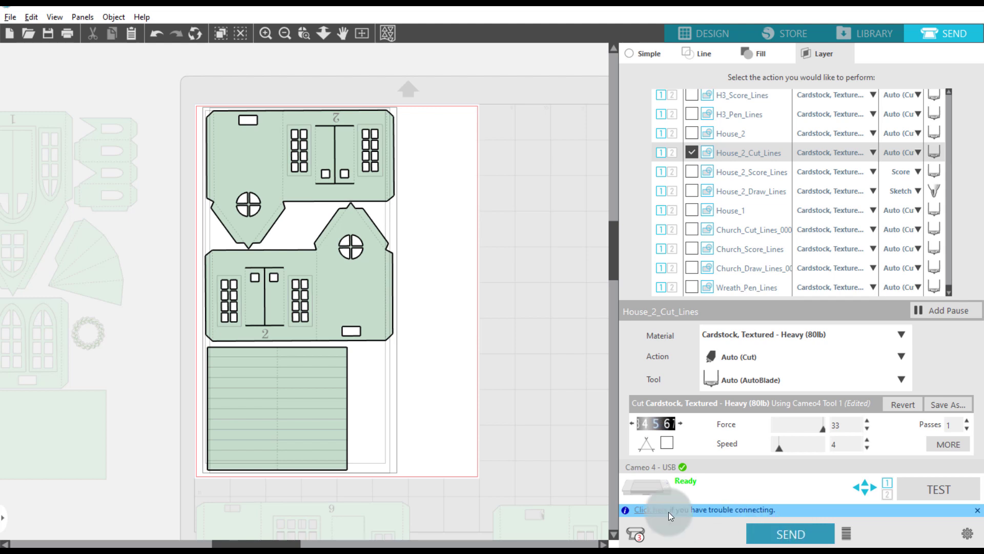
click(511, 344)
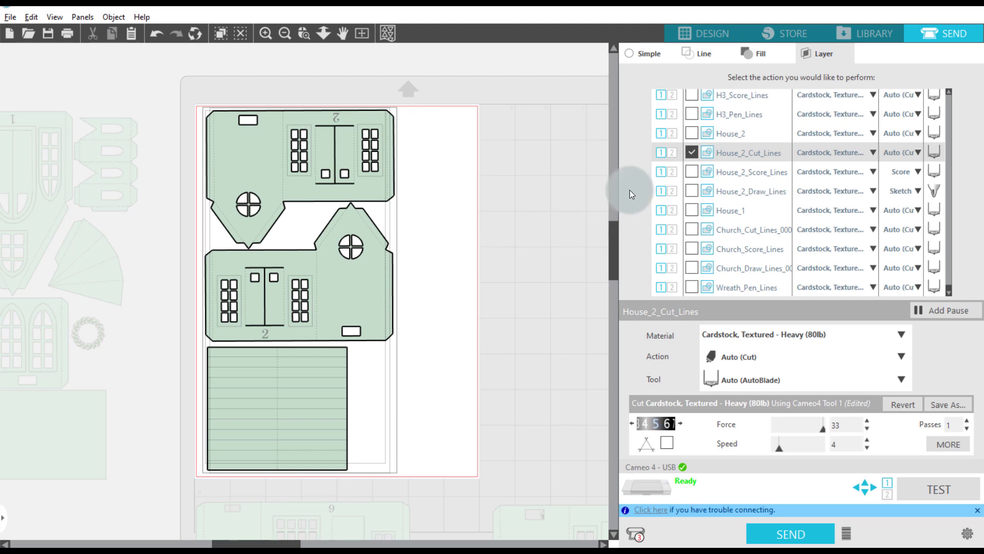
Step: Exclude House_2_Cut_Lines from the job and move all the house 2 pieces off the page, below the house 1 pieces
click(692, 152)
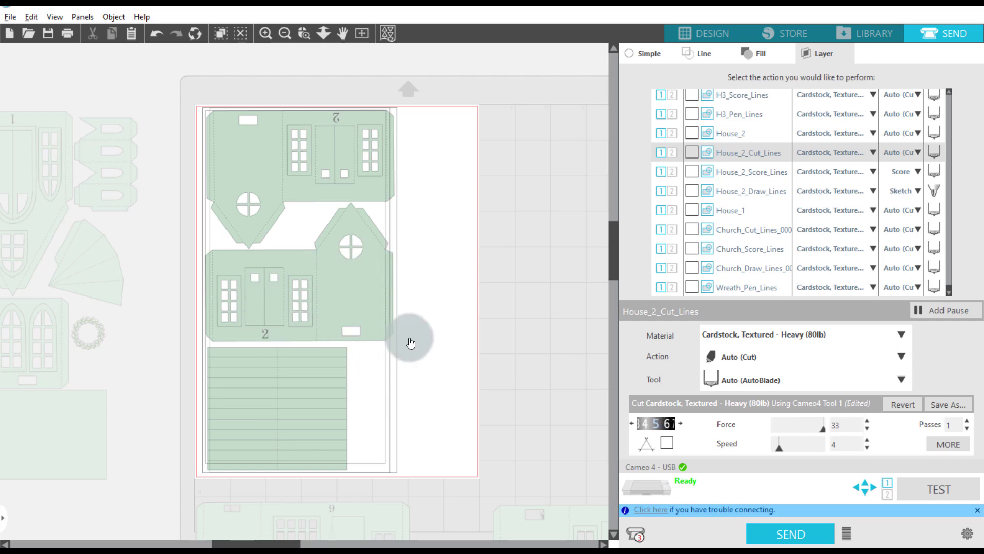
click(721, 34)
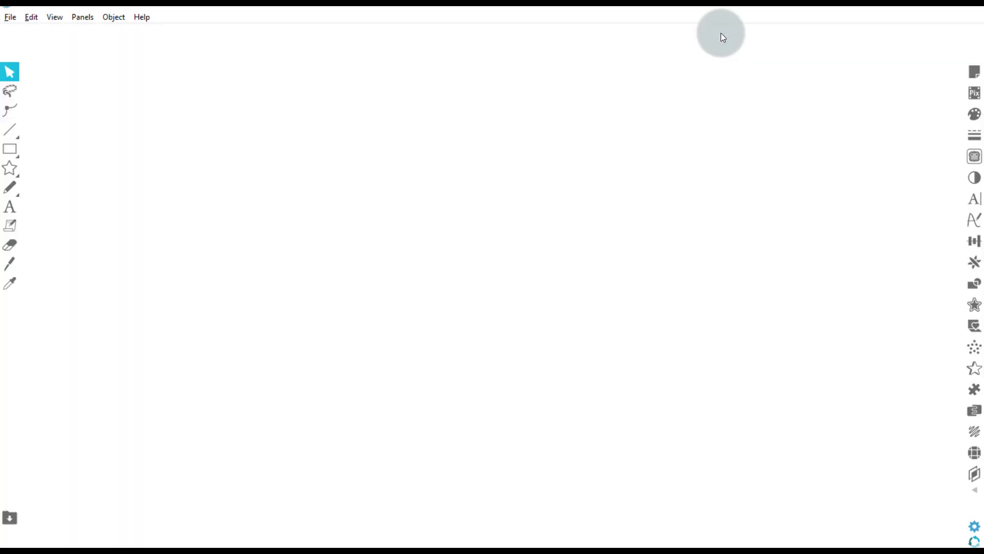
scroll(684, 218, down, 2)
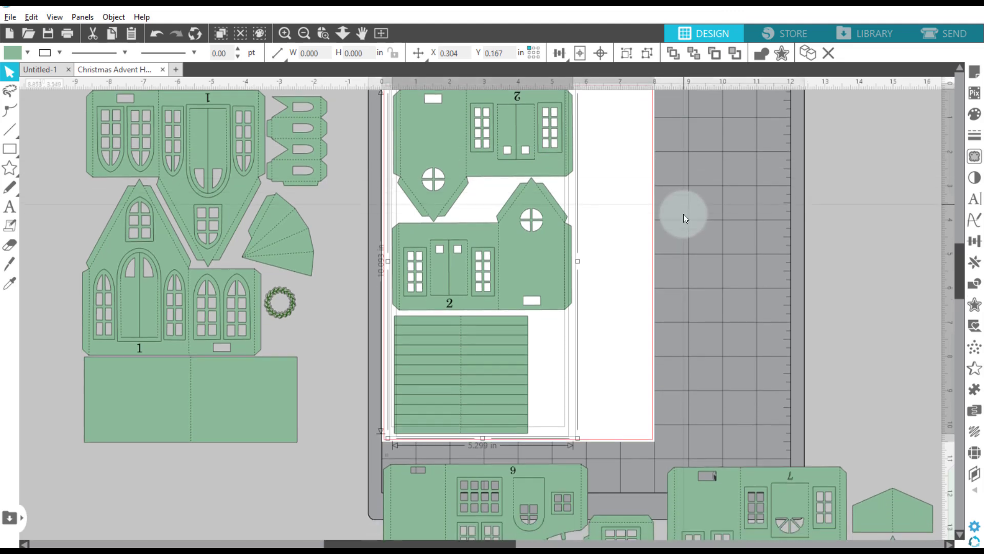
scroll(684, 214, up, 1)
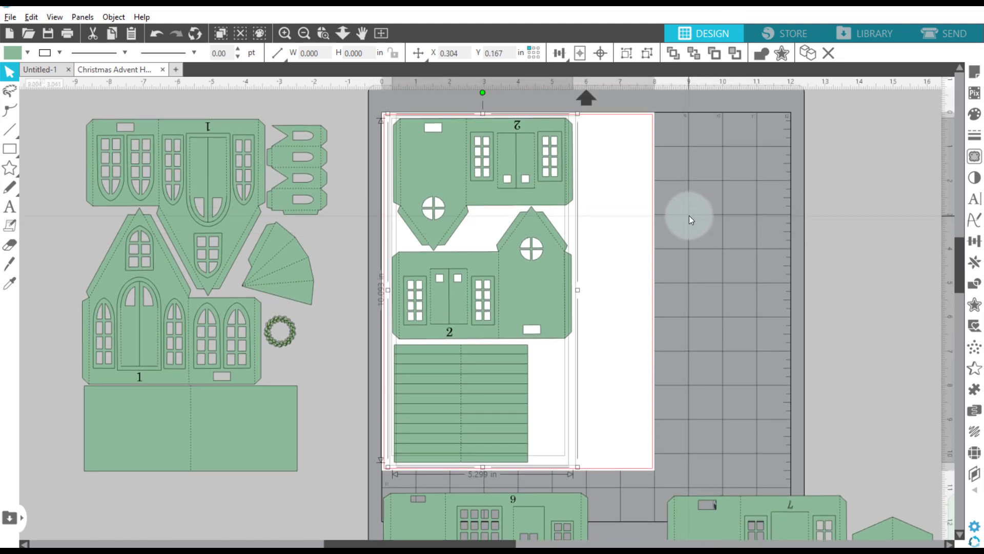
scroll(689, 215, down, 3)
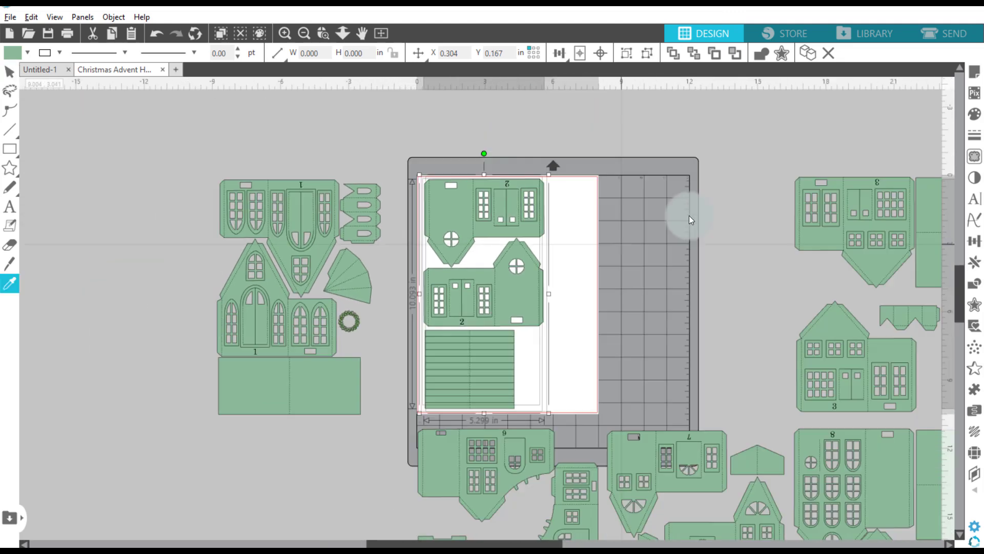
scroll(689, 215, down, 3)
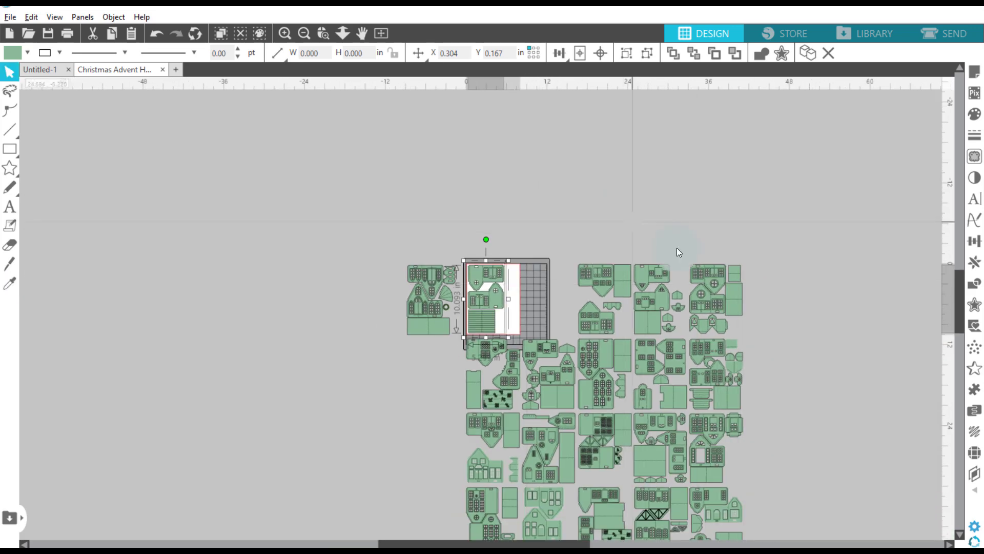
scroll(798, 359, down, 2)
scroll(799, 356, down, 4)
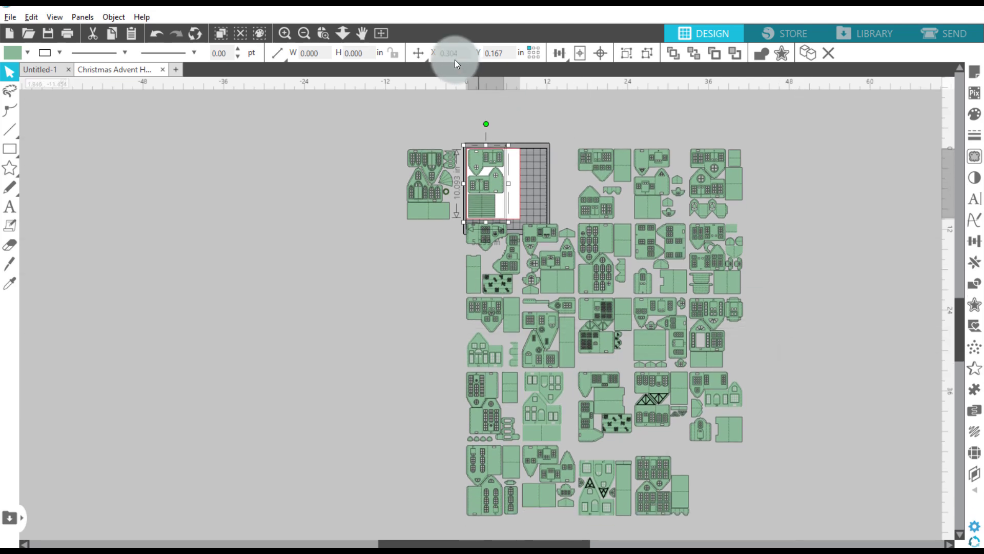
click(508, 121)
drag(461, 123, 539, 214)
drag(502, 184, 431, 260)
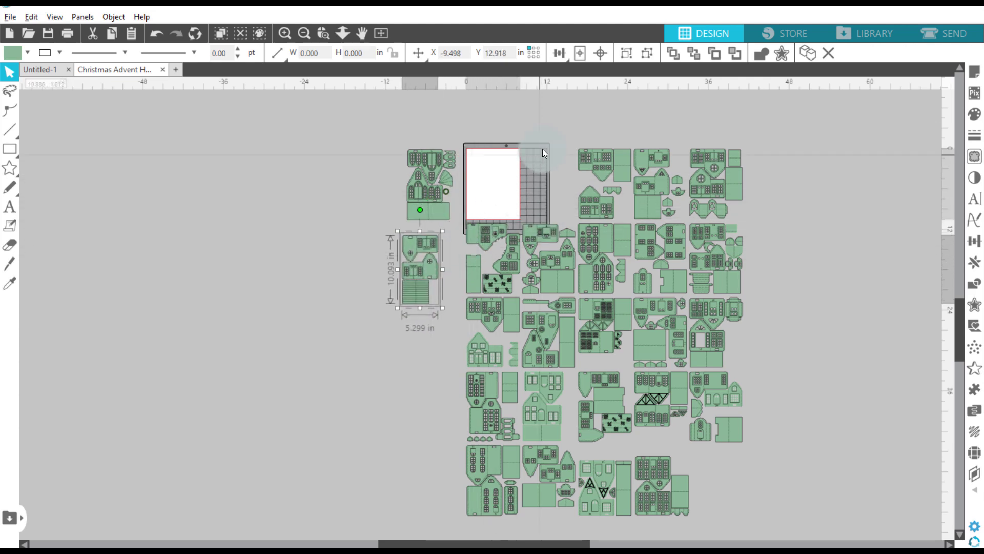
Step: Move all the house 3 pieces together onto the empty page and check their fit in the send preview
drag(560, 132, 629, 220)
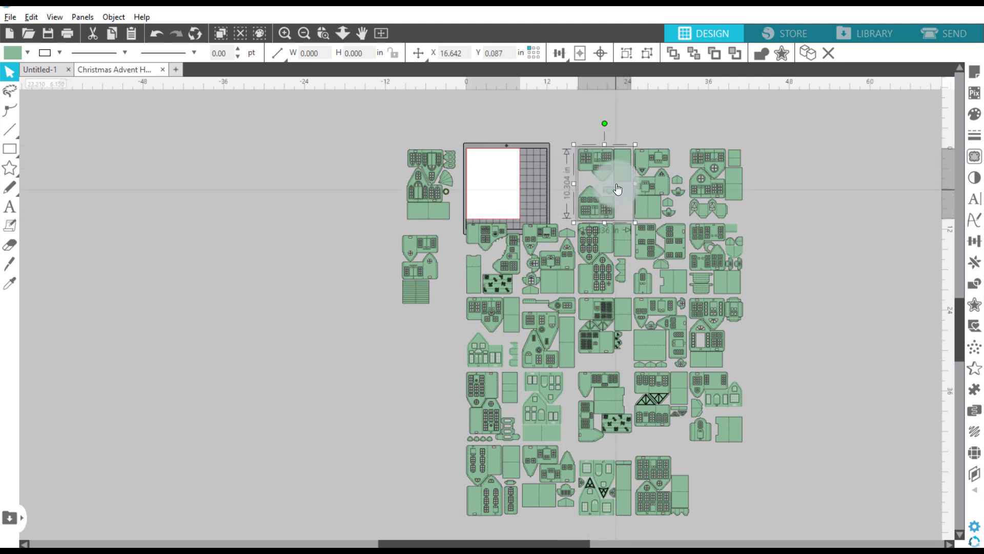
drag(622, 174, 512, 173)
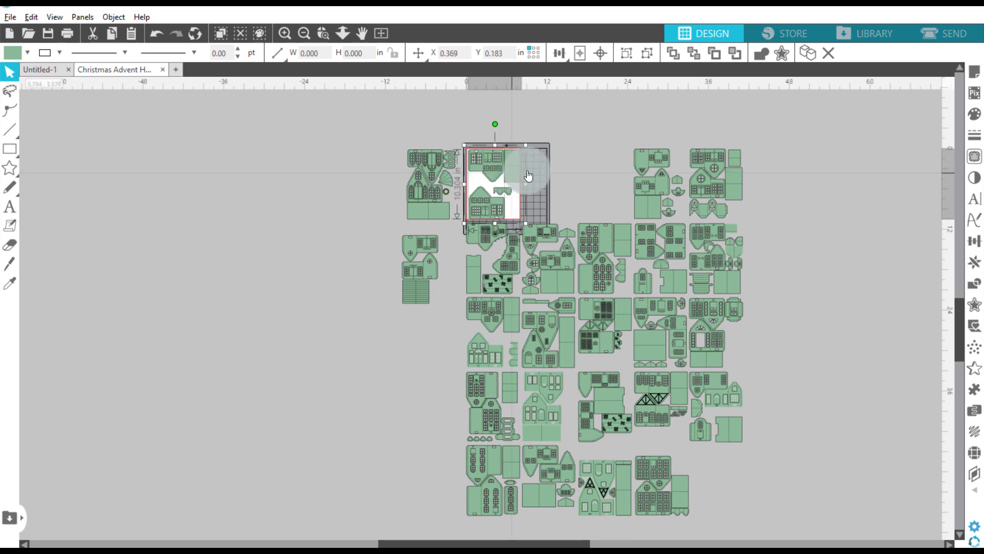
click(942, 34)
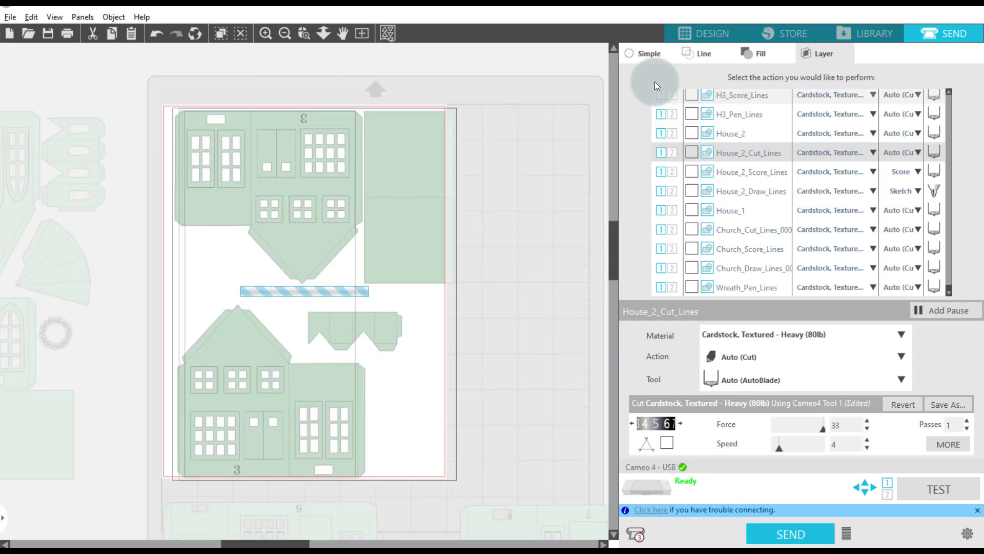
click(722, 32)
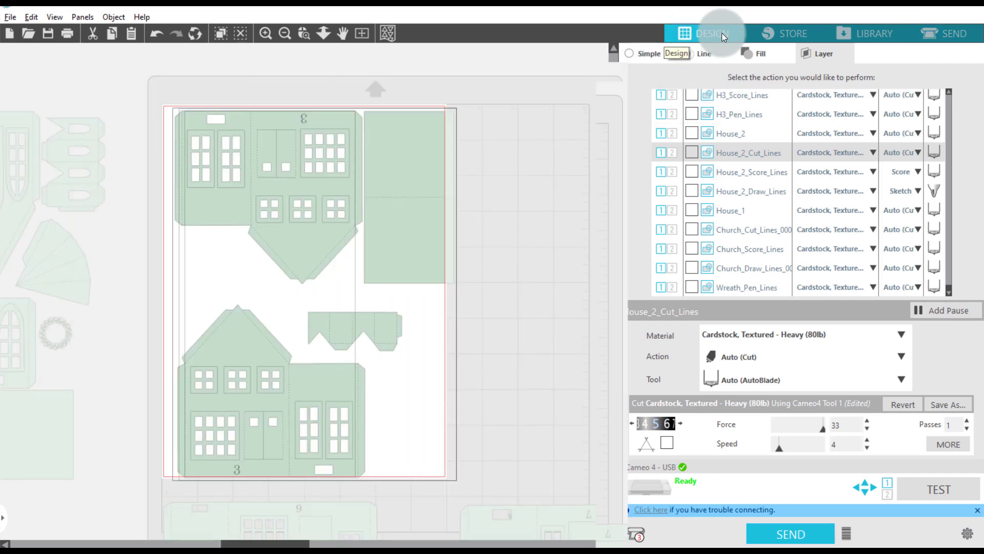
Step: Set the page size to 8.5 in wide and 11 in high so it holds the house 3 pieces
click(975, 71)
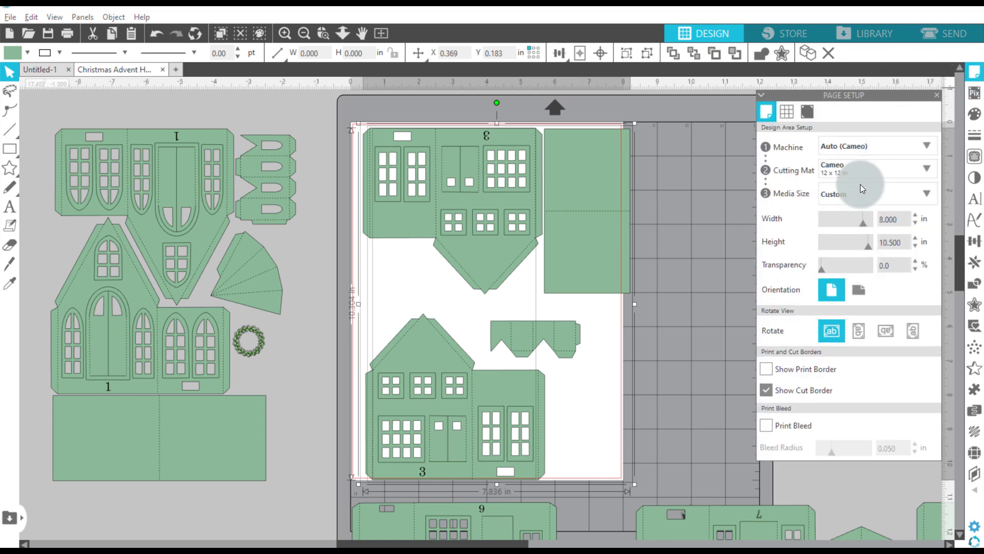
click(893, 219)
text(8)
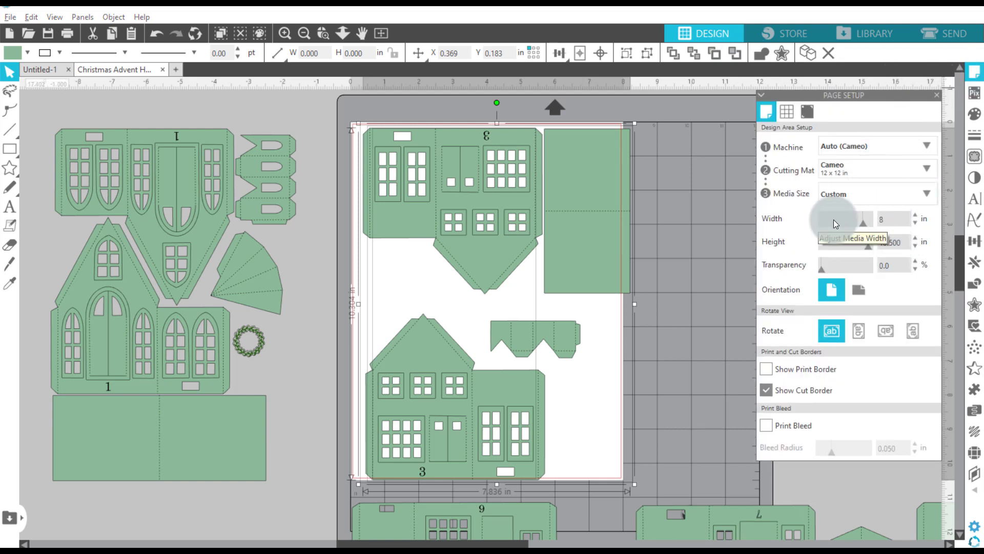
text(.5)
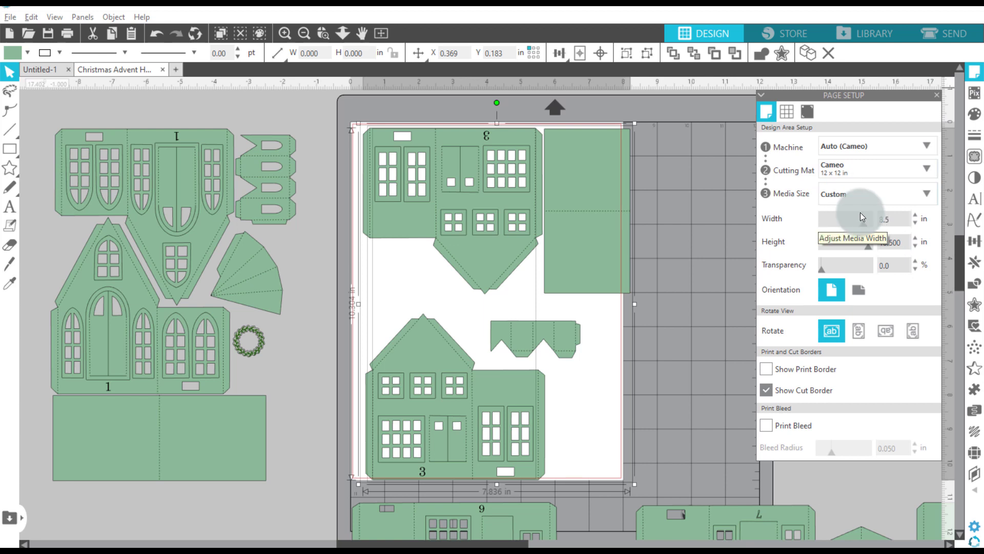
key(Tab)
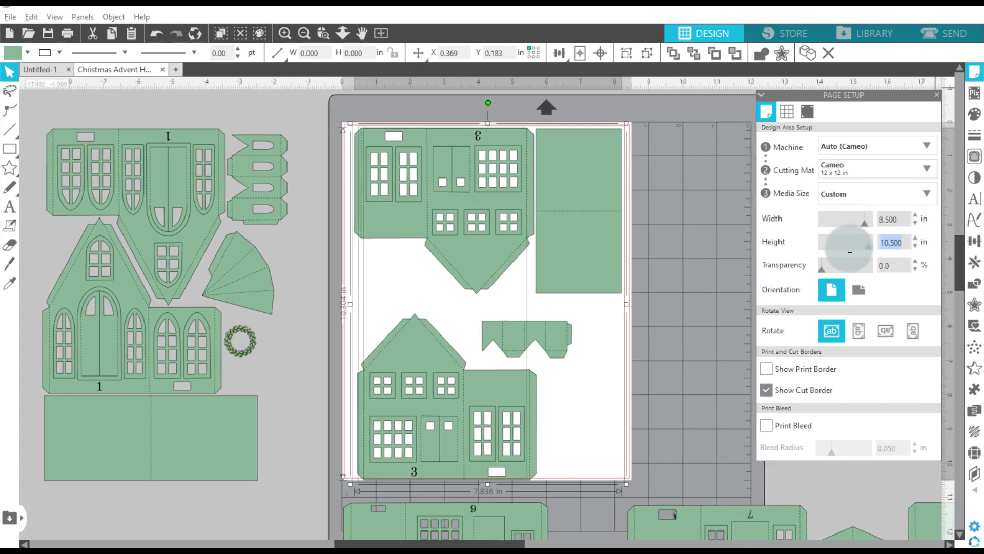
text(11)
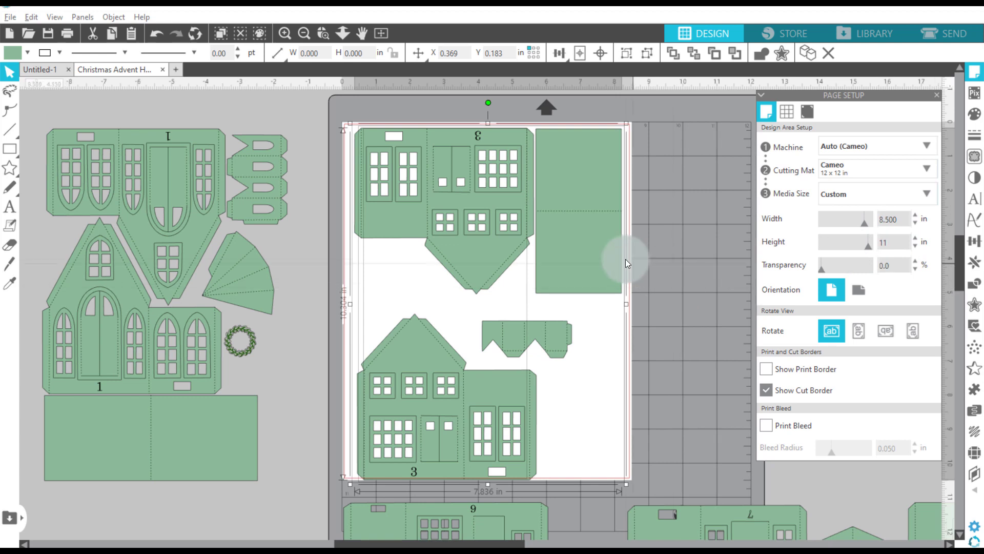
click(661, 257)
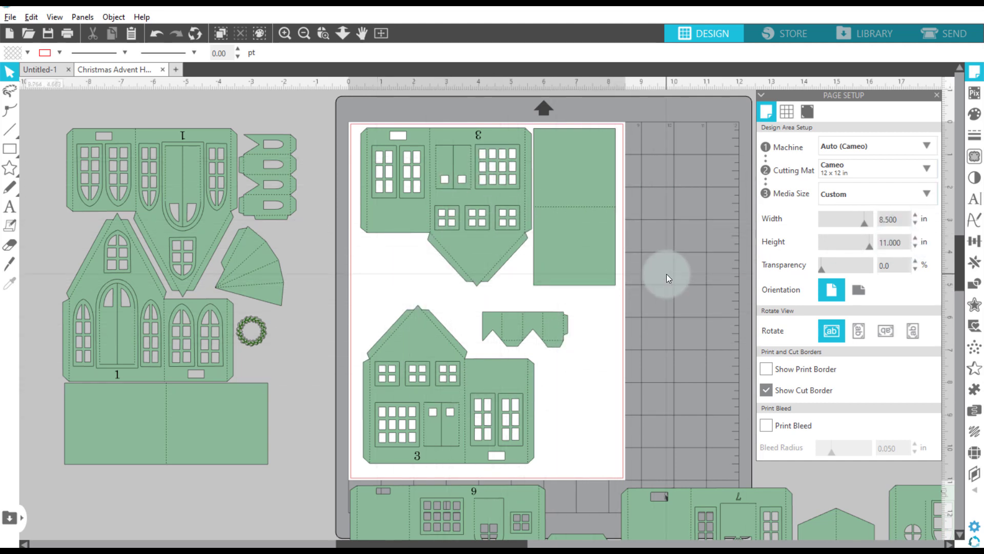
Step: Include only H3_Pen_Lines in the send job, set its blade depth to 5 and raise its force by 3
click(961, 35)
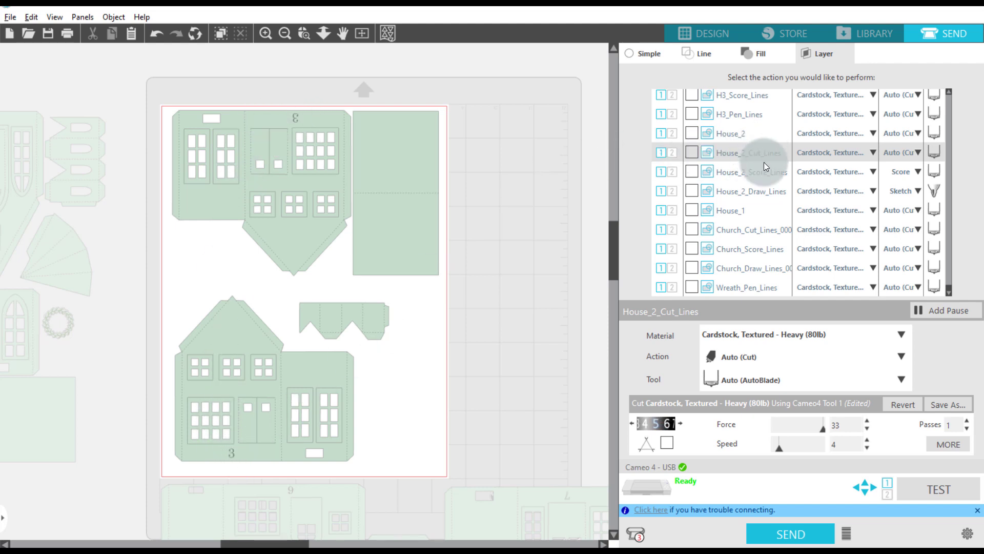
scroll(764, 162, up, 2)
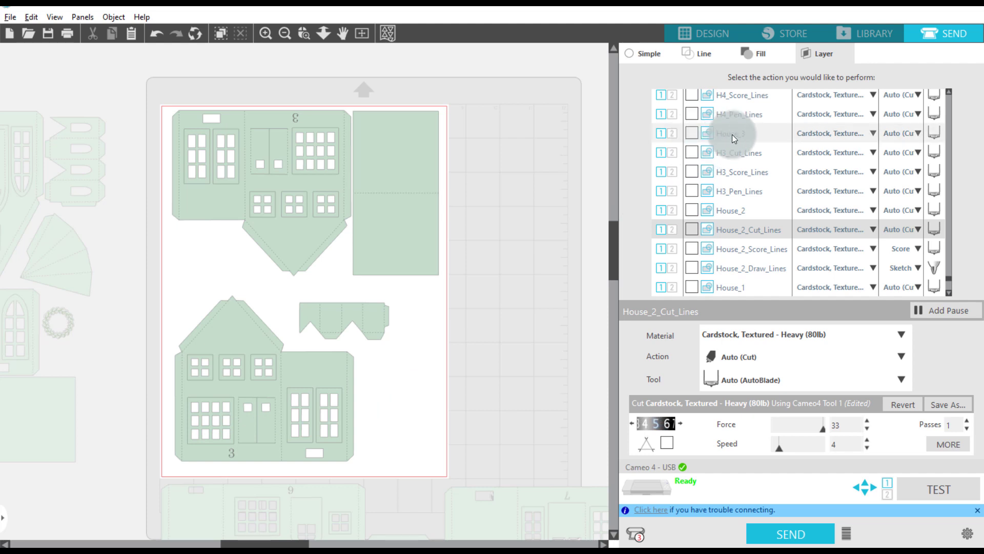
click(692, 192)
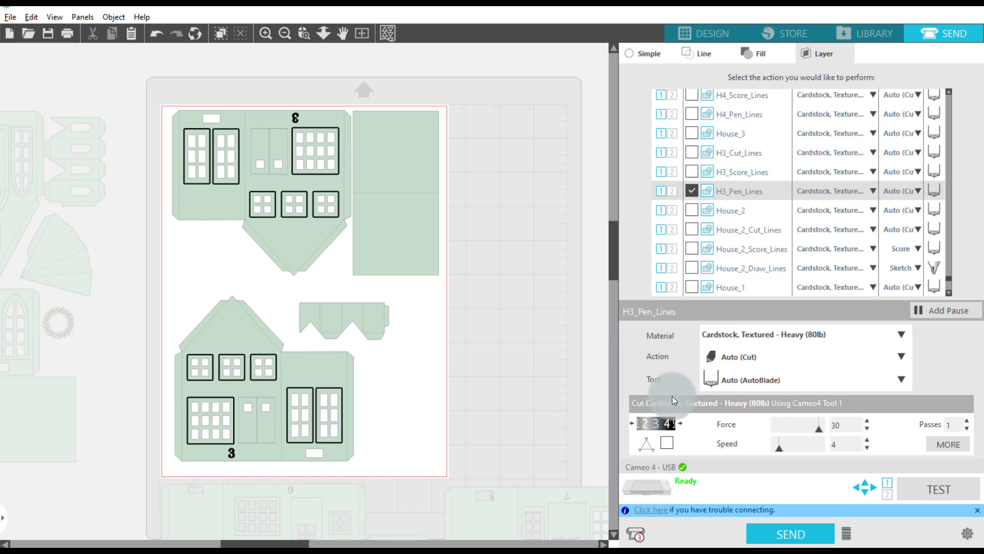
click(679, 423)
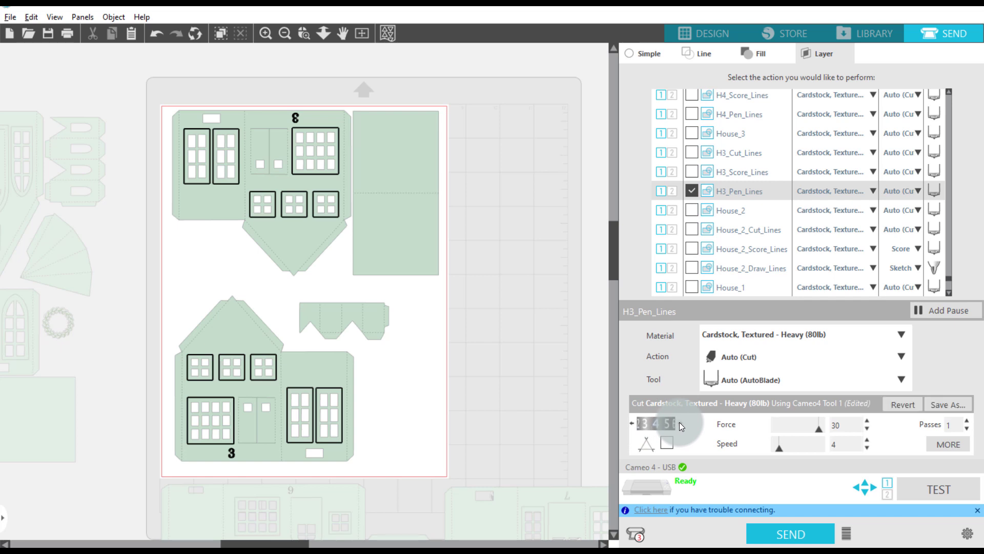
click(679, 422)
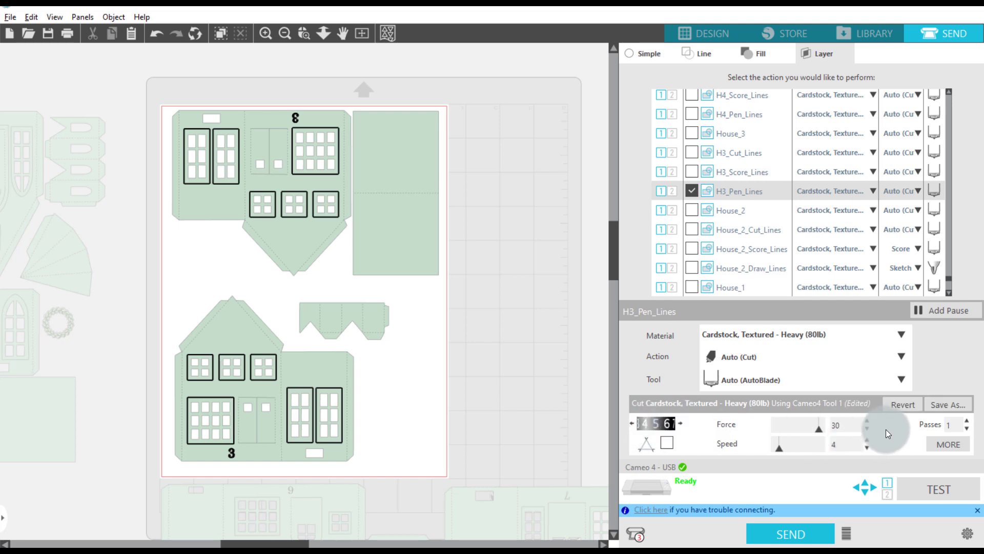
click(868, 420)
click(868, 420)
click(868, 420)
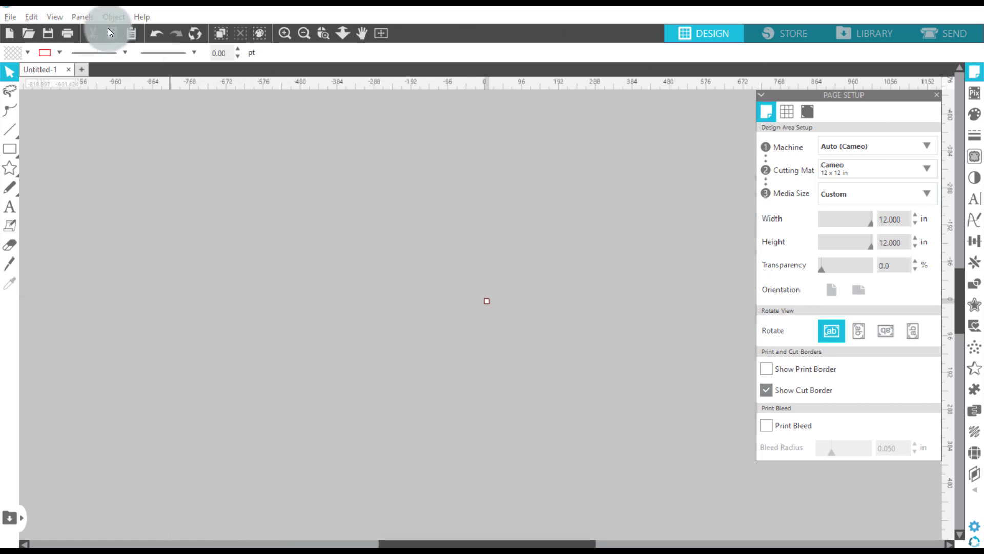
Step: Open the Christmas Advent_House 1 file from the Christmas 2021 folder
click(13, 17)
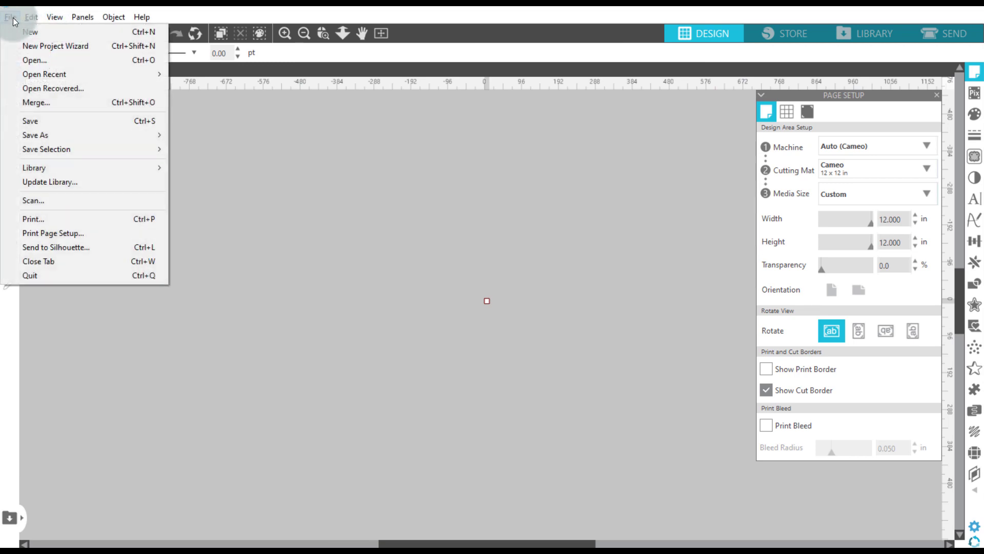
click(36, 60)
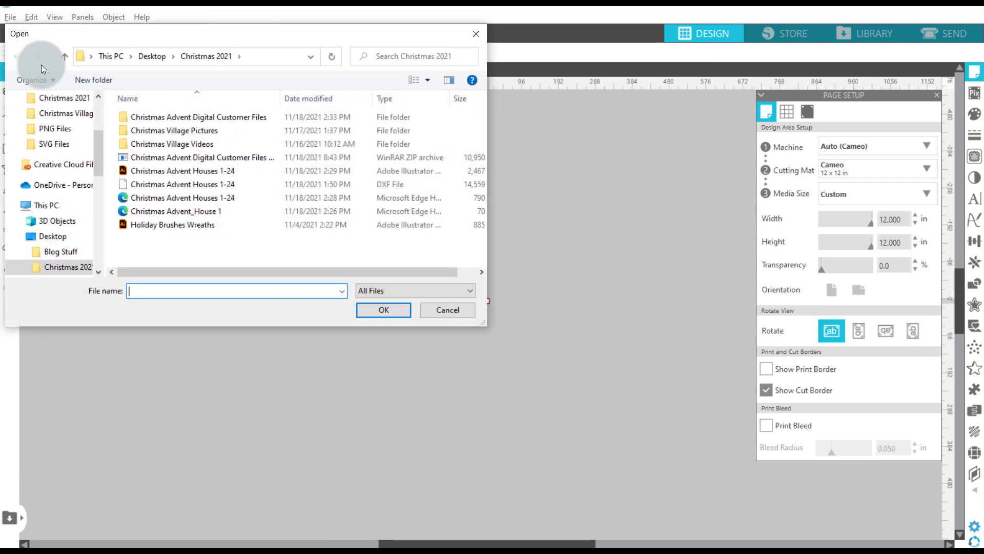
double_click(210, 211)
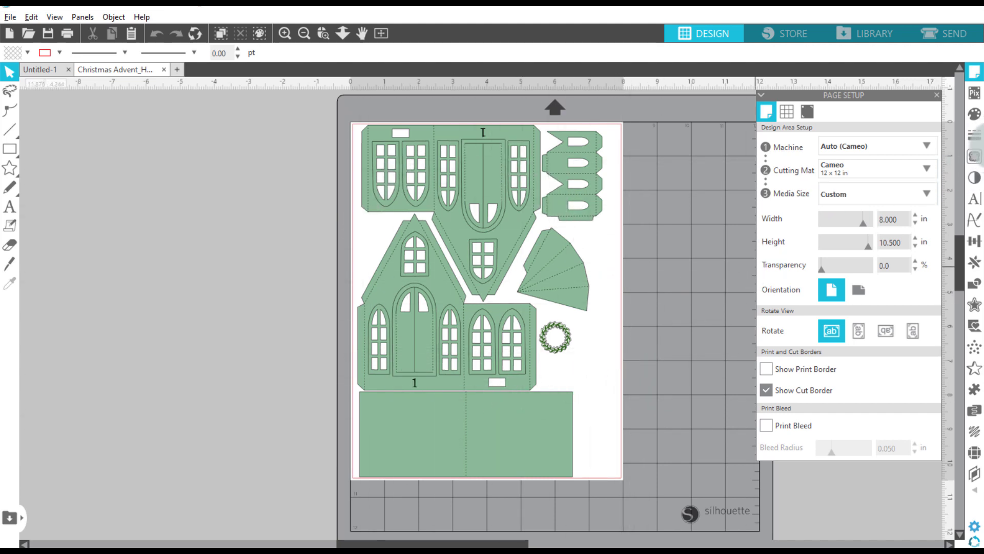
Step: Set the page size of the House 1 design to 8.5 in wide and 11 in high
click(894, 219)
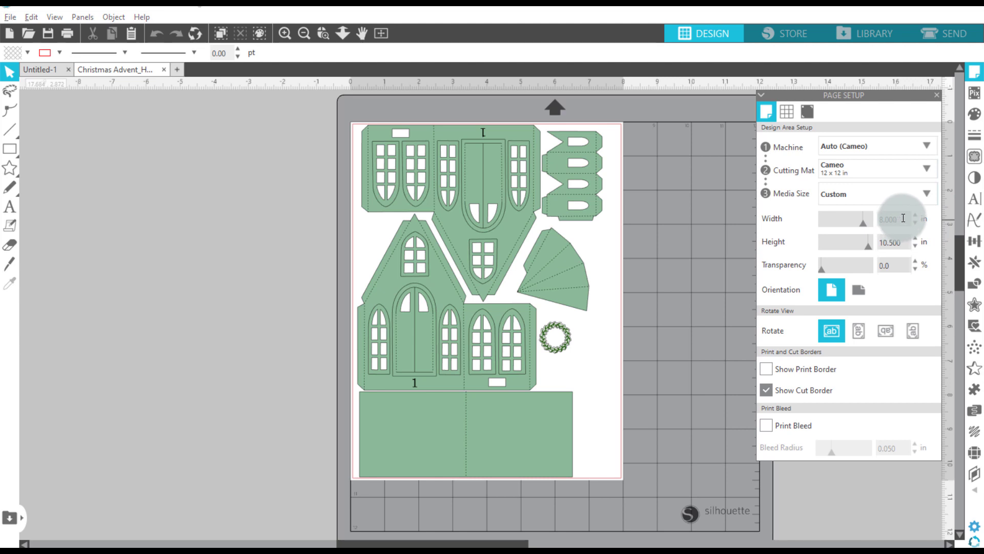
text(8)
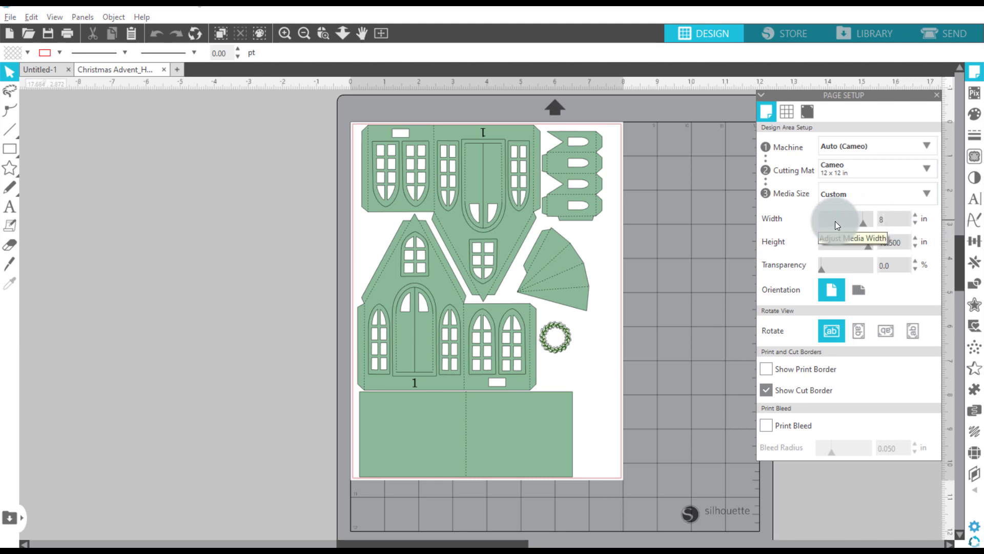
text(.5)
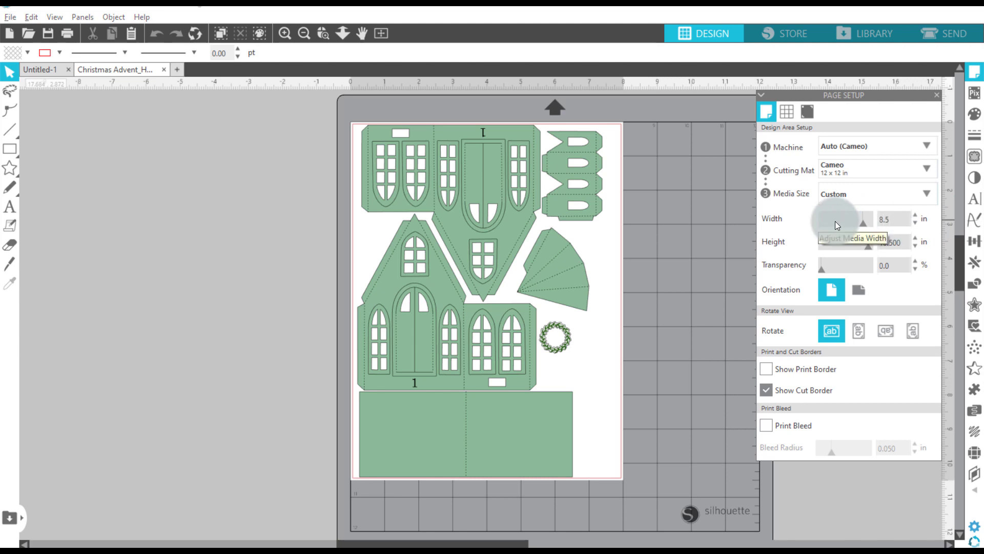
click(892, 242)
text(11)
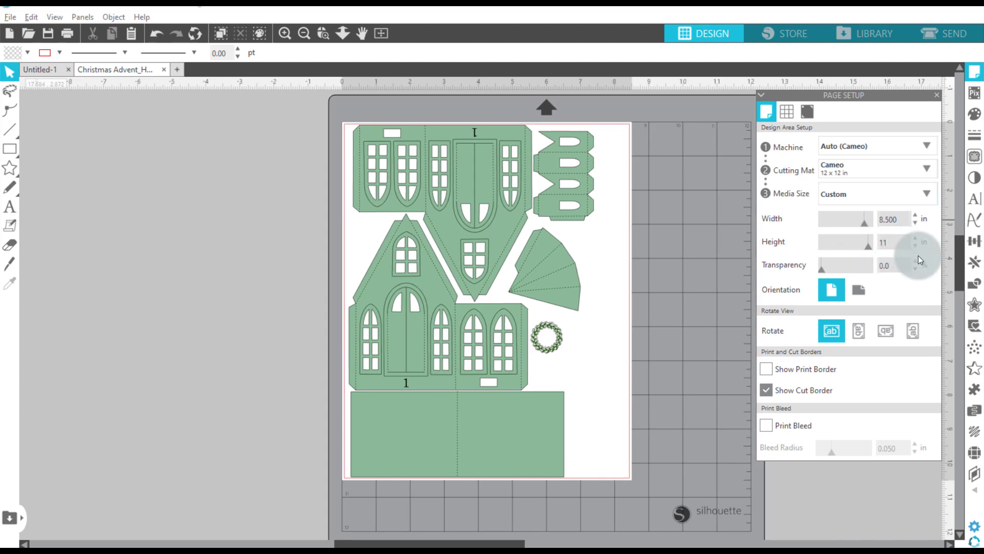
key(Return)
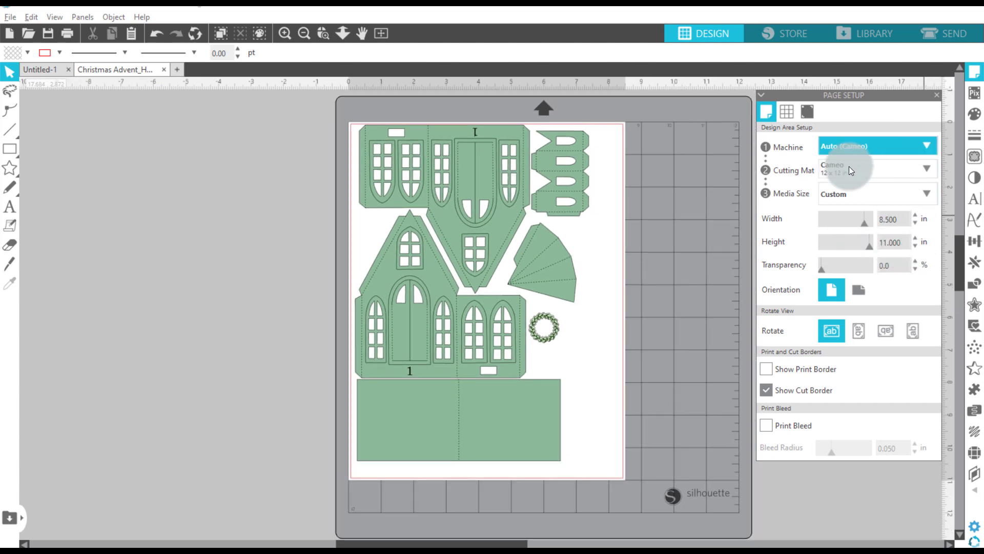
Step: Organize the House 1 send job by layer and exclude all layers from it
click(962, 35)
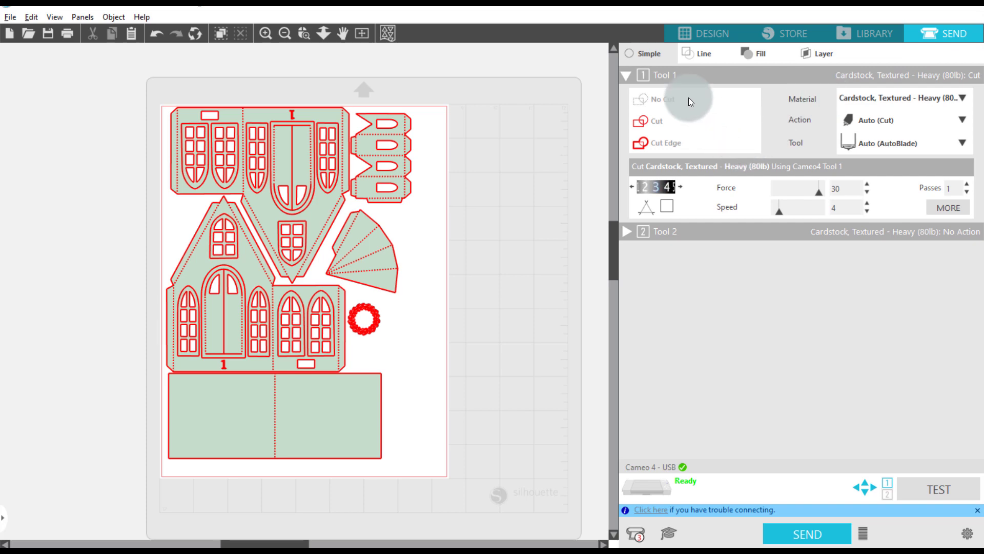
click(821, 53)
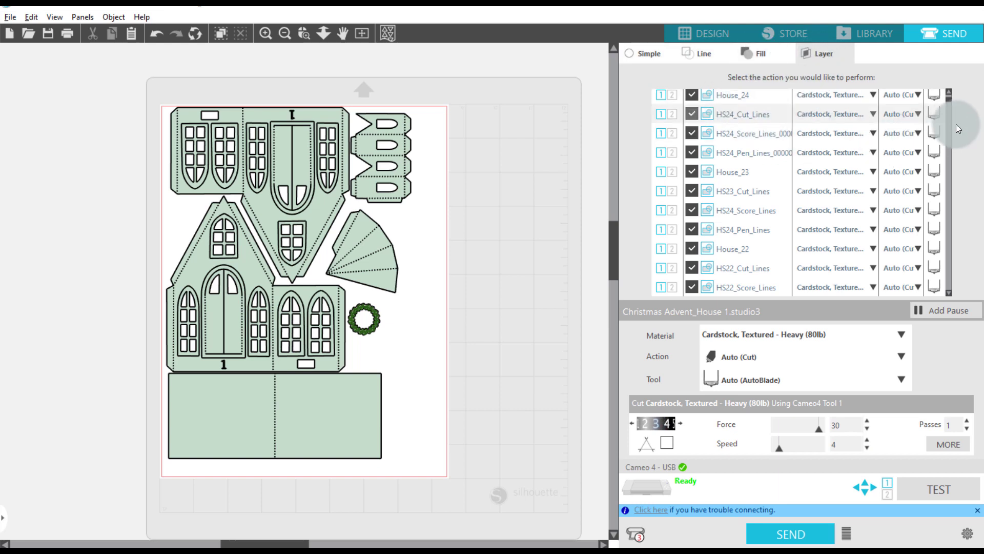
drag(948, 97, 947, 91)
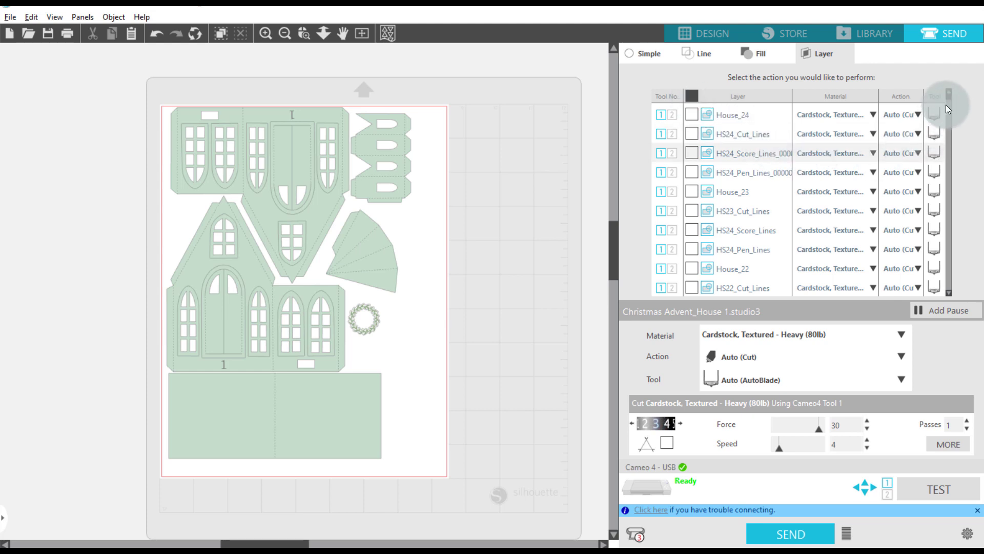
Step: Send only the Wreath_Pen_Lines layer, with its action set to Sketch and its tool set to Pen
scroll(946, 110, down, 3)
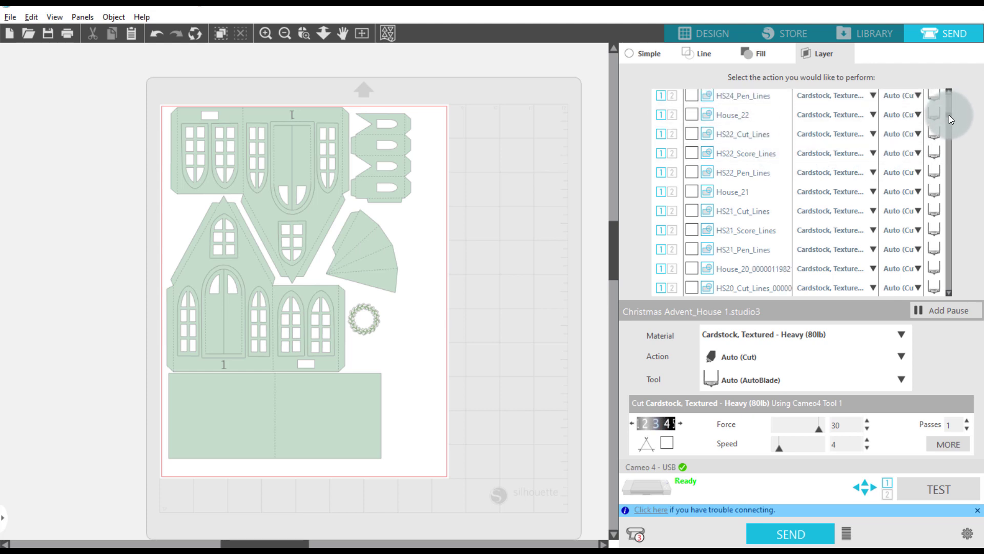
drag(949, 115, 959, 306)
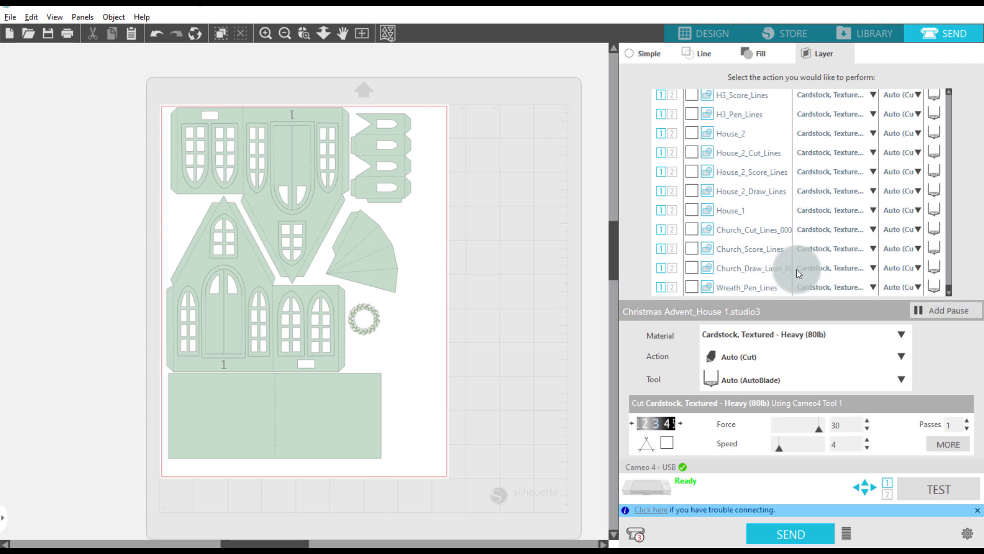
click(738, 215)
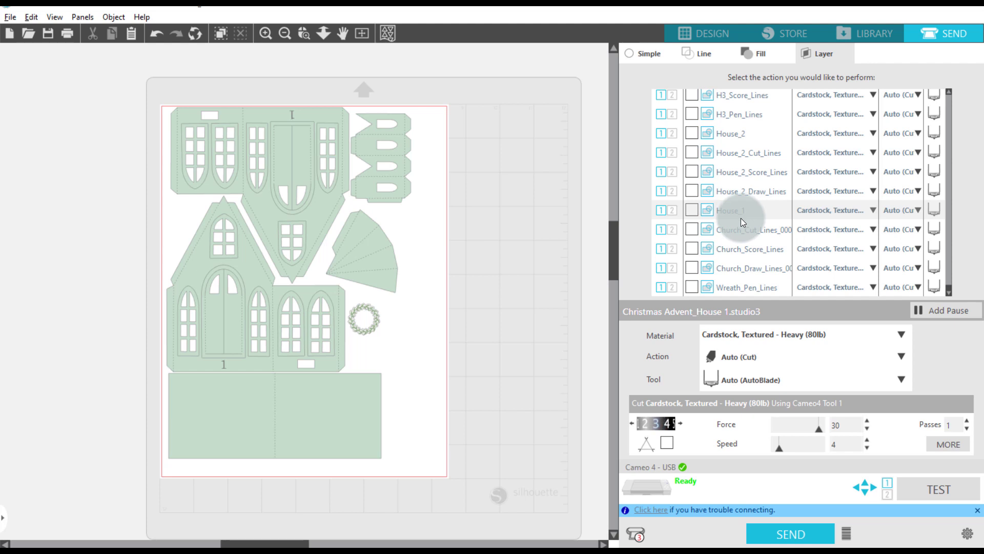
click(699, 269)
click(690, 287)
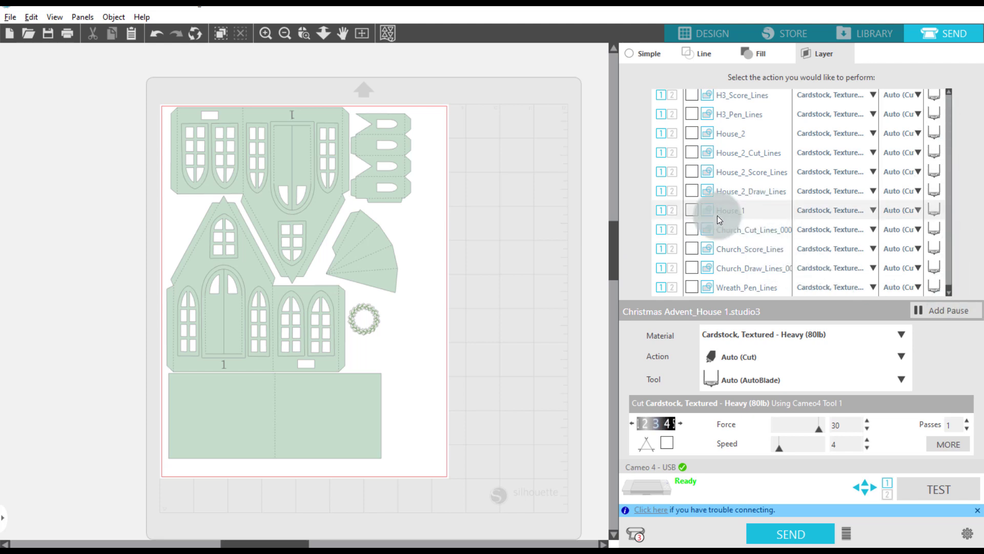
click(692, 286)
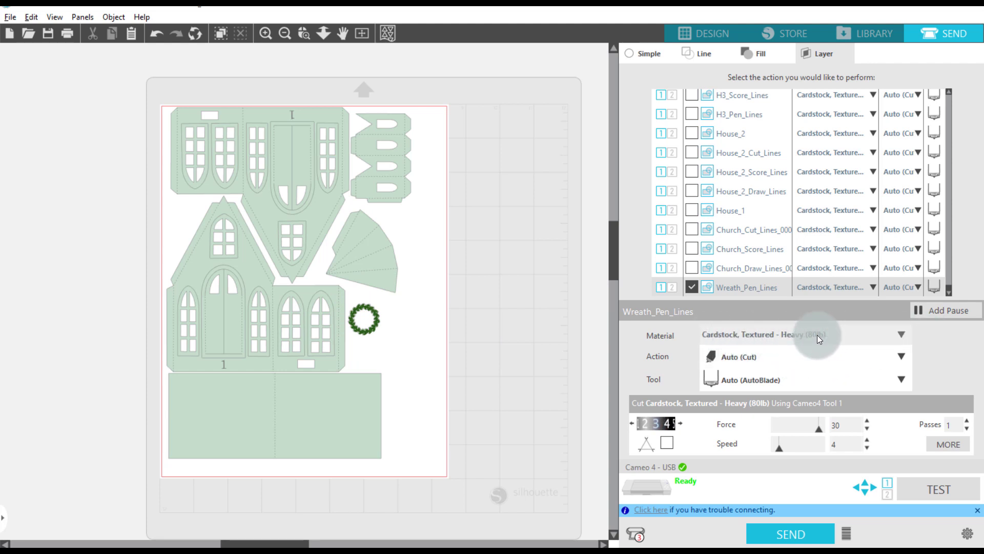
click(902, 355)
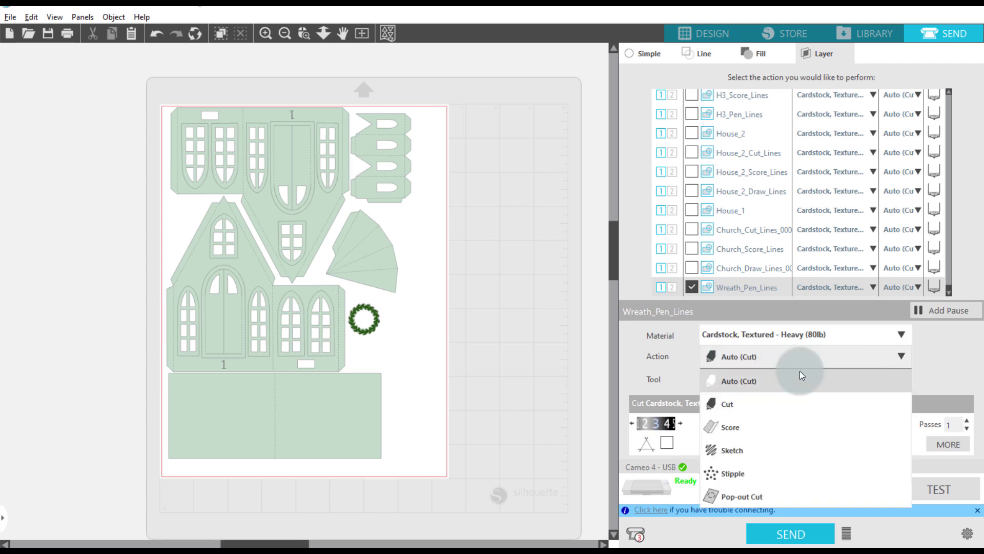
click(731, 450)
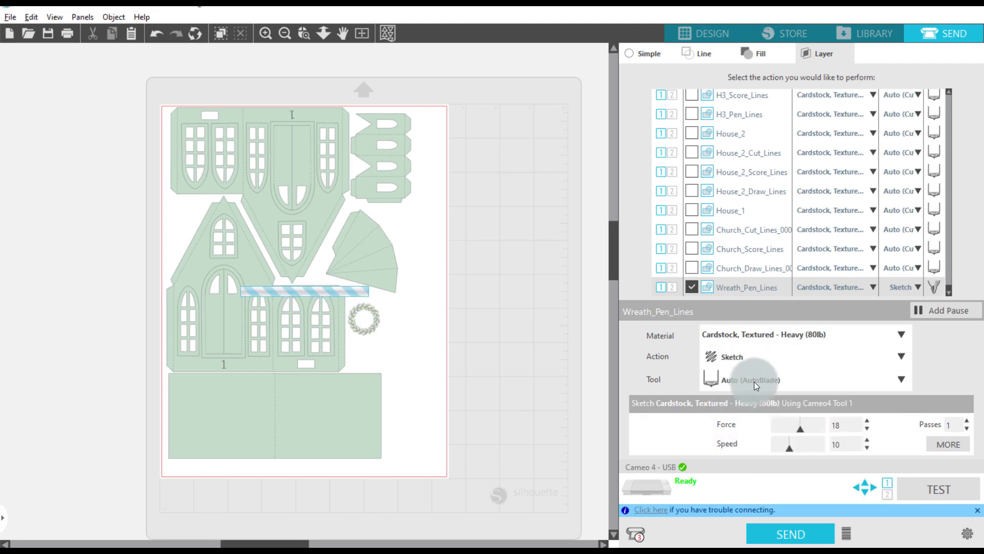
click(898, 378)
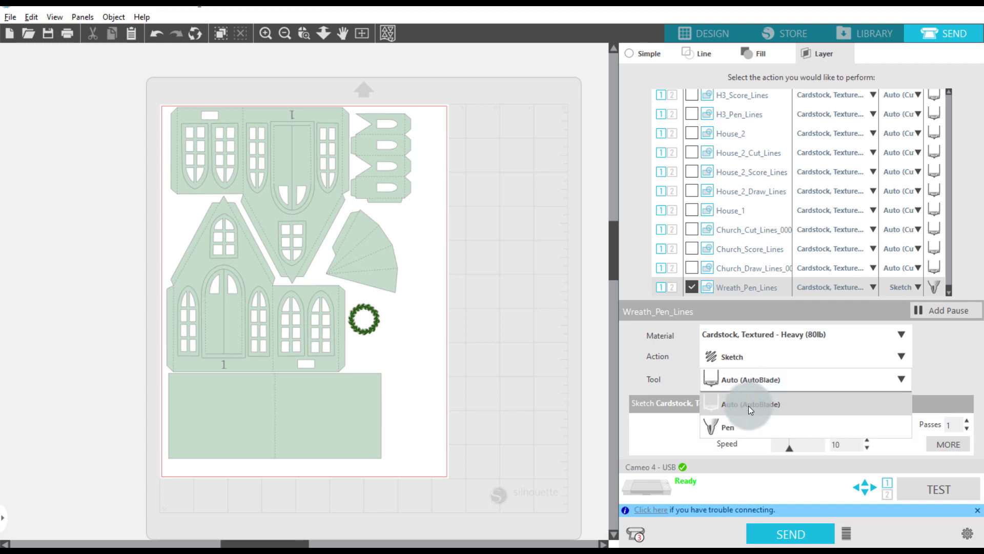
click(720, 426)
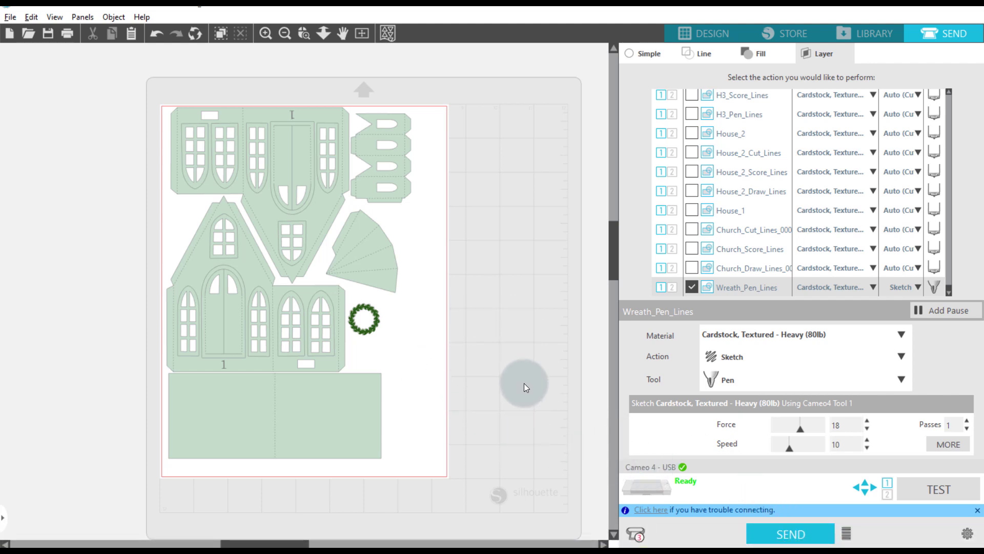
click(788, 532)
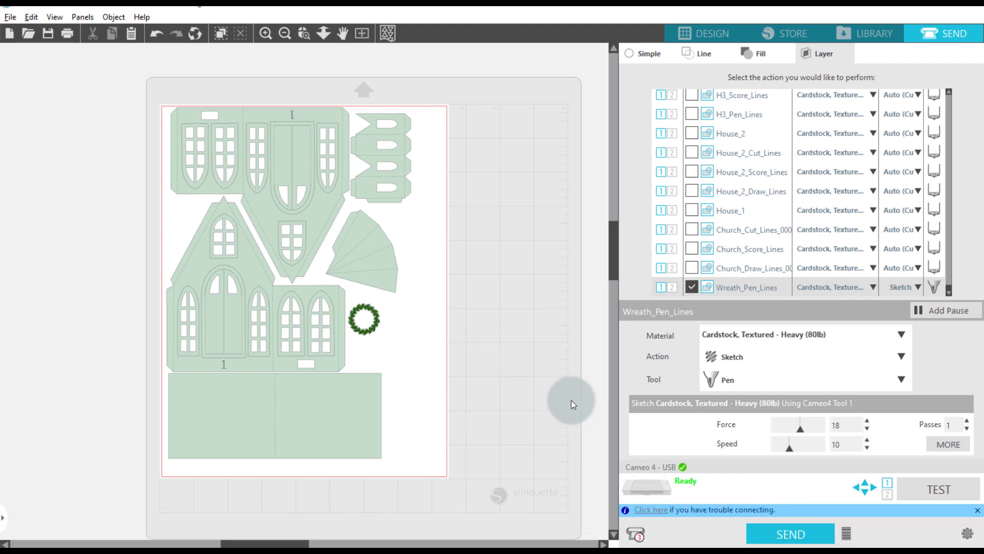
Step: Include the Church_Draw_Lines layer in place of Wreath_Pen_Lines, set it to Sketch with the Pen tool, and exclude it again
click(691, 286)
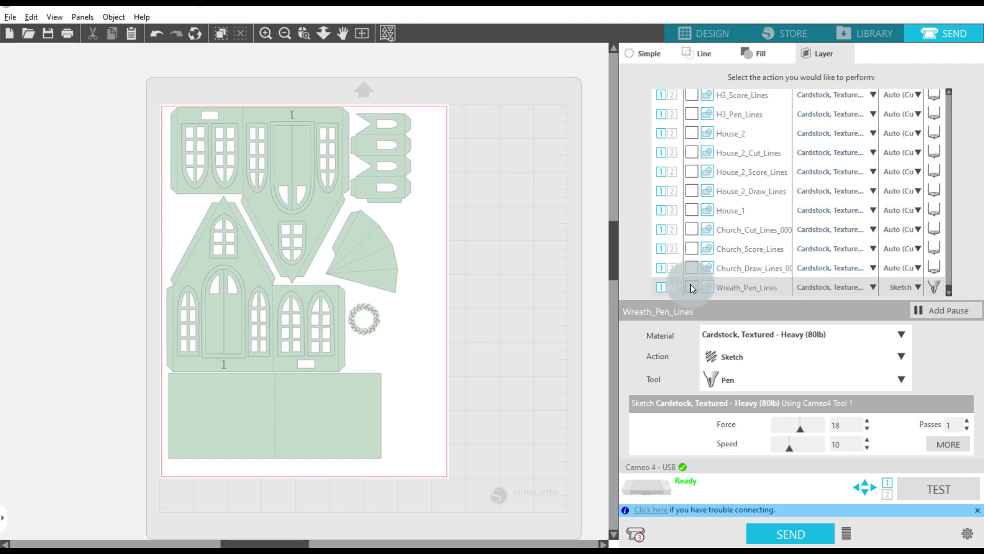
click(692, 267)
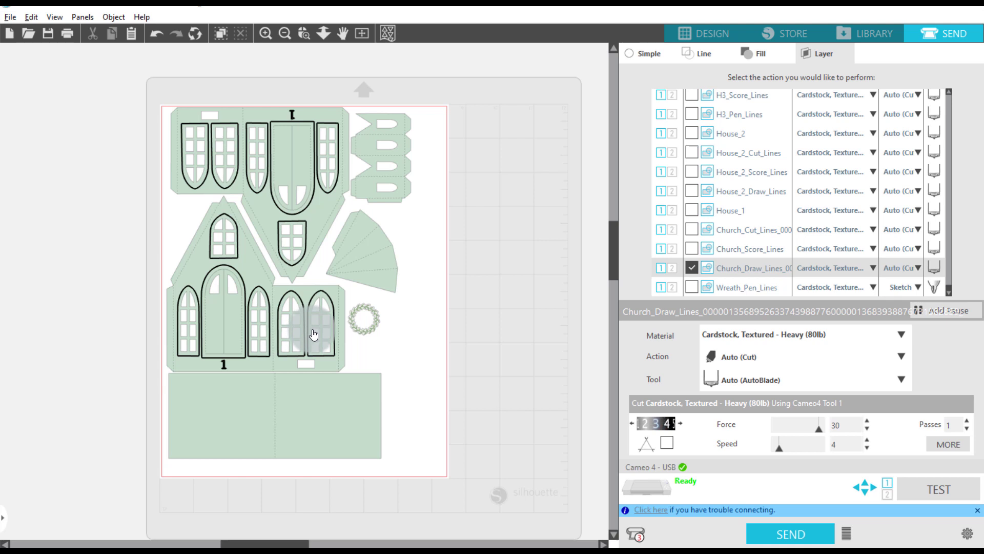
click(693, 268)
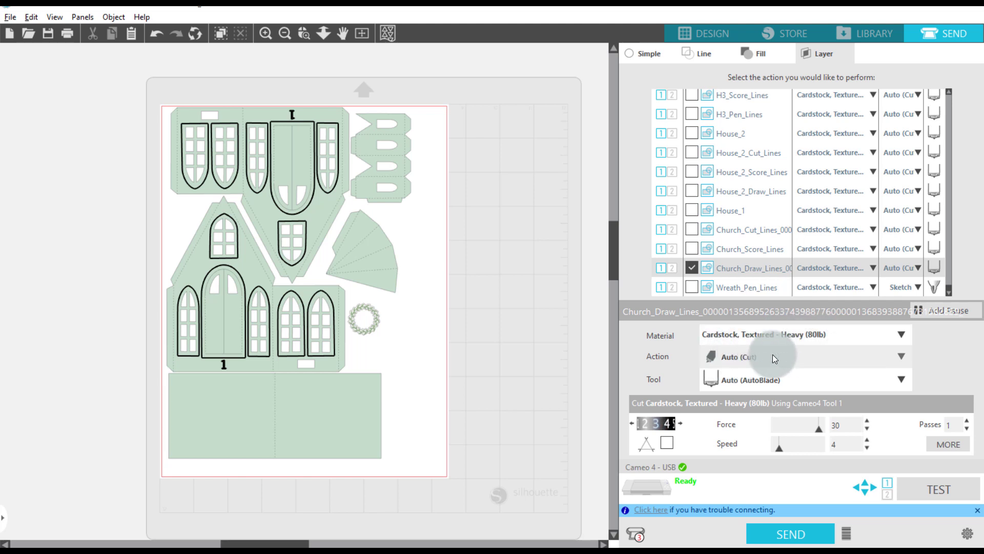
click(902, 357)
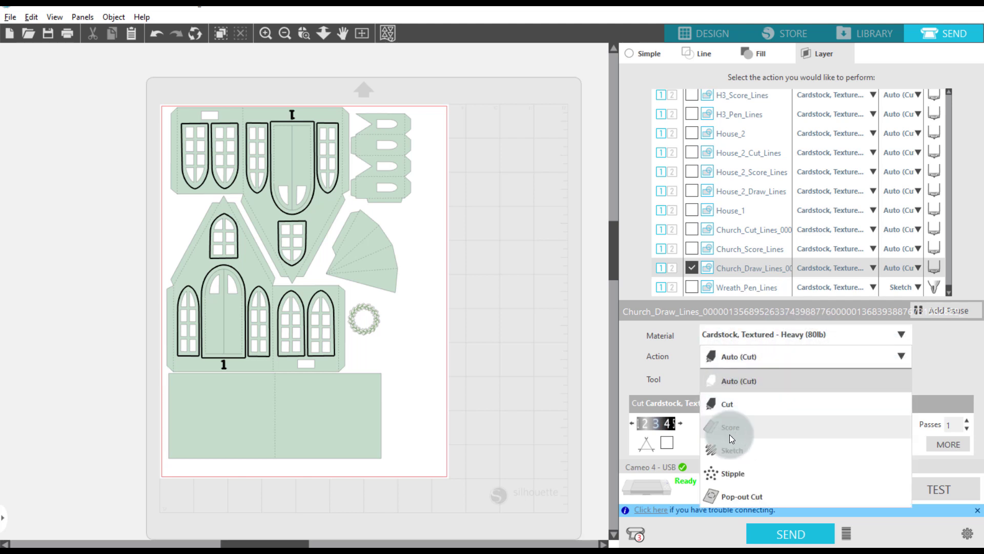
click(731, 451)
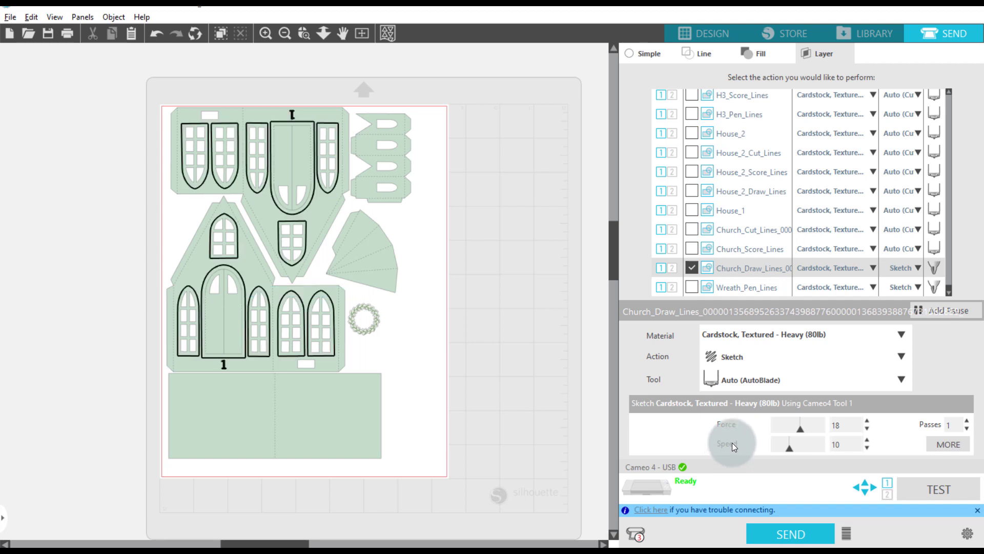
click(904, 378)
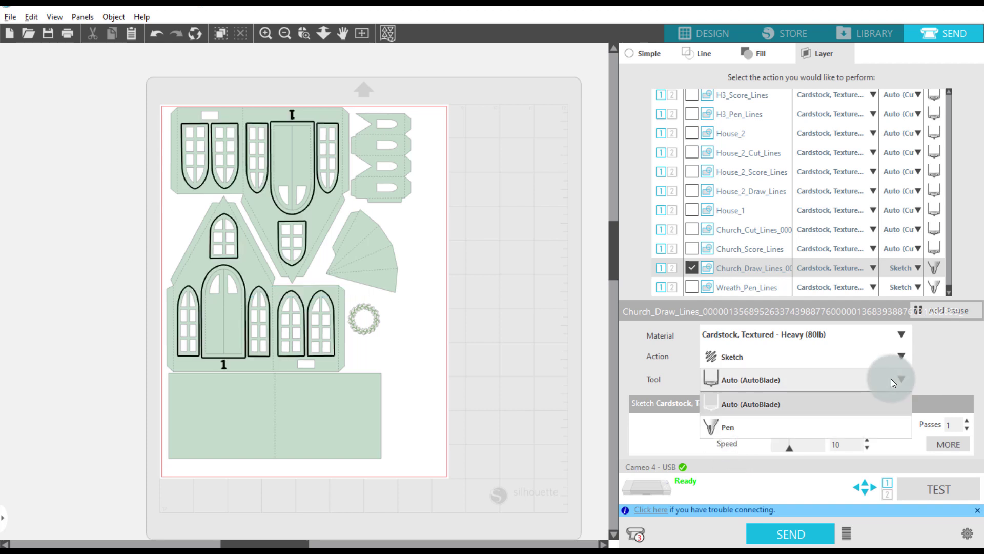
click(737, 425)
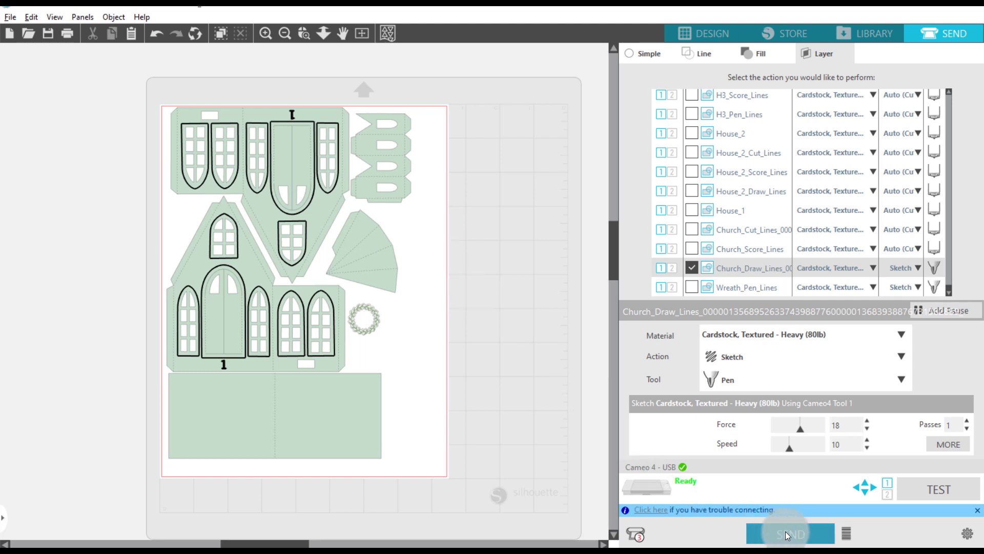
click(692, 267)
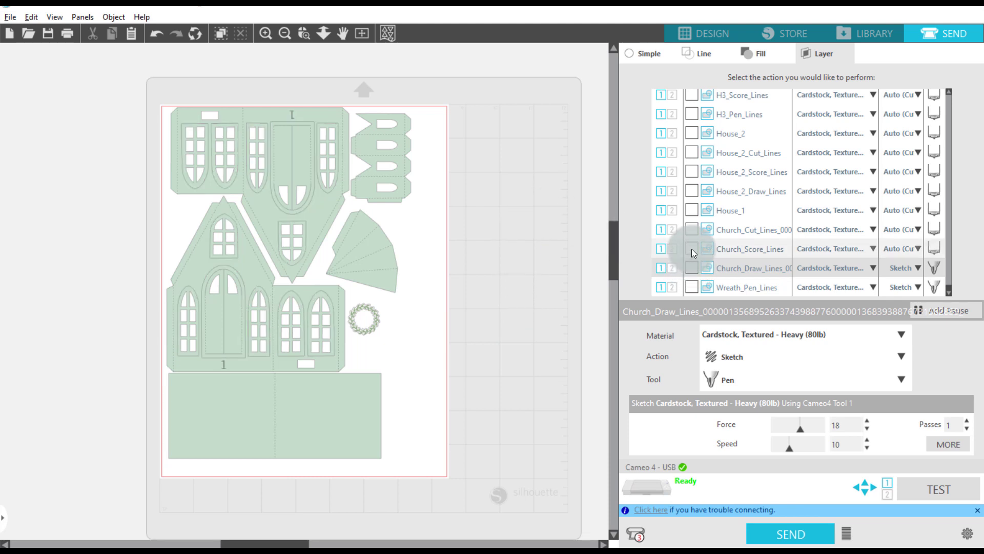
Step: Send only the Church_Score_Lines layer with its action set to Score
click(691, 248)
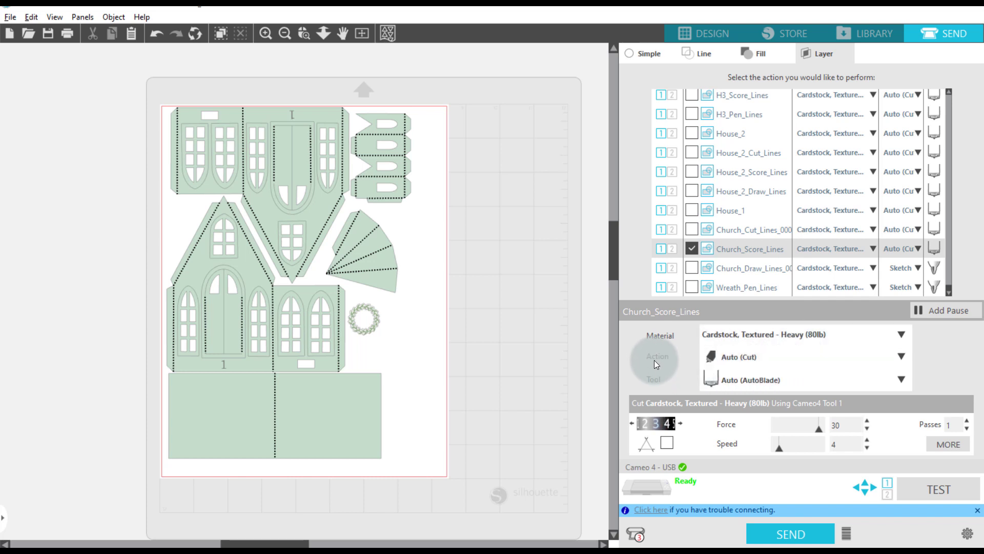
click(900, 358)
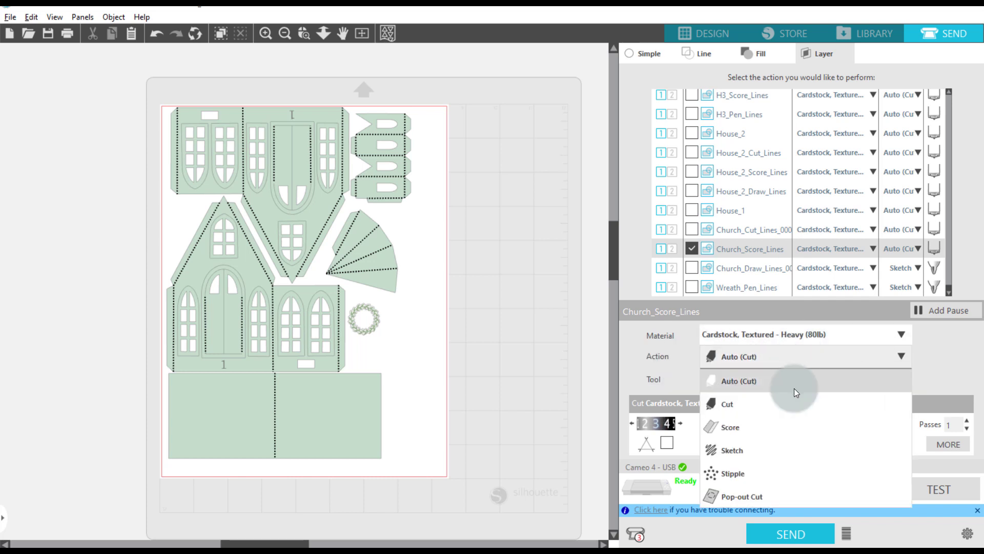
click(728, 428)
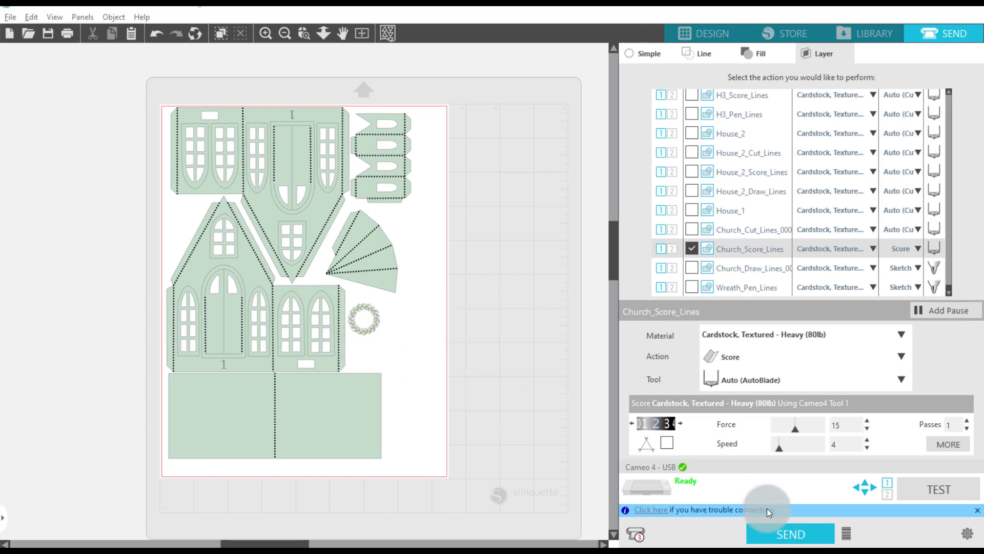
click(785, 539)
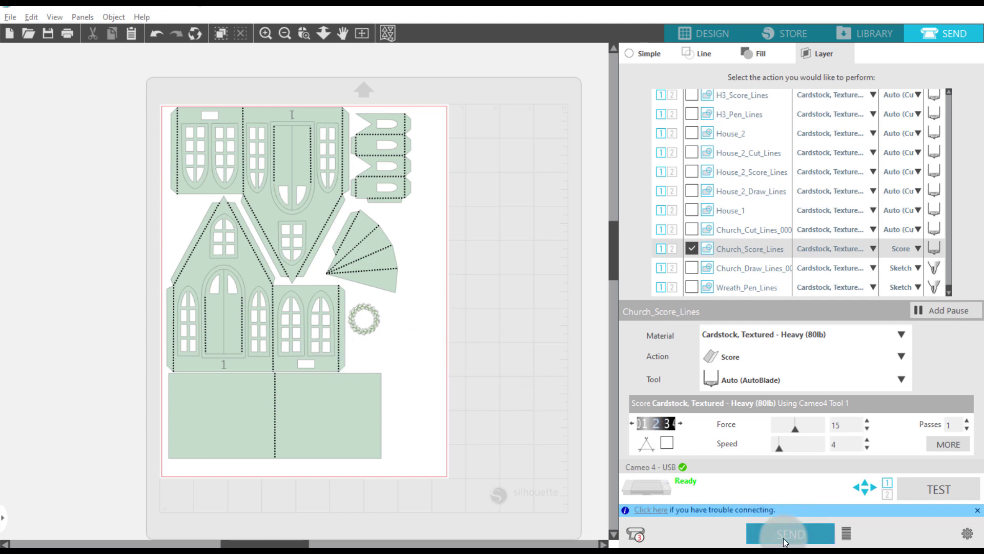
Step: Include Church_Cut_Lines in place of Church_Score_Lines, set its blade depth to 5 and force to 33, and send it
click(692, 249)
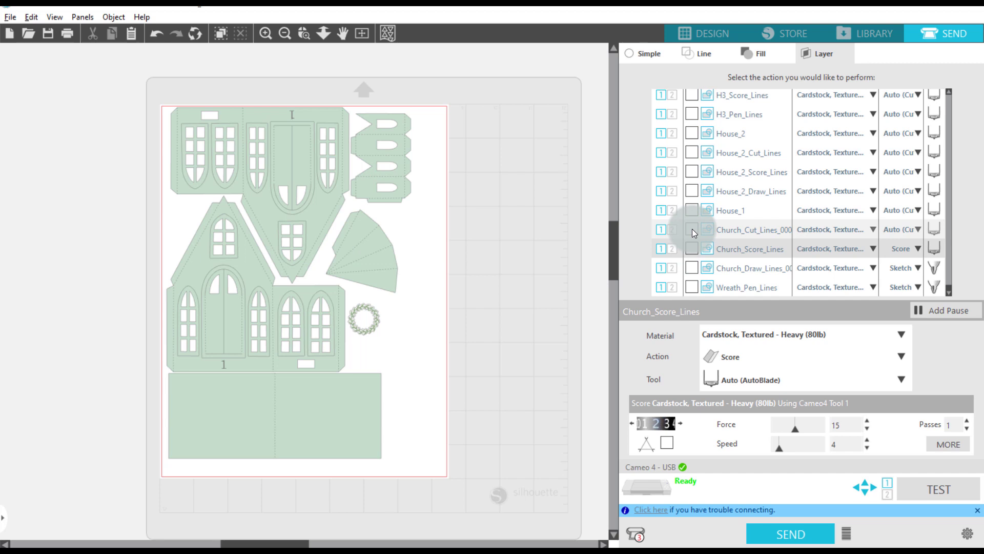
click(692, 228)
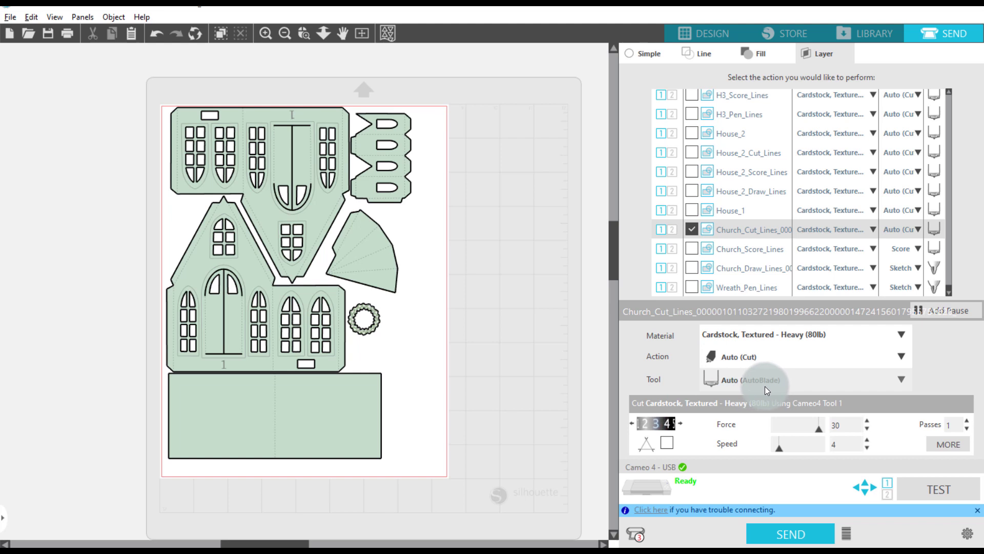
click(680, 424)
click(679, 424)
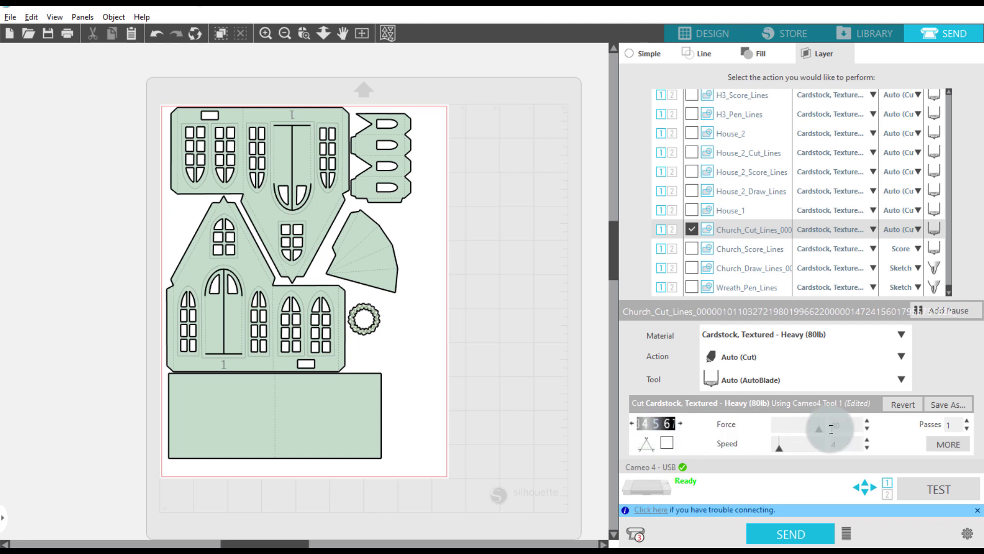
click(866, 420)
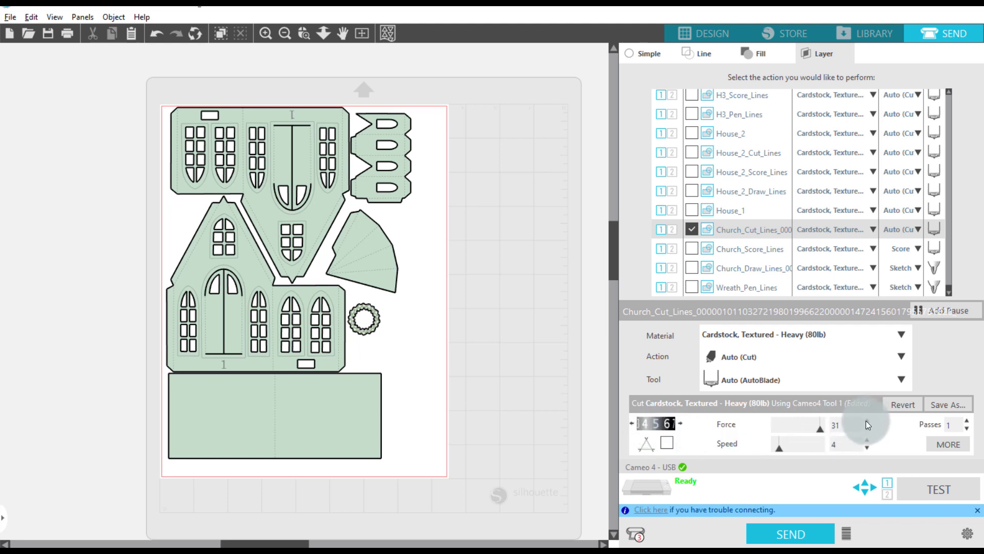
click(866, 420)
click(866, 420)
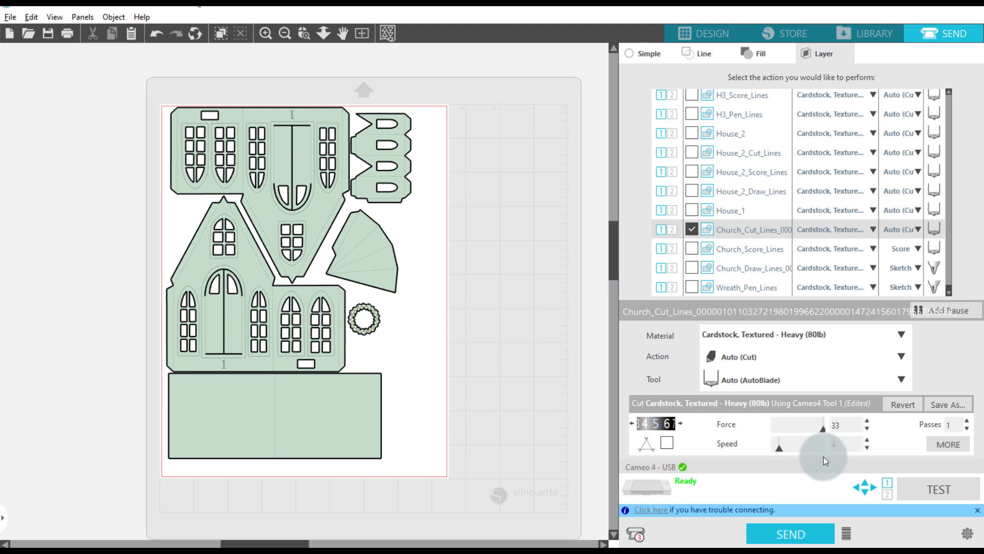
click(783, 540)
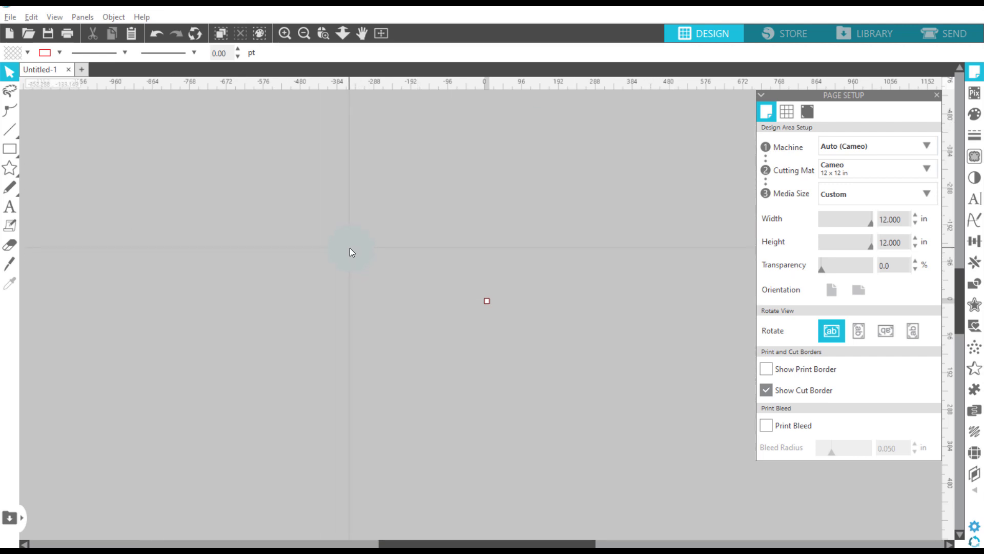
Step: Open the DXF file Christmas Advent Houses 1-24 from the Christmas 2021 folder
click(10, 17)
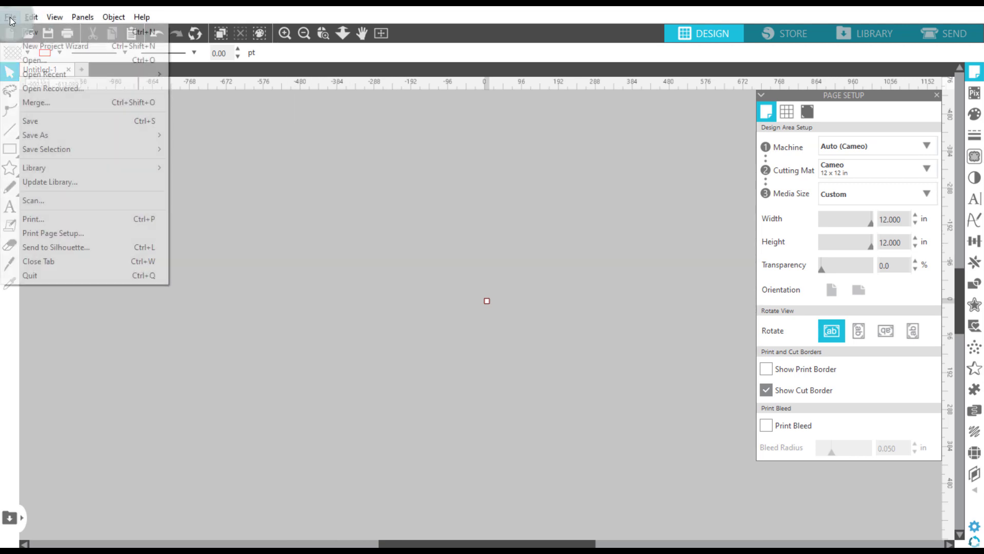
click(37, 60)
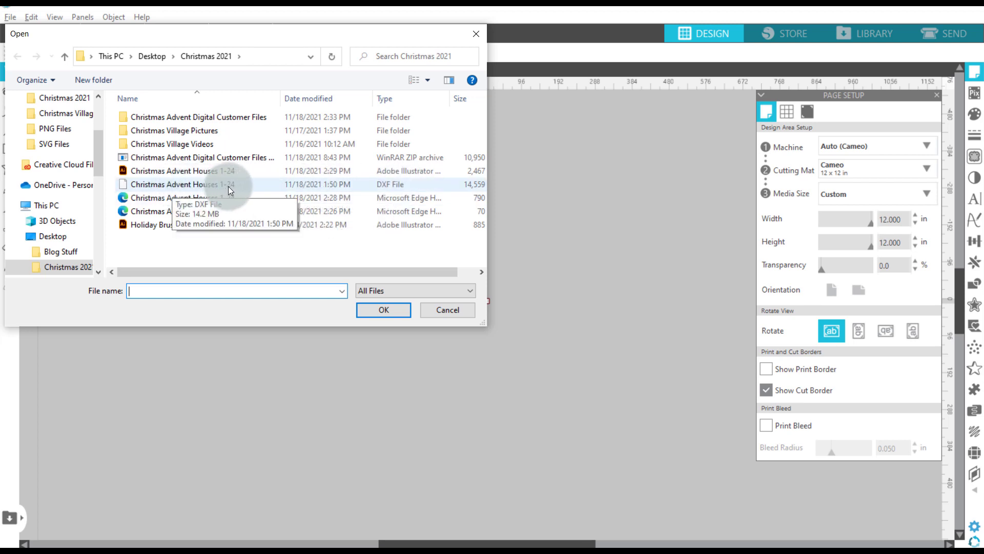
click(181, 184)
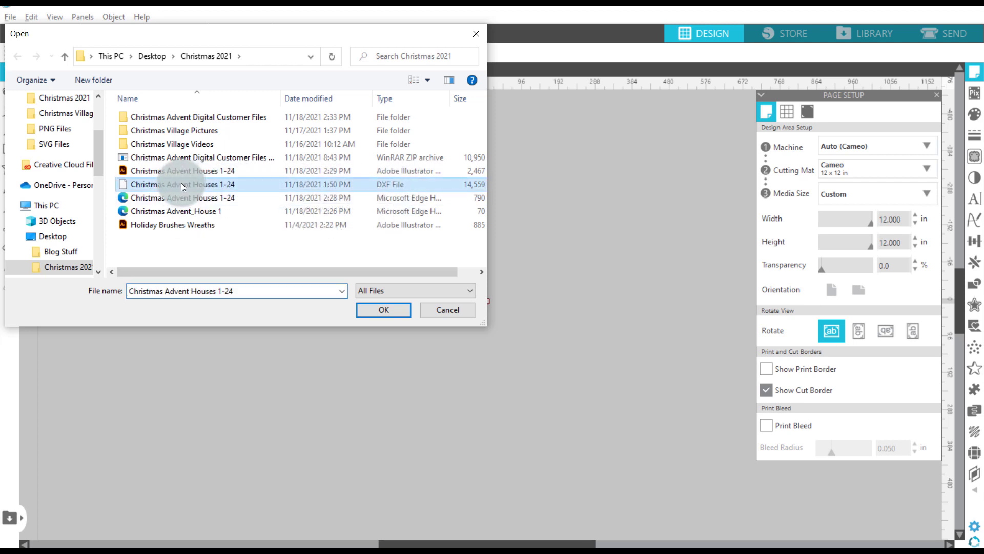
click(389, 312)
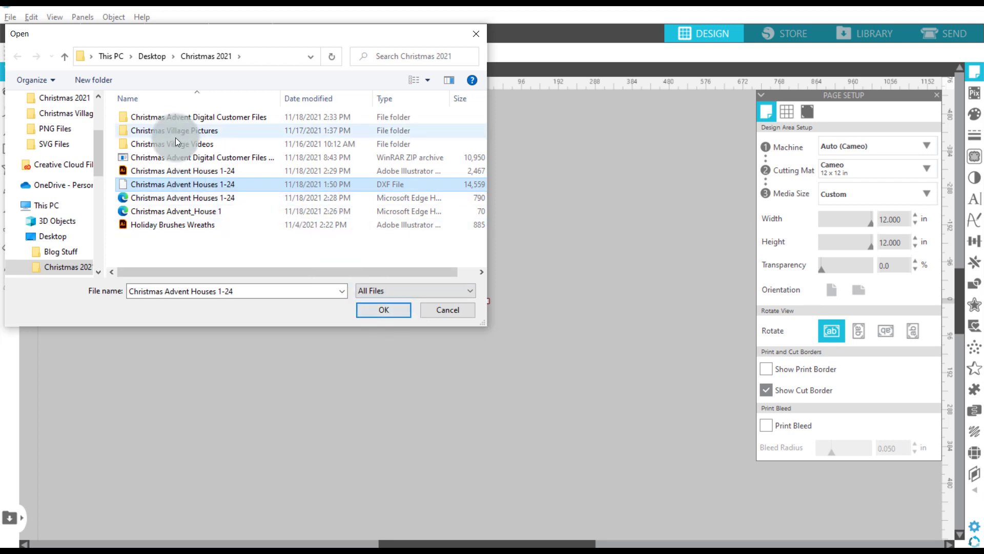
click(257, 186)
click(389, 315)
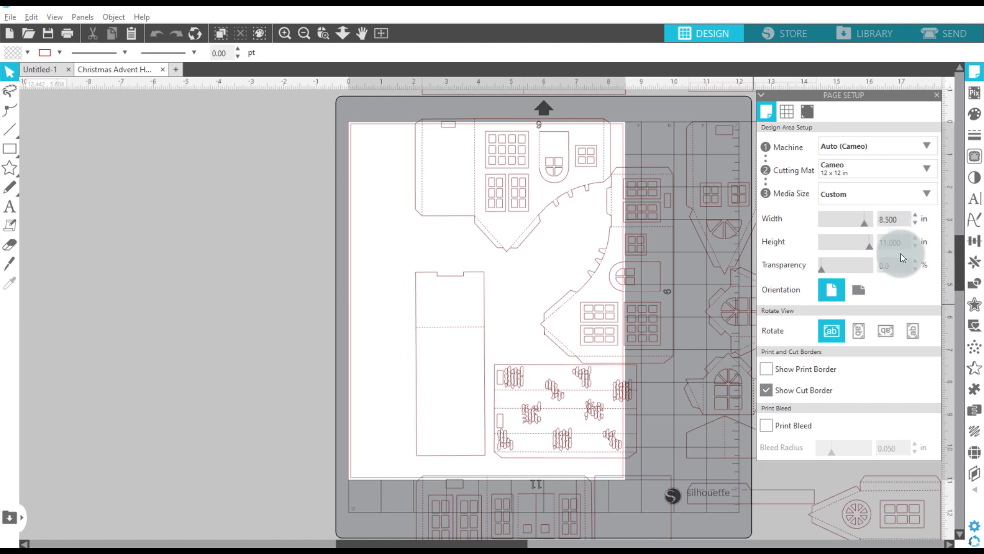
Step: Check the page width and height of the opened houses design and close its page setup
click(979, 75)
click(978, 74)
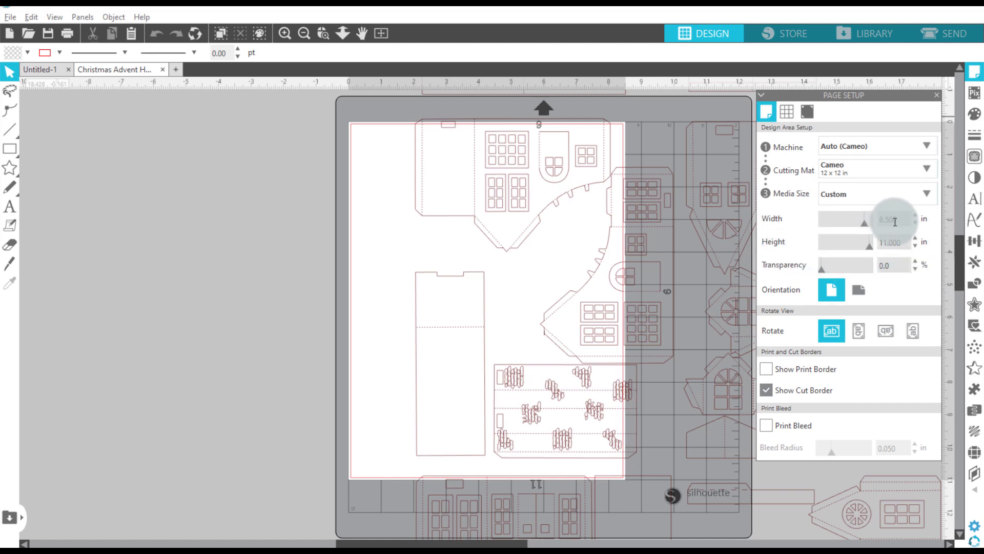
click(936, 94)
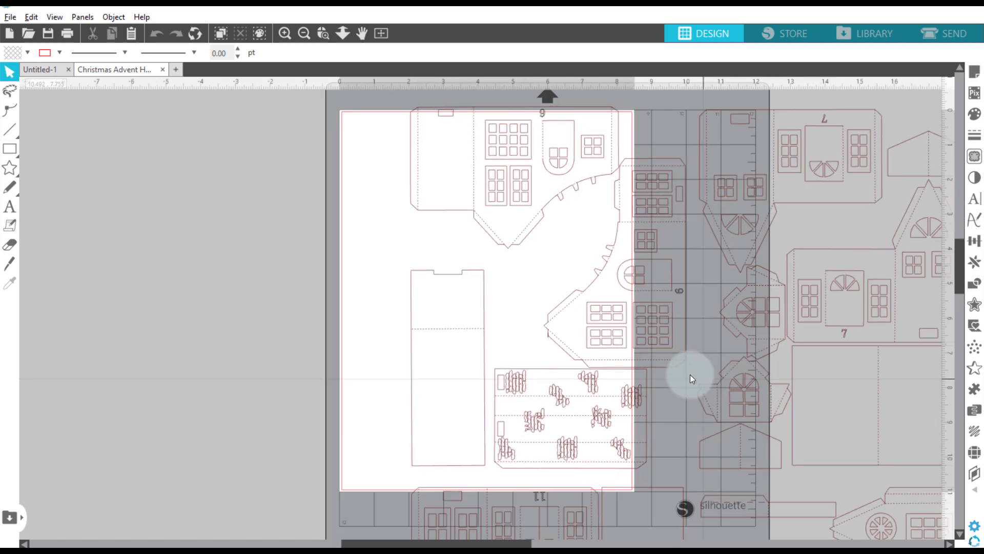
Step: Box-select all the houses across the whole layout and clear the selection again
scroll(690, 374, down, 5)
scroll(690, 374, down, 5)
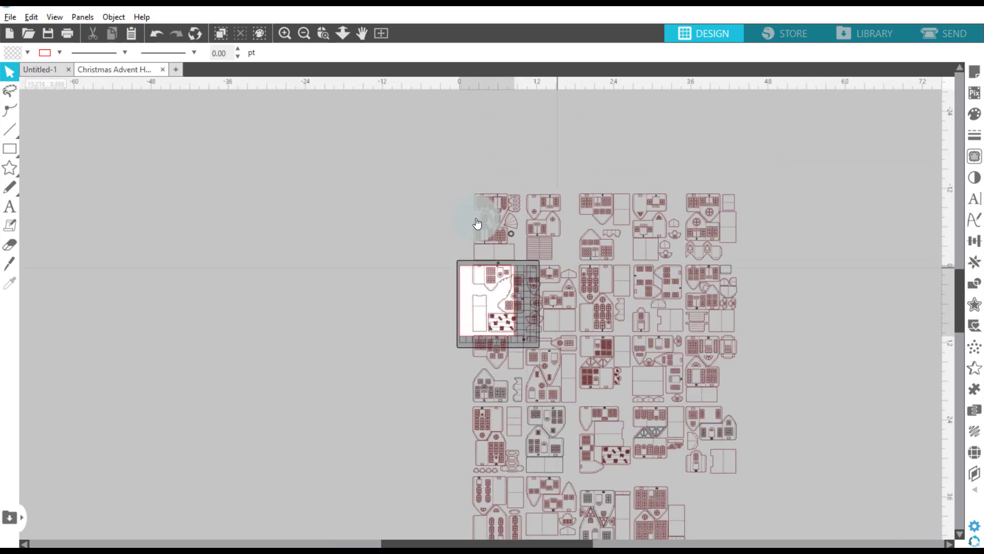
click(302, 33)
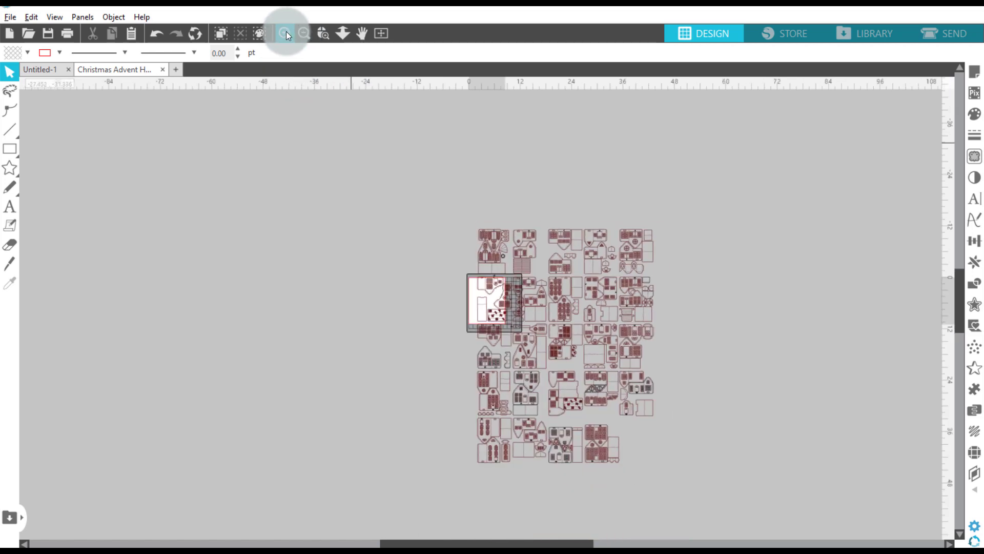
click(287, 33)
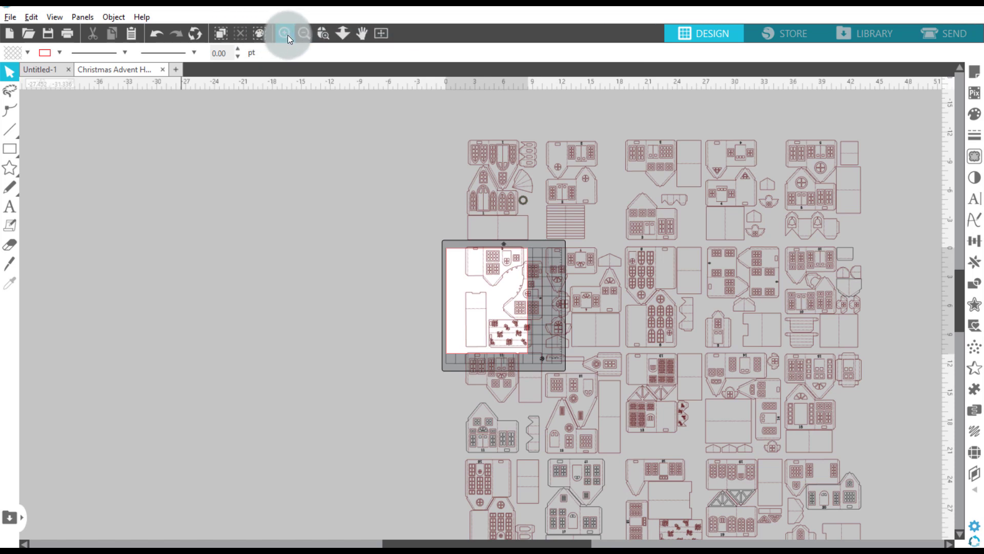
click(303, 34)
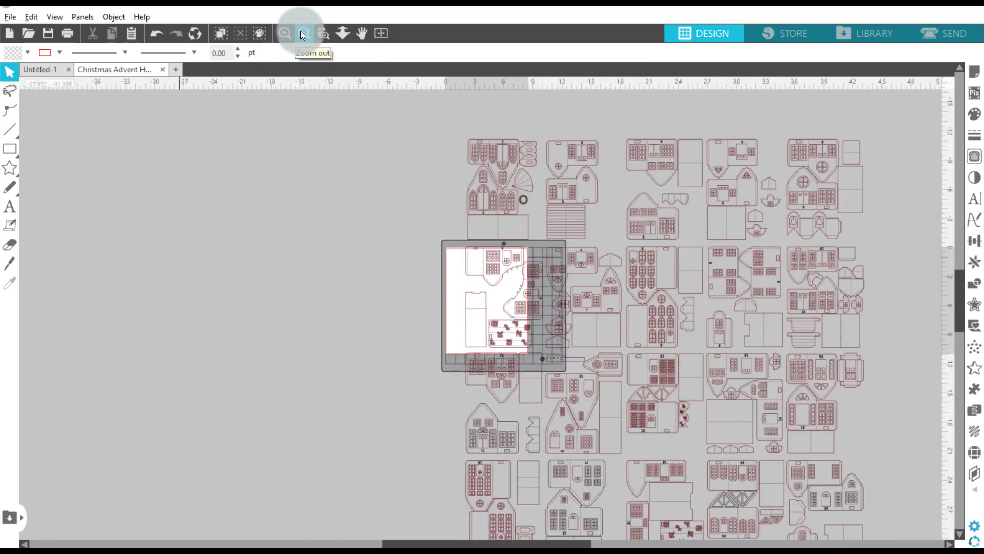
scroll(874, 282, down, 3)
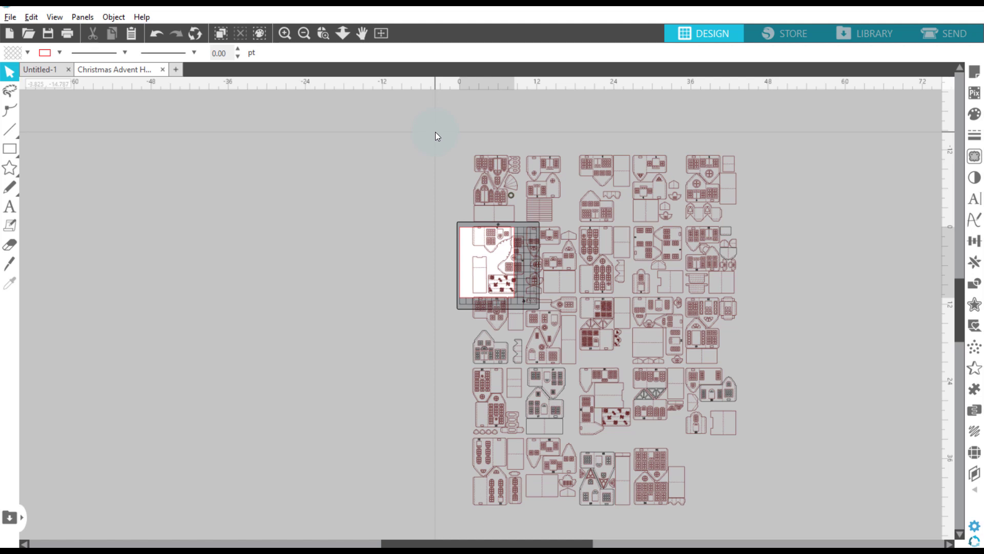
drag(435, 132, 624, 373)
drag(668, 434, 695, 482)
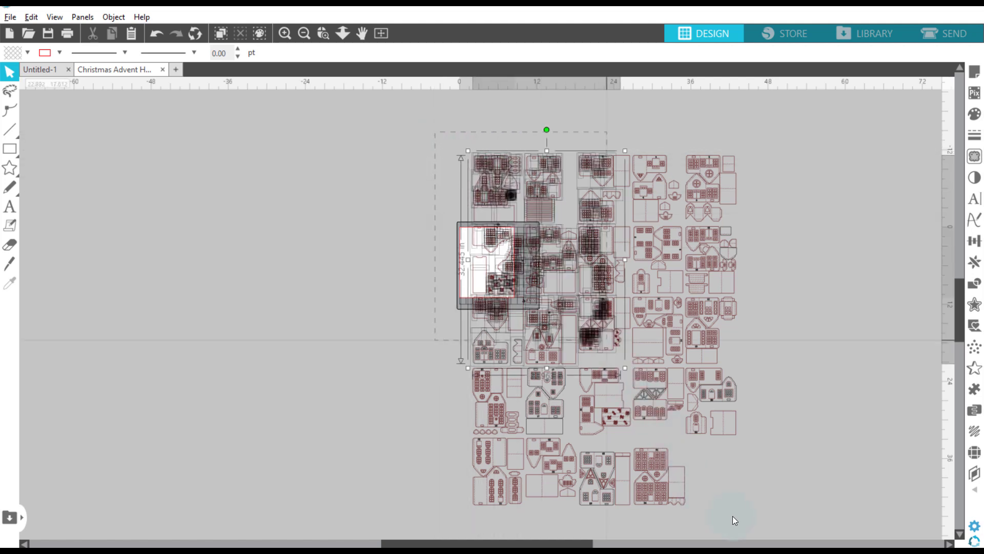
drag(733, 516, 784, 531)
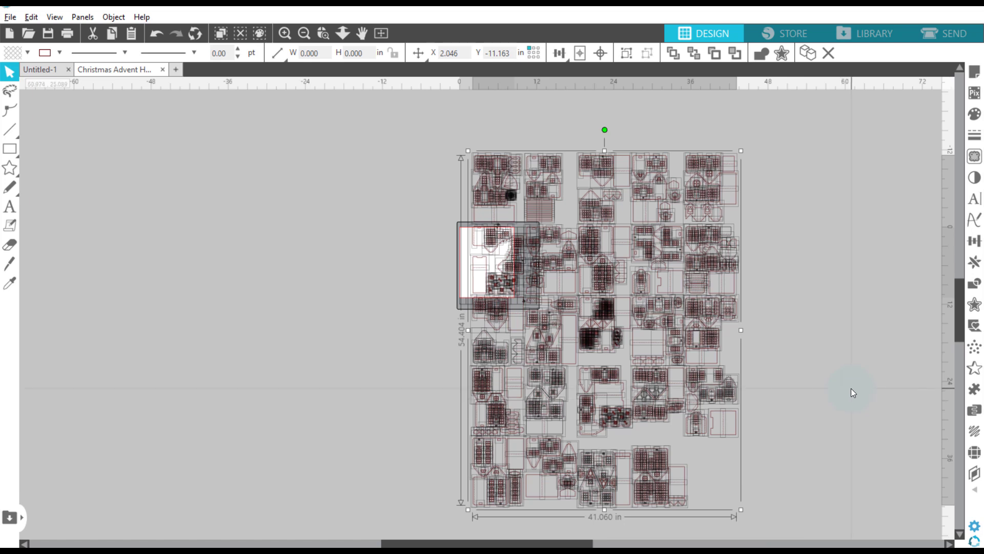
click(832, 313)
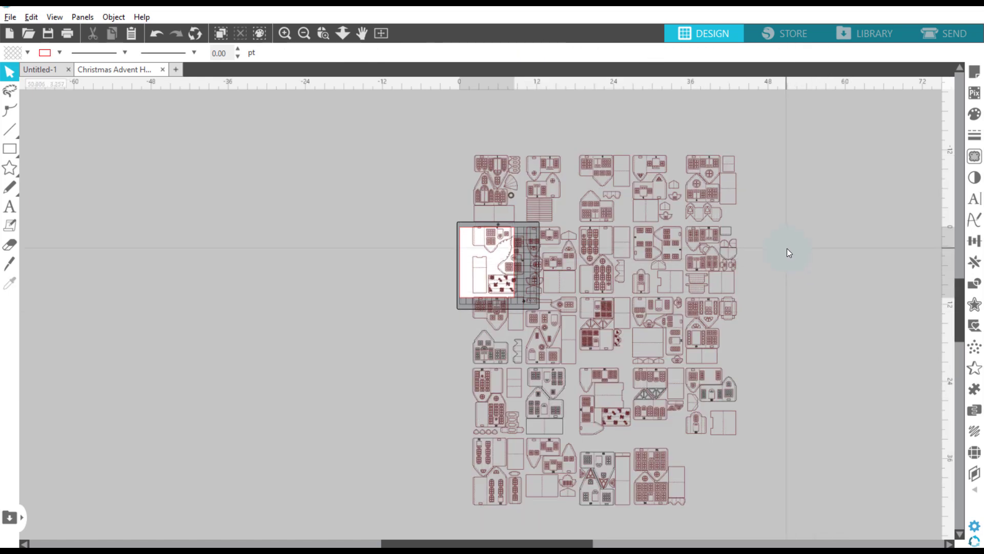
Step: Select the whole layout and move it to about X 0.55 in, Y 0.40 in, so House 1 lies within the page, and deselect it
key(ctrl+a)
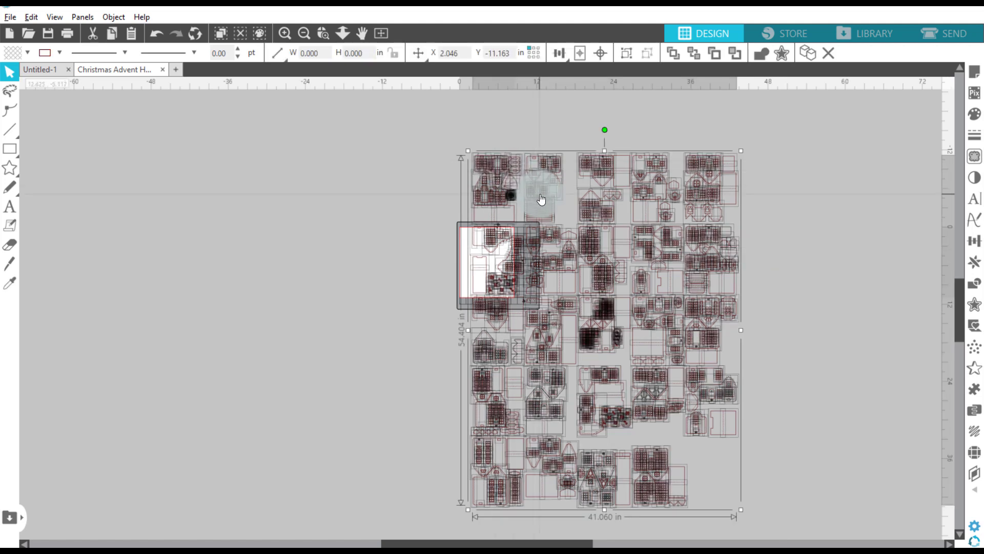
drag(542, 219, 601, 81)
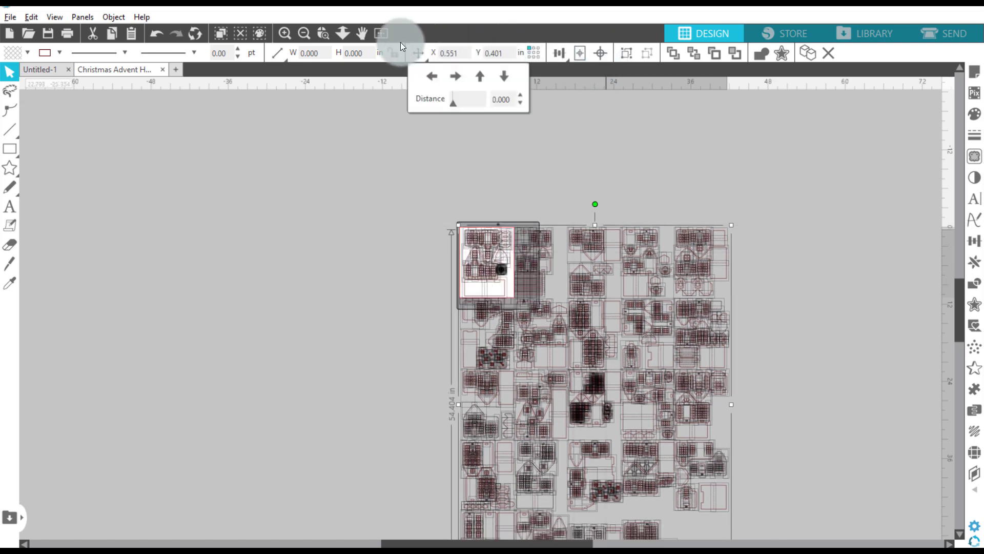
click(285, 33)
click(285, 33)
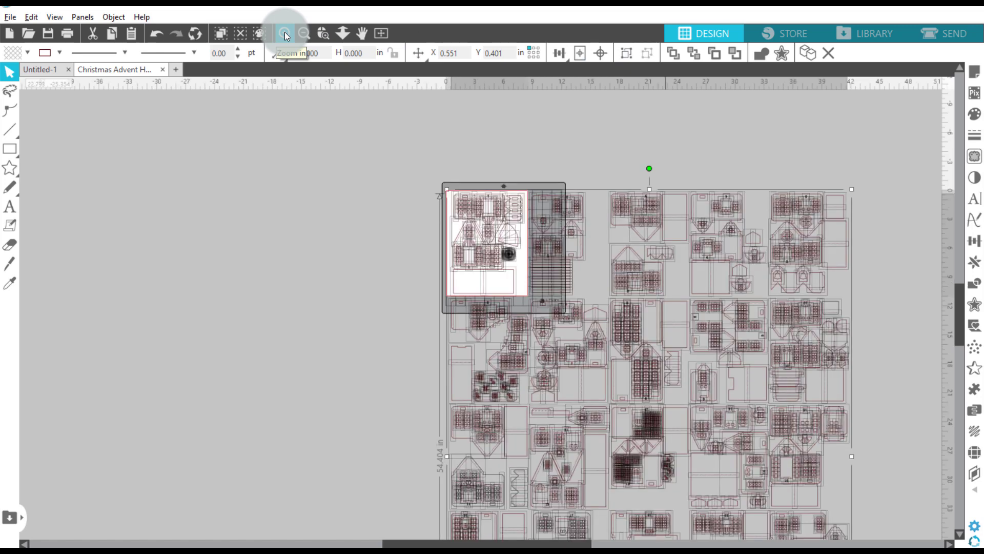
click(285, 33)
click(285, 33)
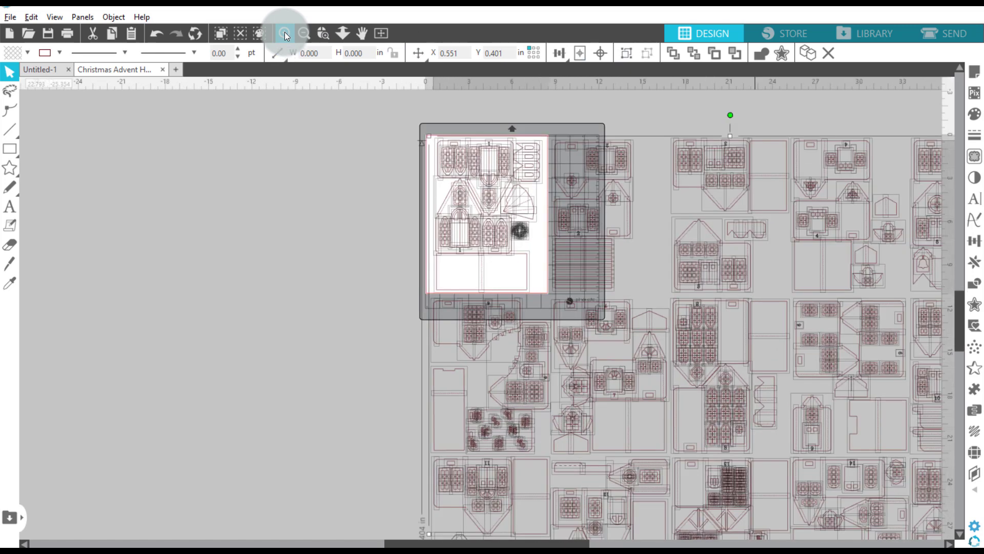
click(285, 33)
click(285, 33)
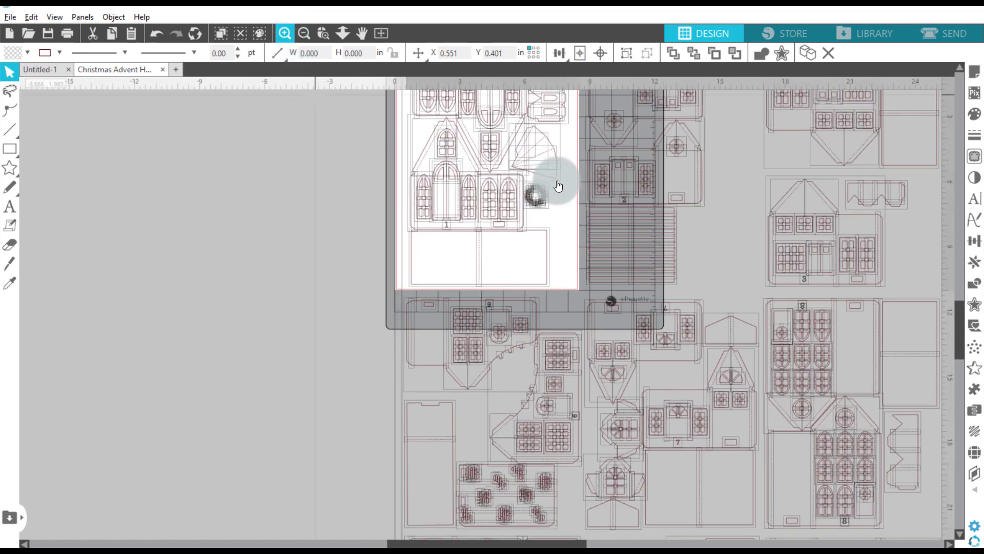
scroll(557, 180, up, 1)
scroll(557, 181, up, 3)
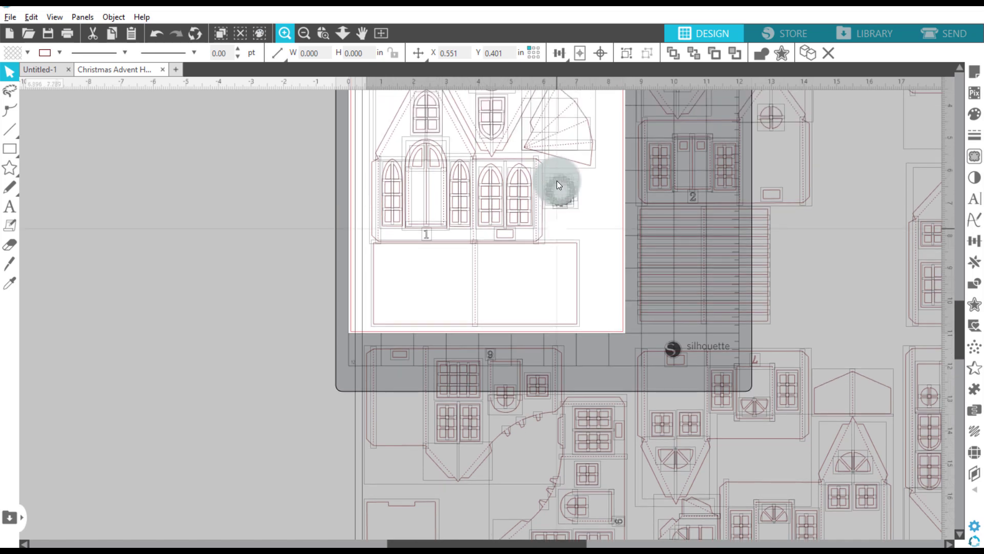
scroll(557, 180, up, 2)
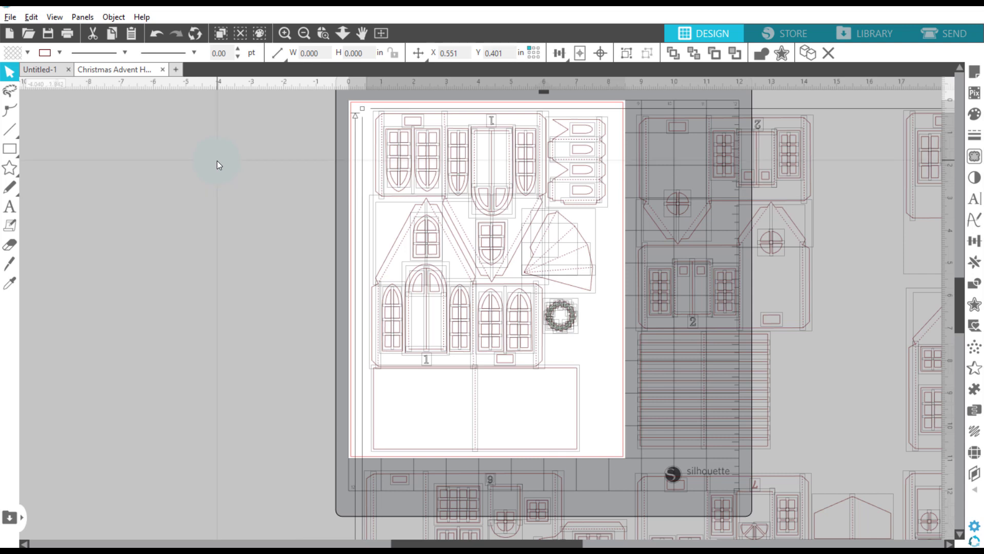
click(218, 164)
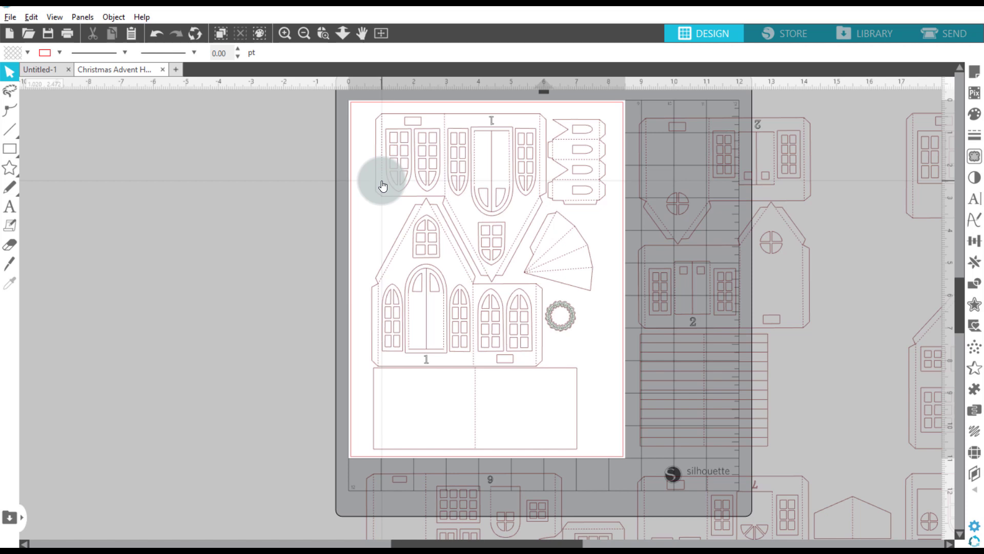
click(286, 33)
scroll(455, 208, up, 2)
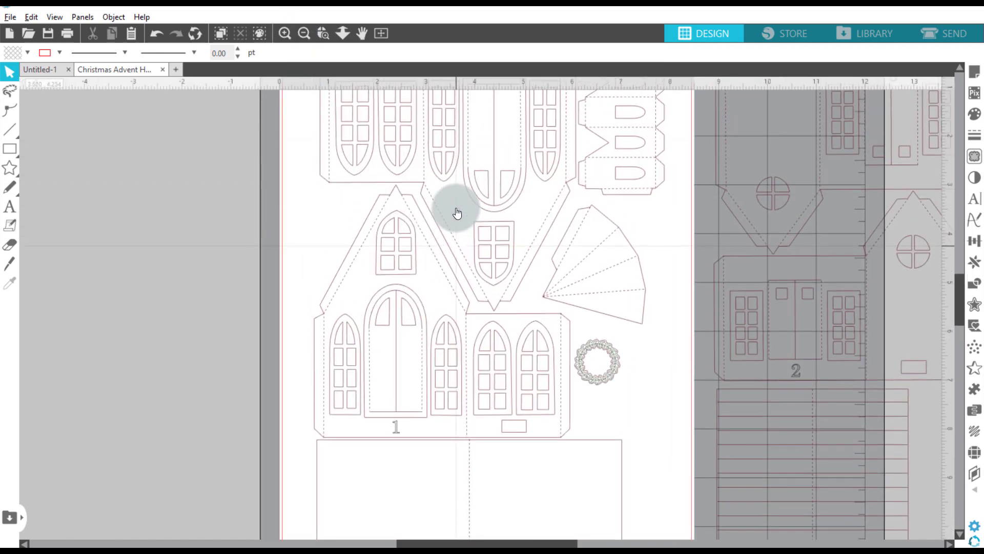
scroll(456, 208, up, 3)
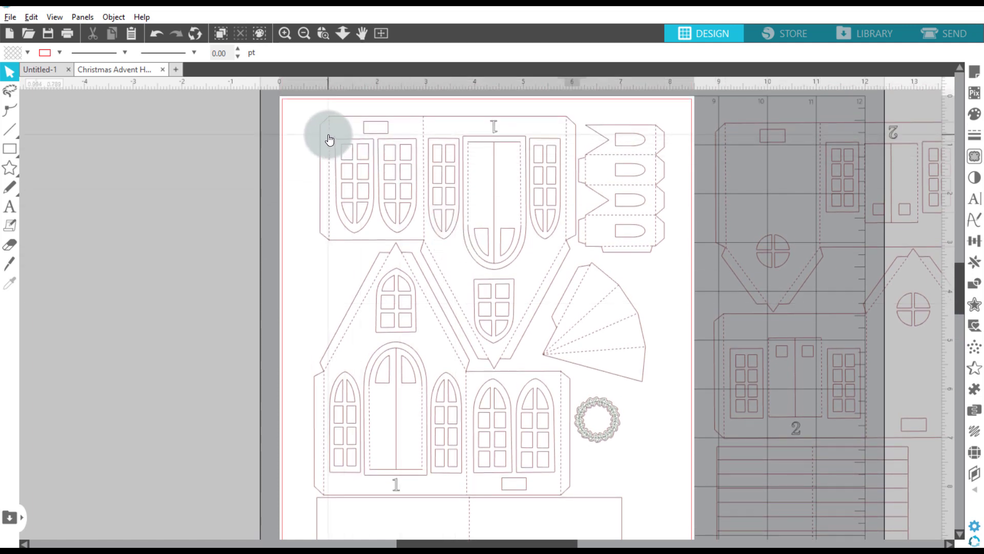
Step: Select all dashed score lines on House 1's walls, doors, tabbed strip, fan-shaped piece and large rectangle, and group them
click(329, 140)
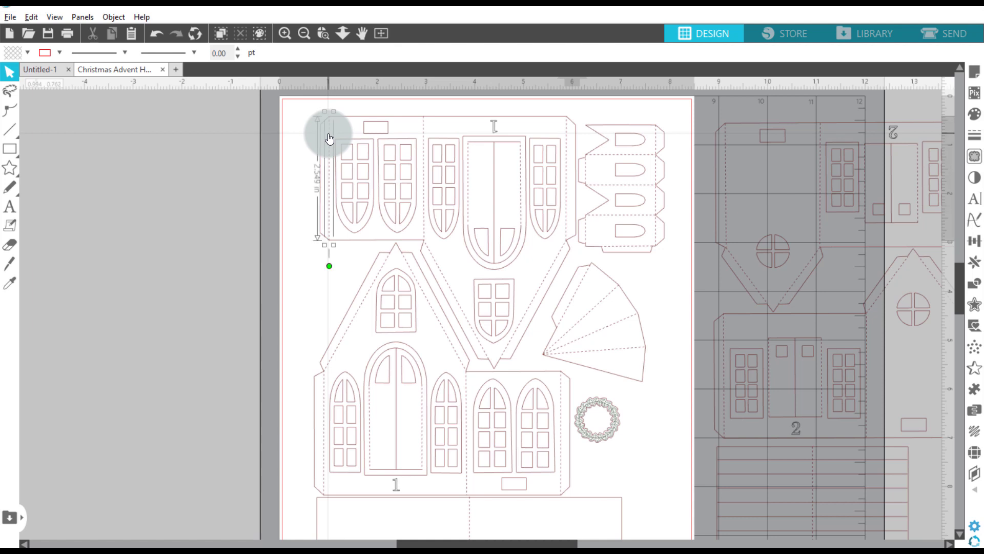
shift+click(424, 137)
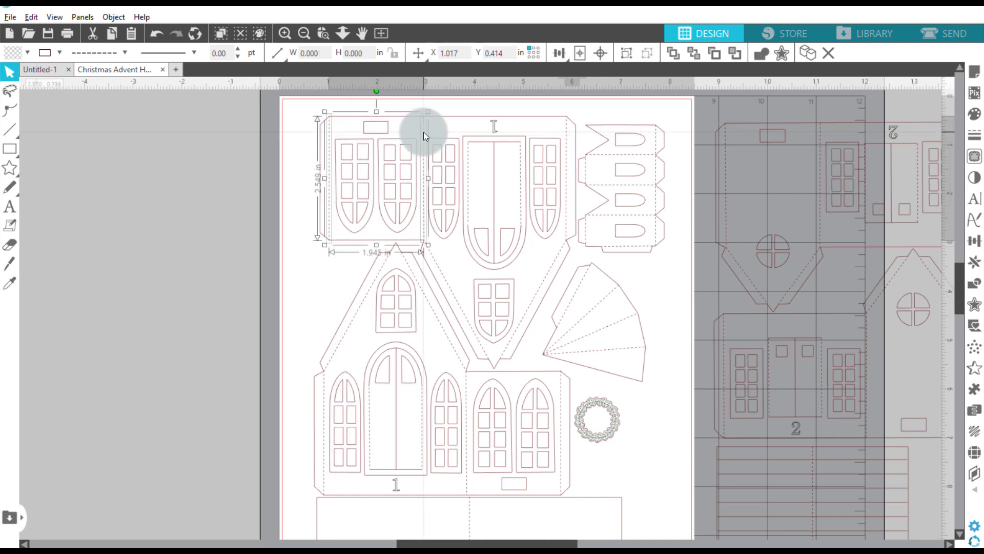
shift+click(470, 178)
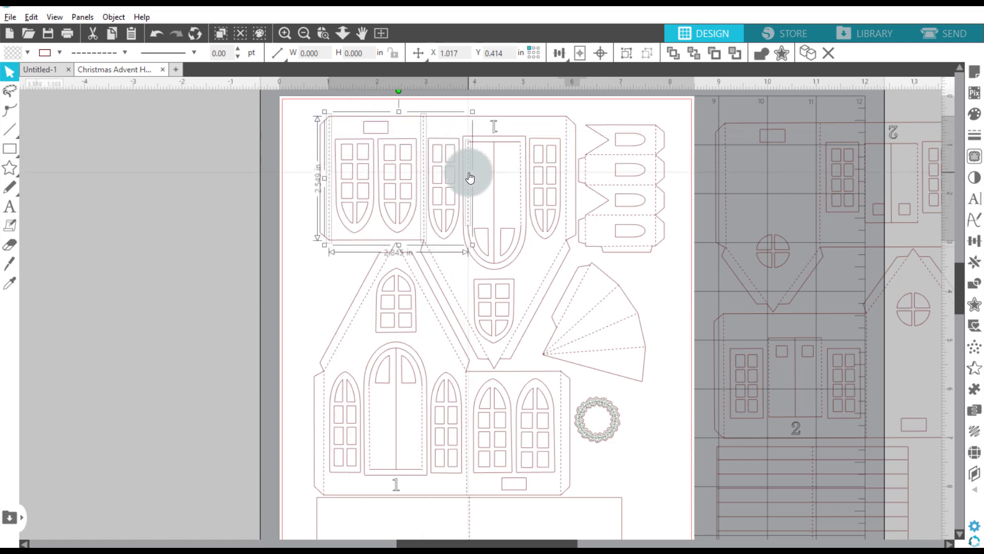
shift+click(522, 180)
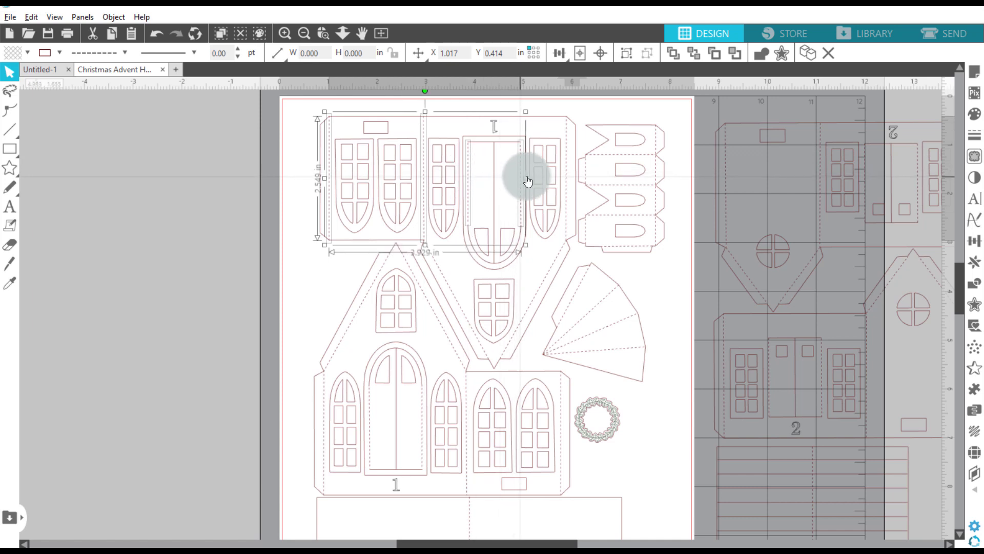
shift+click(567, 165)
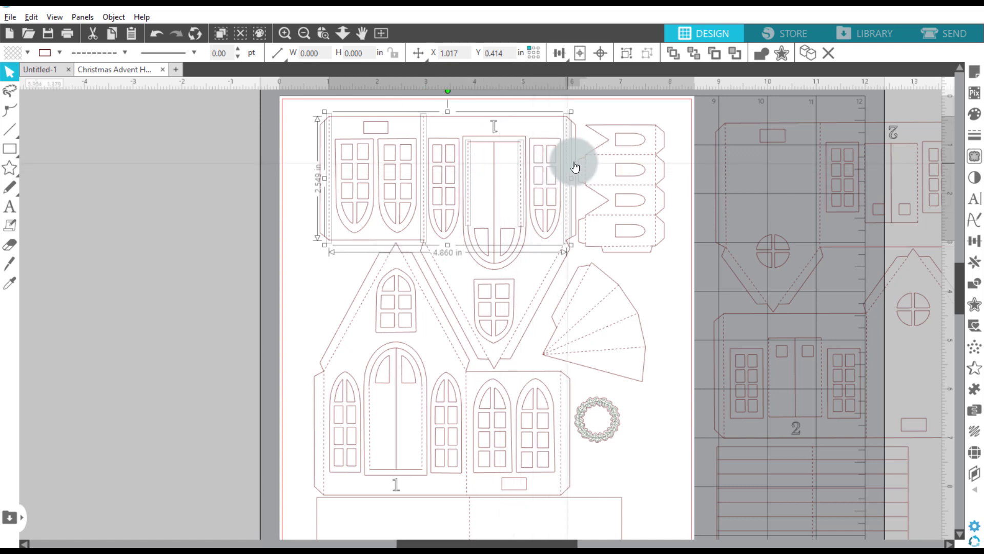
shift+click(657, 147)
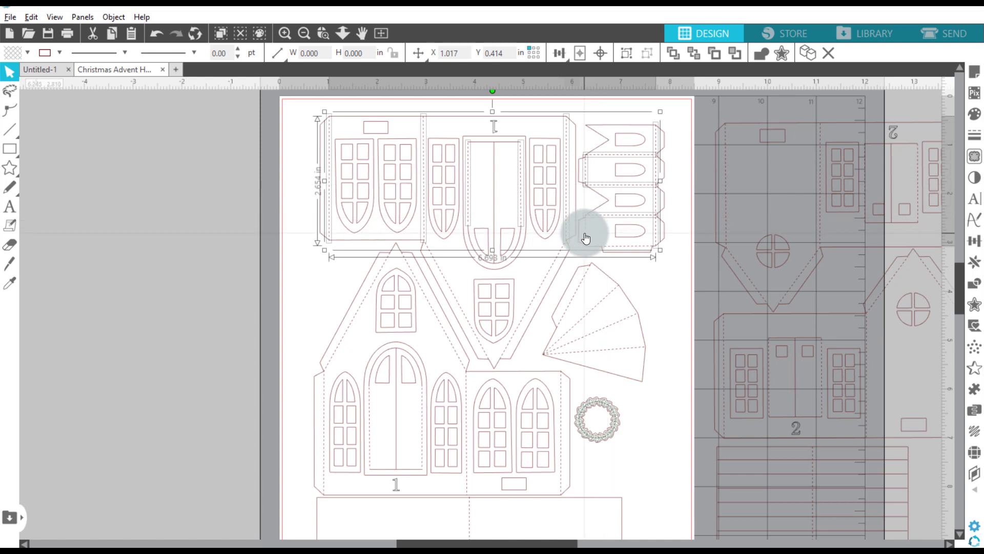
shift+click(626, 248)
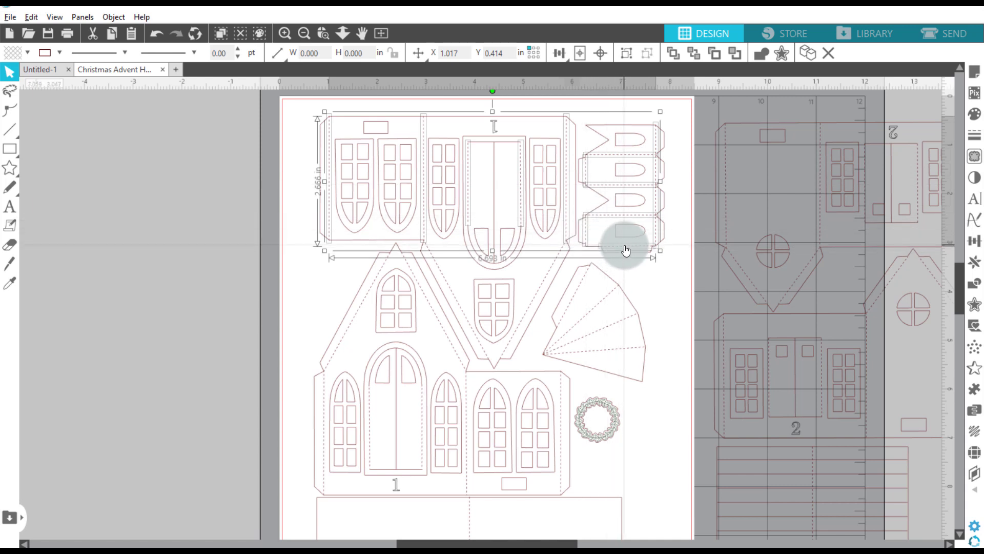
shift+click(376, 286)
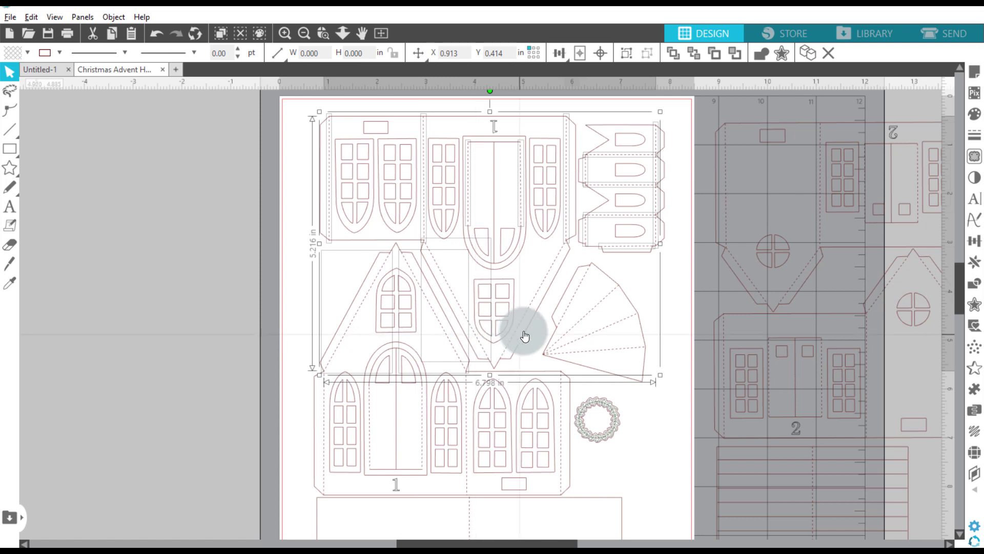
shift+click(564, 433)
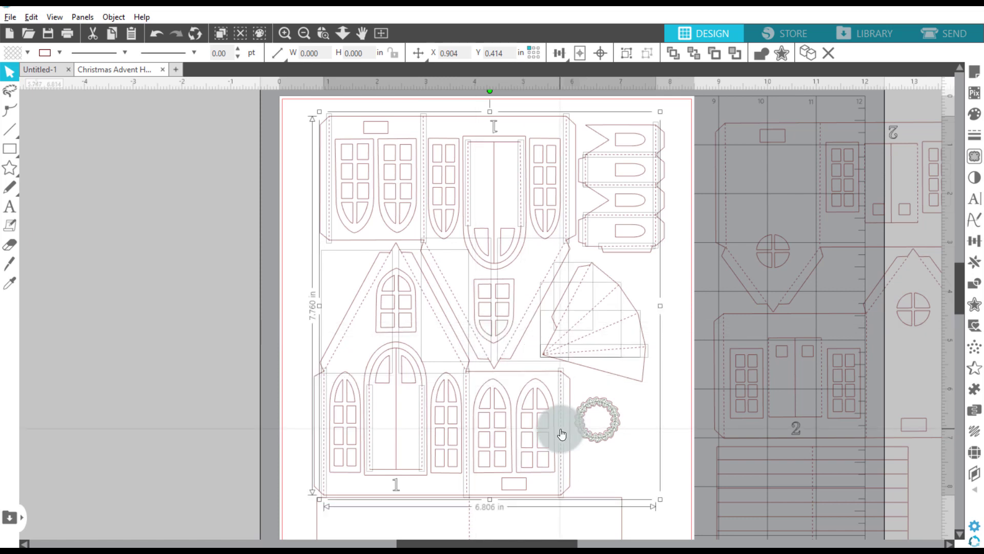
shift+click(469, 523)
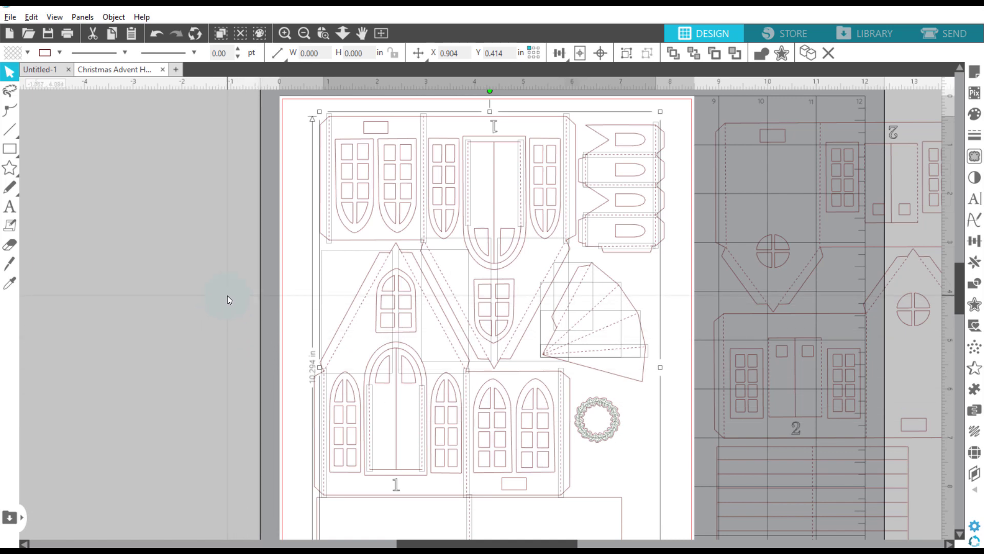
key(i)
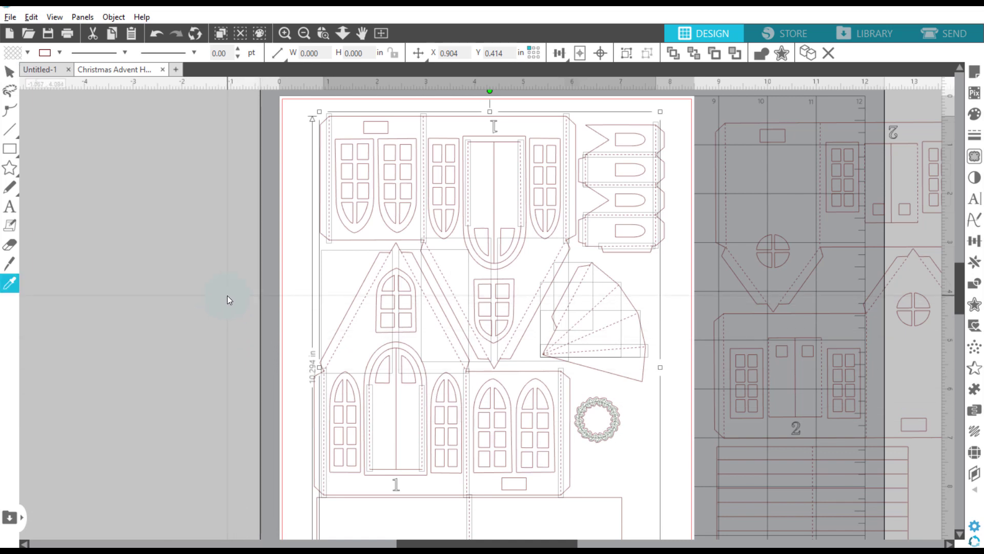
key(v)
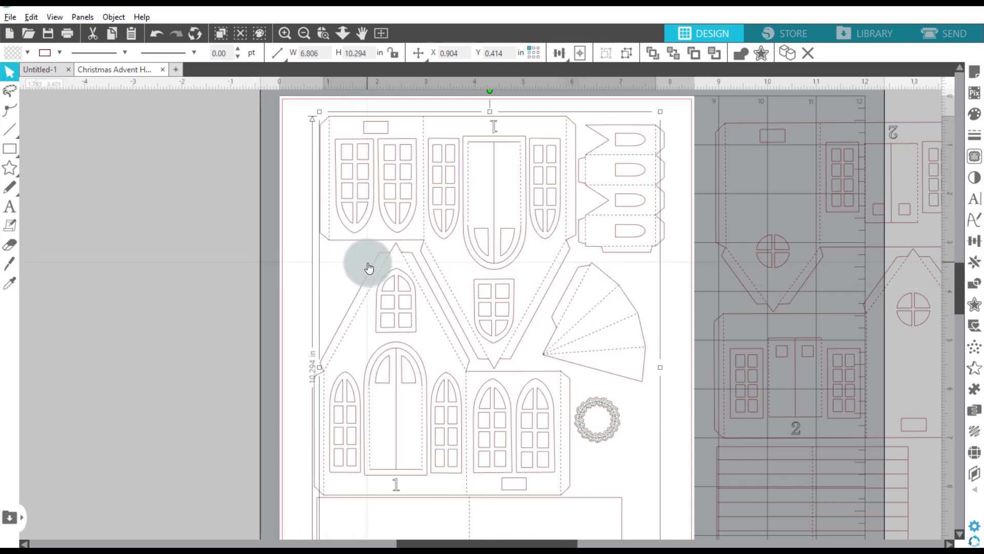
Step: Move the grouped score lines off the page to about X -7.35 in, Y 0.17 in, undo the move and clear the selection
scroll(369, 267, down, 1)
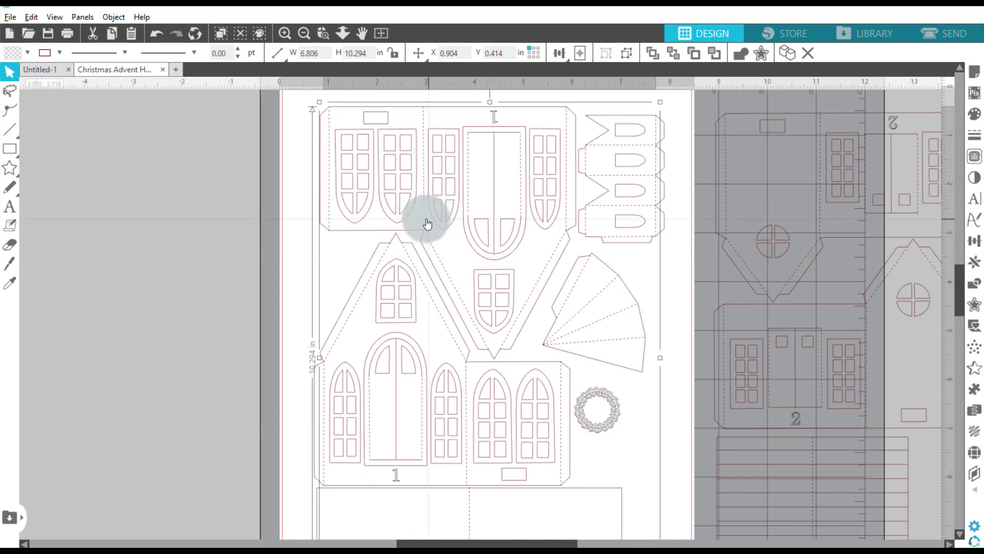
drag(426, 224, 149, 404)
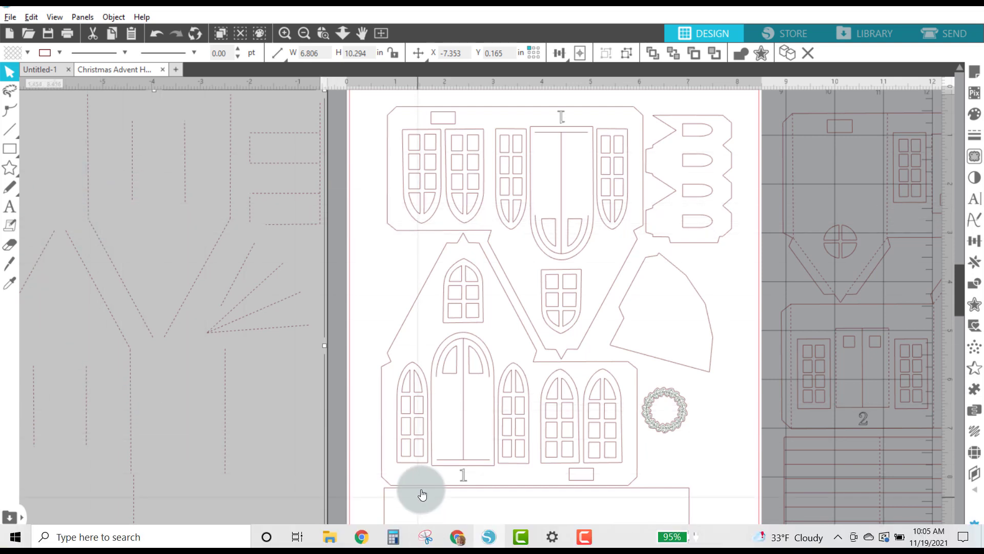
drag(432, 544, 395, 542)
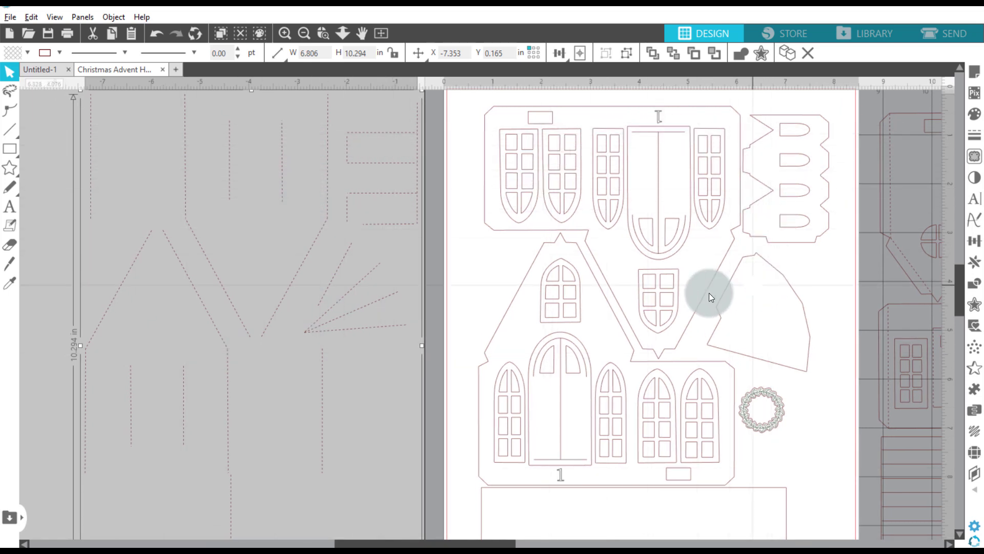
scroll(679, 395, down, 3)
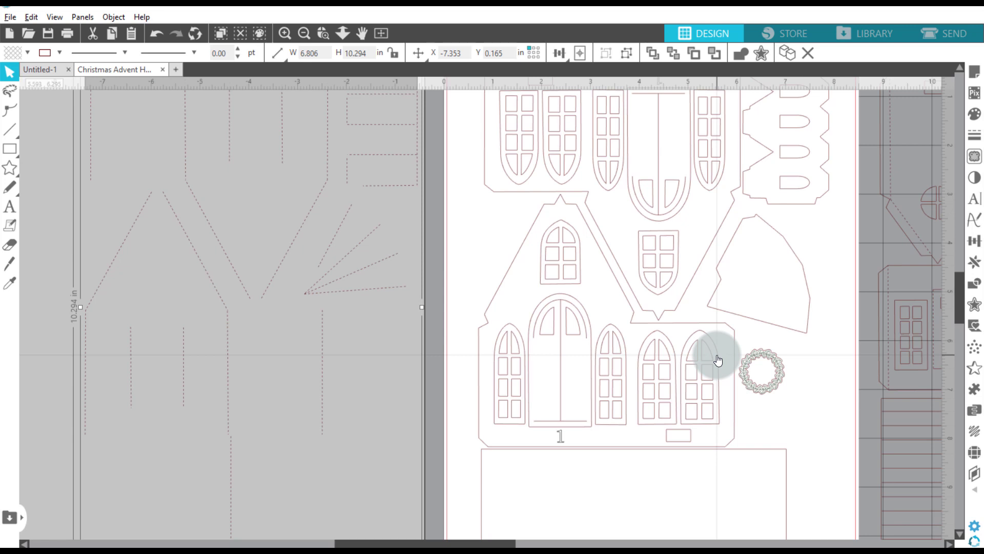
key(i)
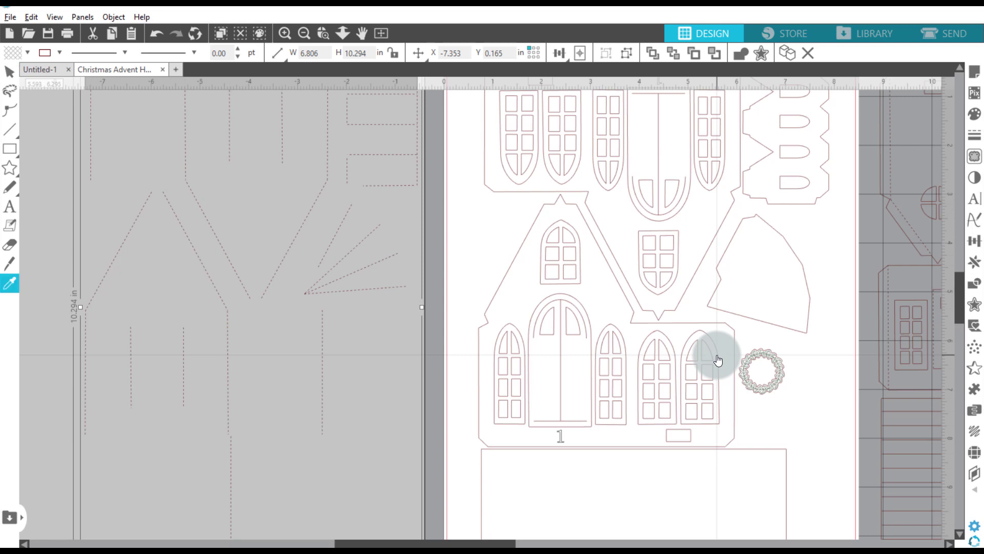
scroll(717, 360, up, 3)
key(Escape)
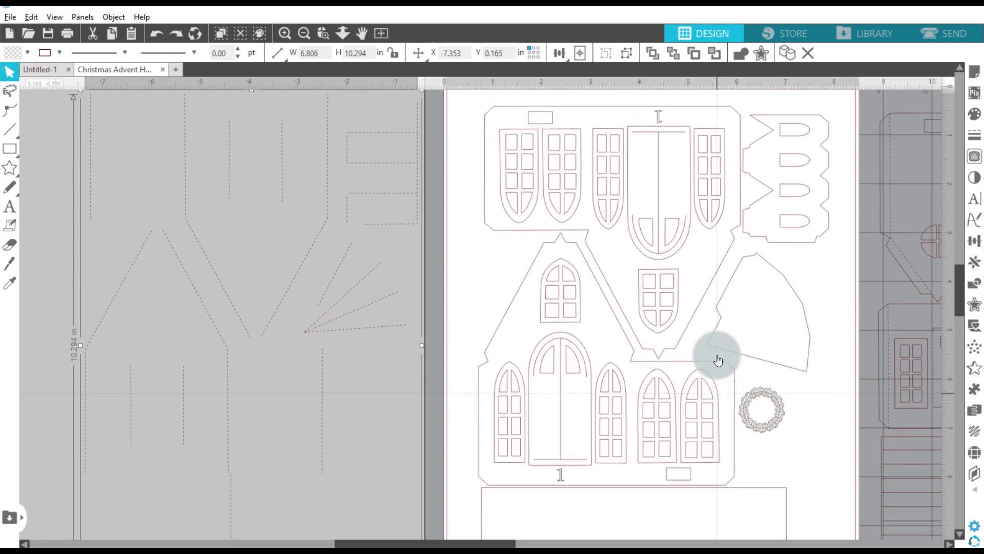
scroll(718, 360, right, 3)
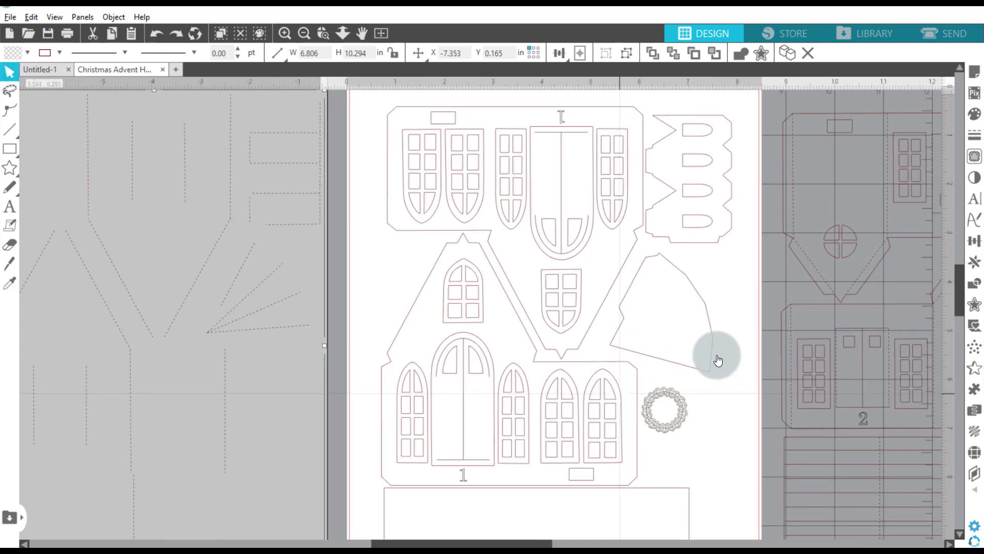
key(ctrl+z)
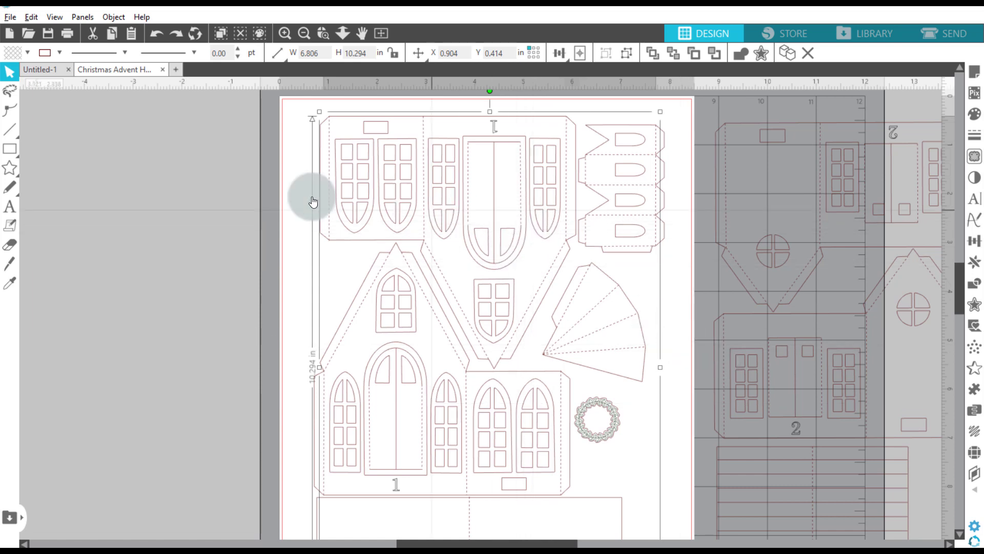
click(289, 184)
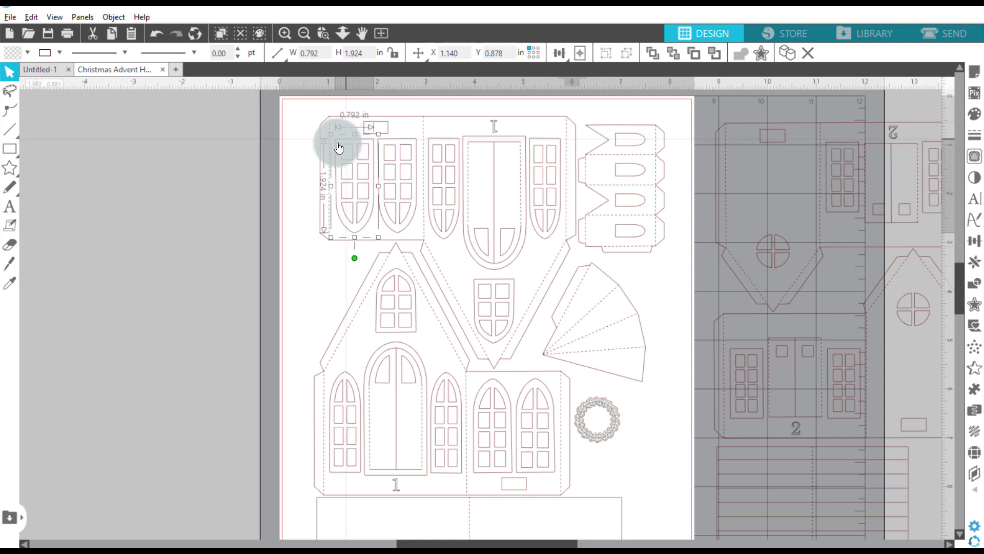
Step: Select the outer outlines of all House 1 windows and doors, group the 12 shapes and deselect the group
shift+click(398, 143)
shift+click(444, 143)
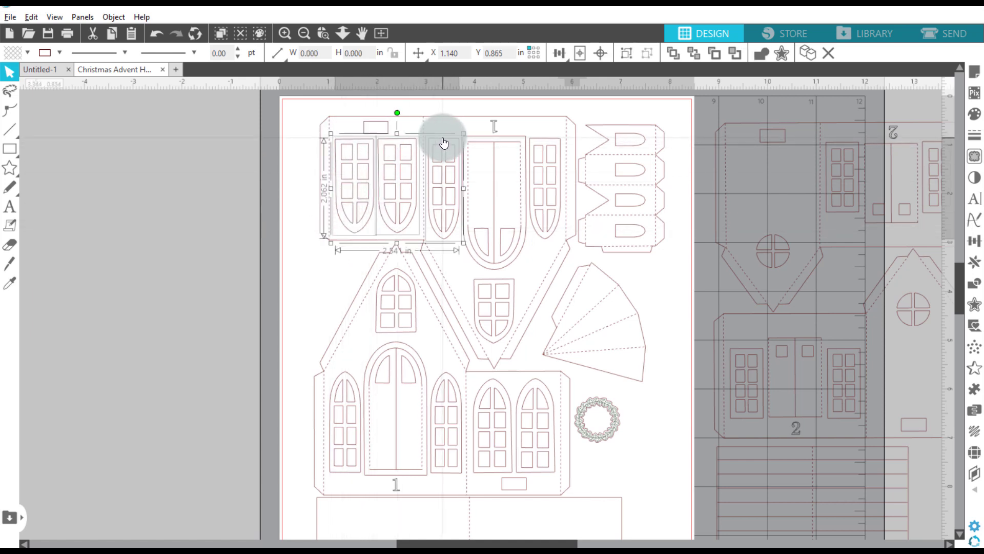
shift+click(494, 141)
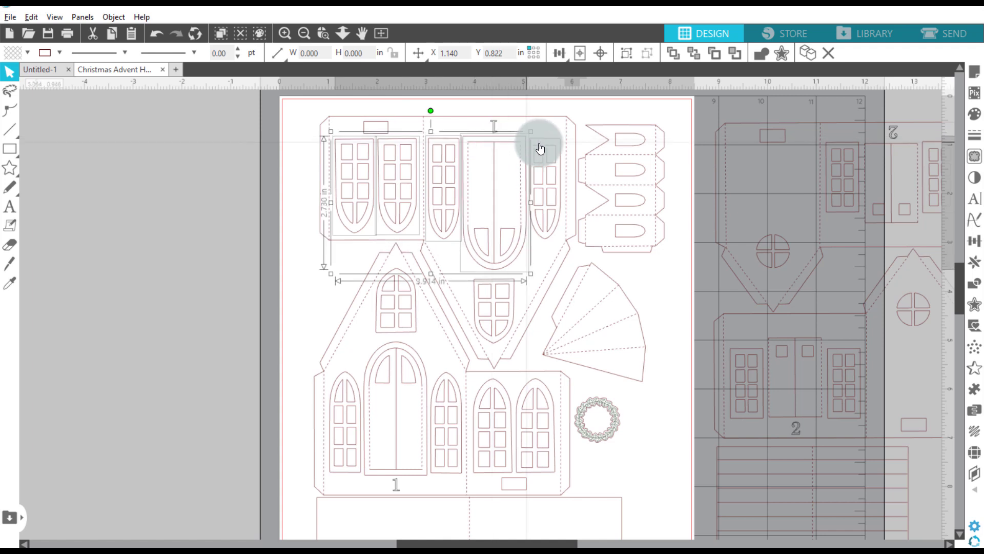
shift+click(559, 145)
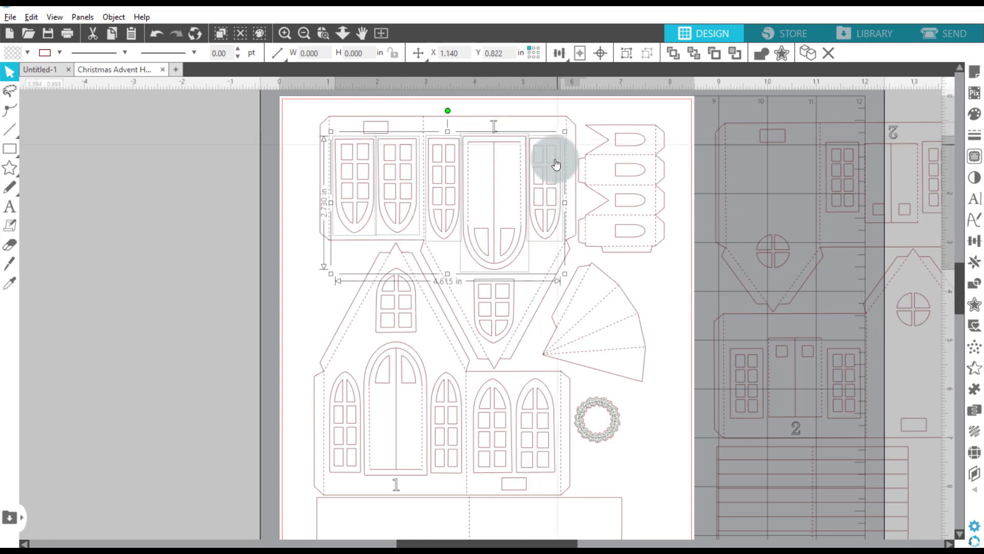
shift+click(475, 318)
shift+click(377, 312)
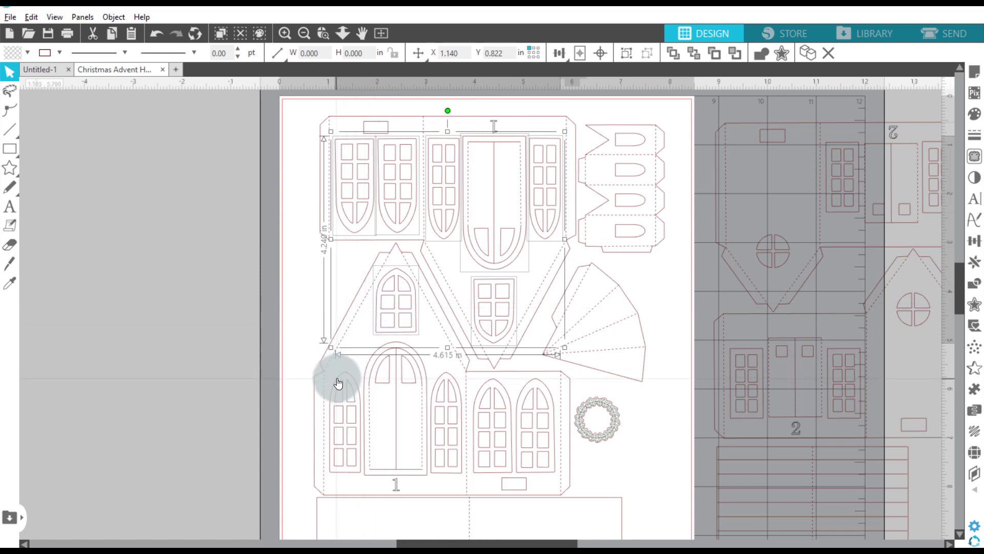
shift+click(339, 384)
shift+click(369, 367)
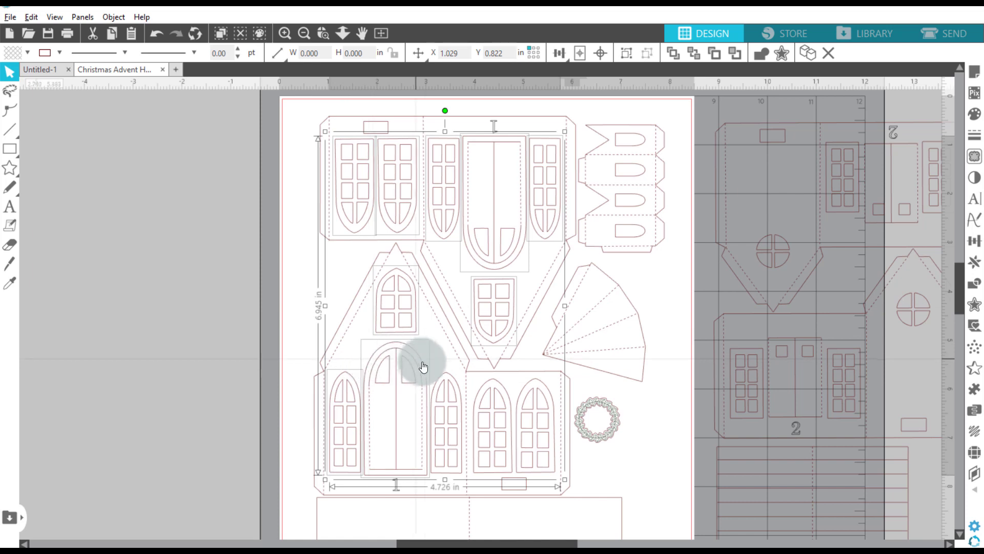
shift+click(492, 384)
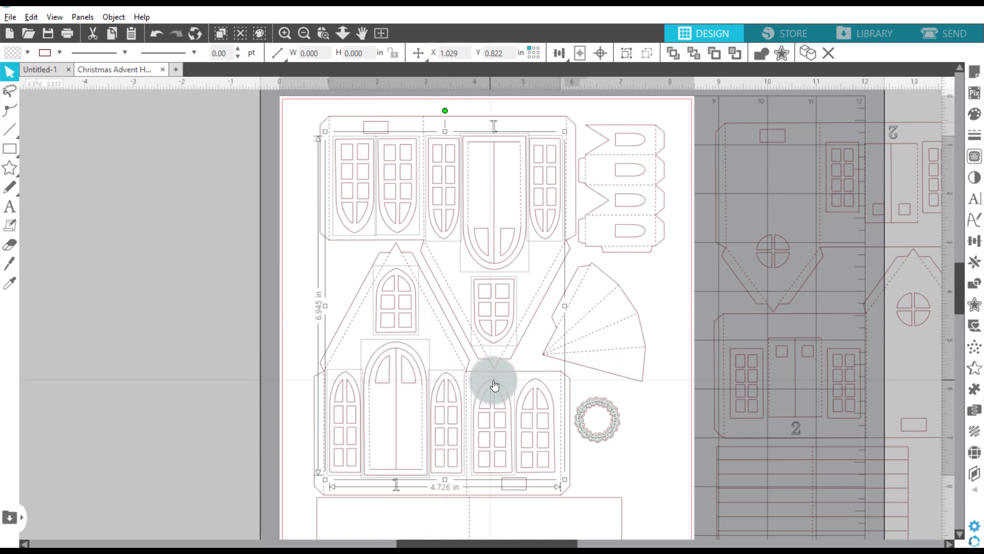
shift+click(528, 388)
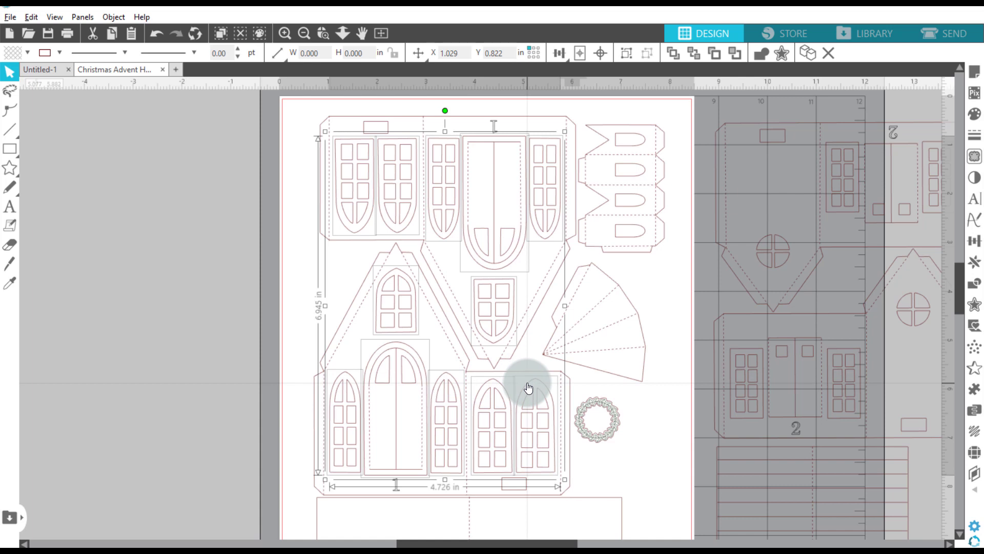
key(i)
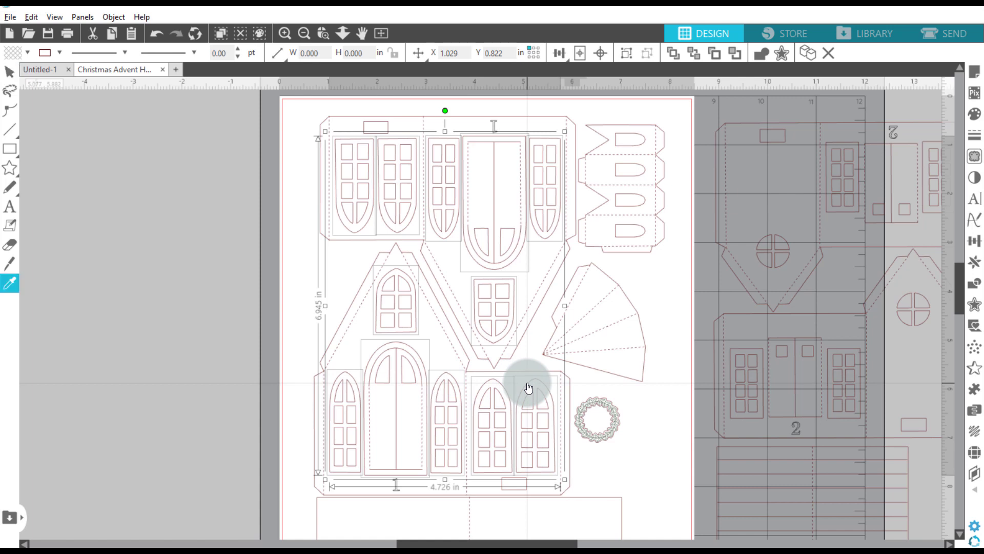
key(ctrl+g)
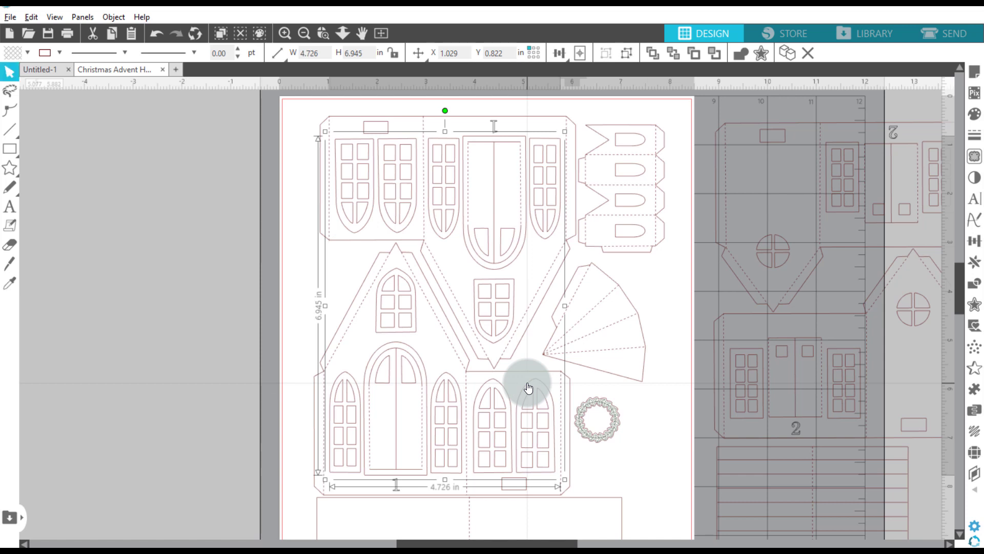
right_click(401, 234)
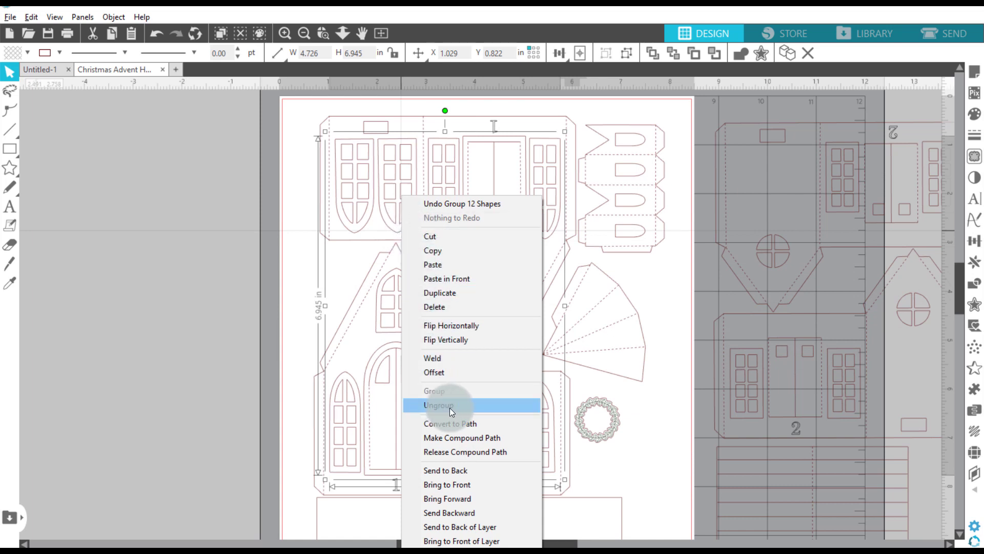
click(238, 277)
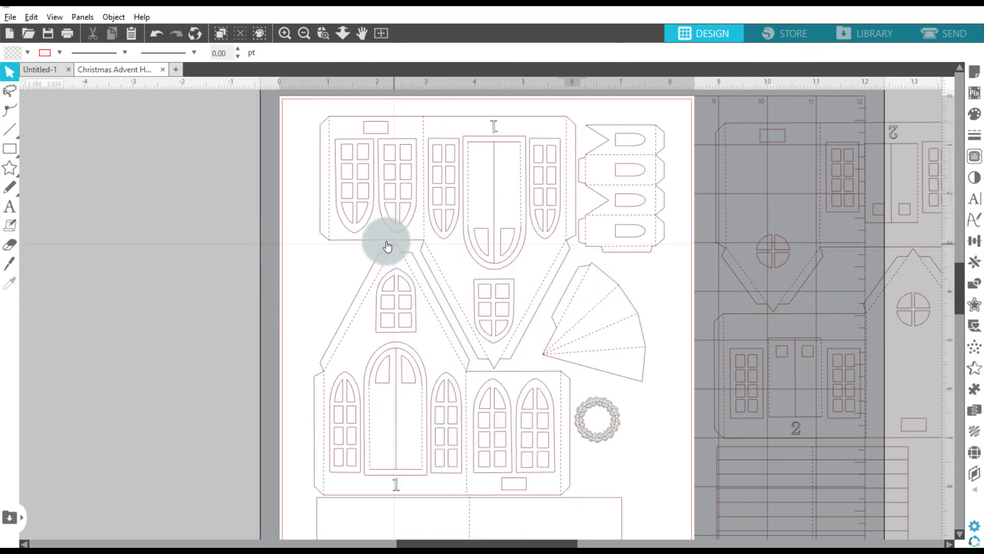
Step: Move the grouped window and door outlines off the page to about X -5.71 in, Y 0.77 in, and undo the move
click(361, 233)
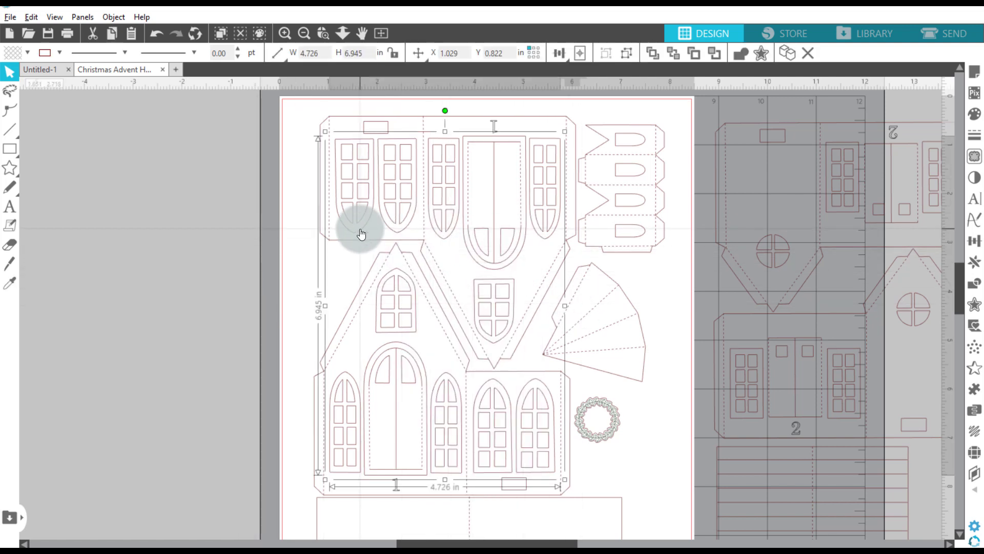
drag(360, 228, 32, 226)
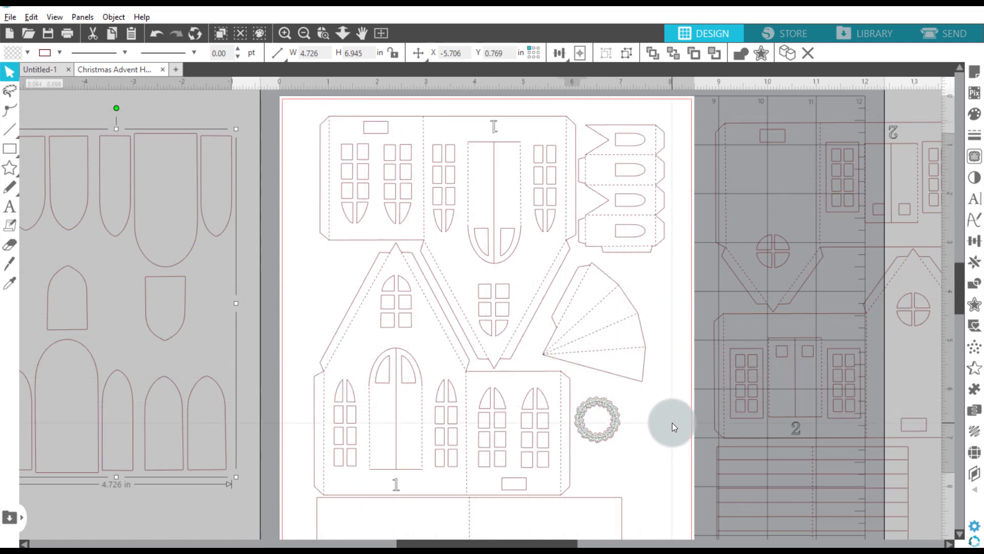
key(i)
key(ctrl+z)
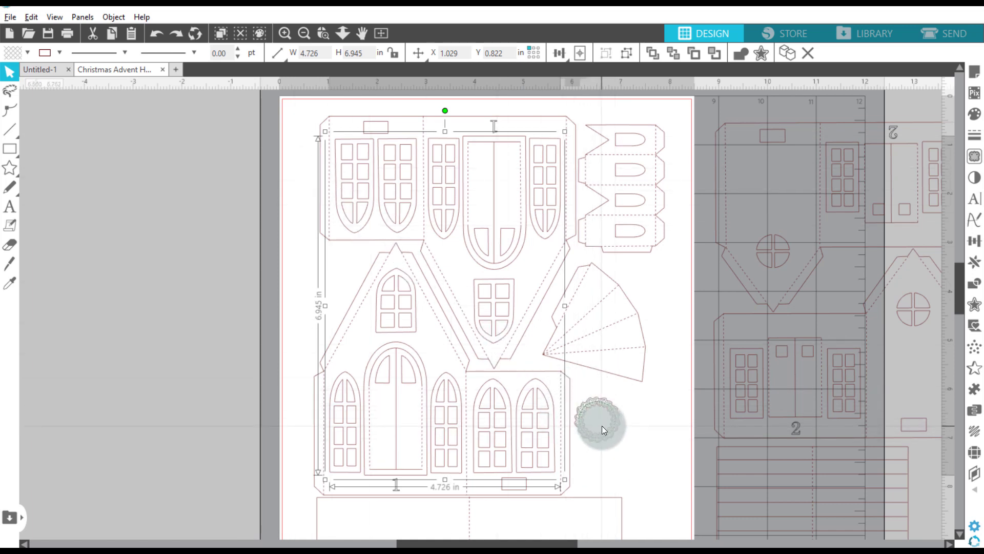
Step: Select all leaf, berry and stem pieces of House 1's wreath, leaving out its scalloped outlines, and group them
click(629, 415)
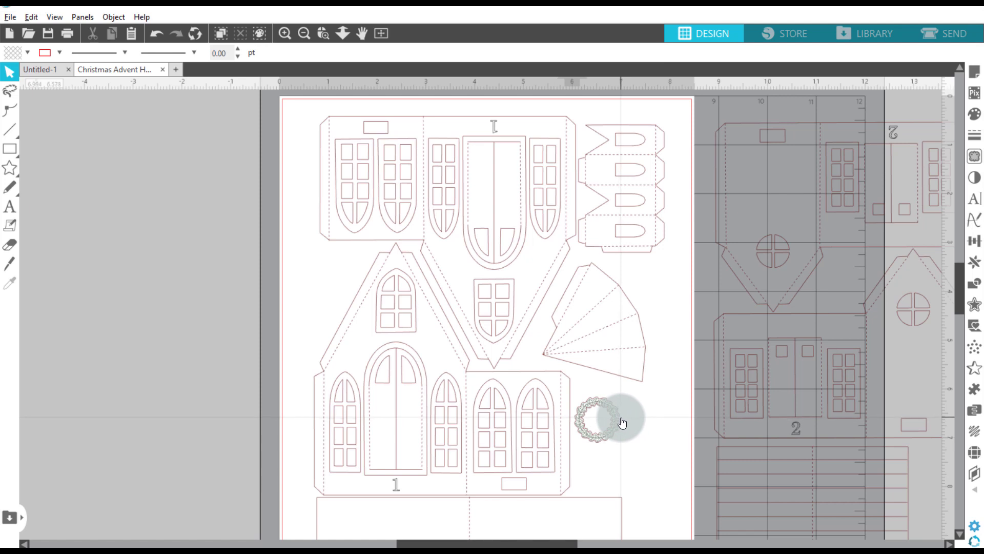
click(616, 423)
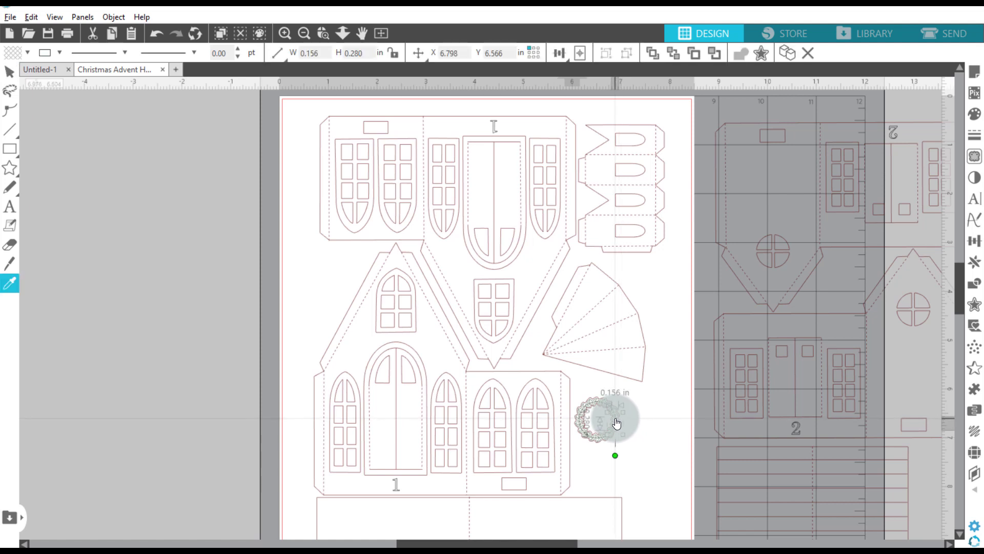
scroll(617, 423, up, 5)
scroll(617, 423, up, 1)
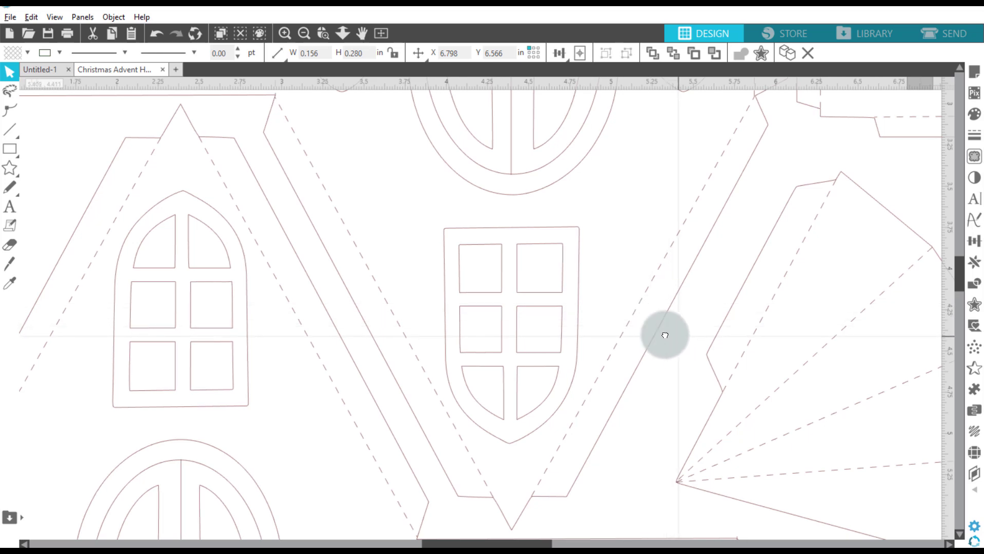
drag(665, 335, 422, 213)
drag(547, 391, 409, 218)
drag(463, 281, 403, 163)
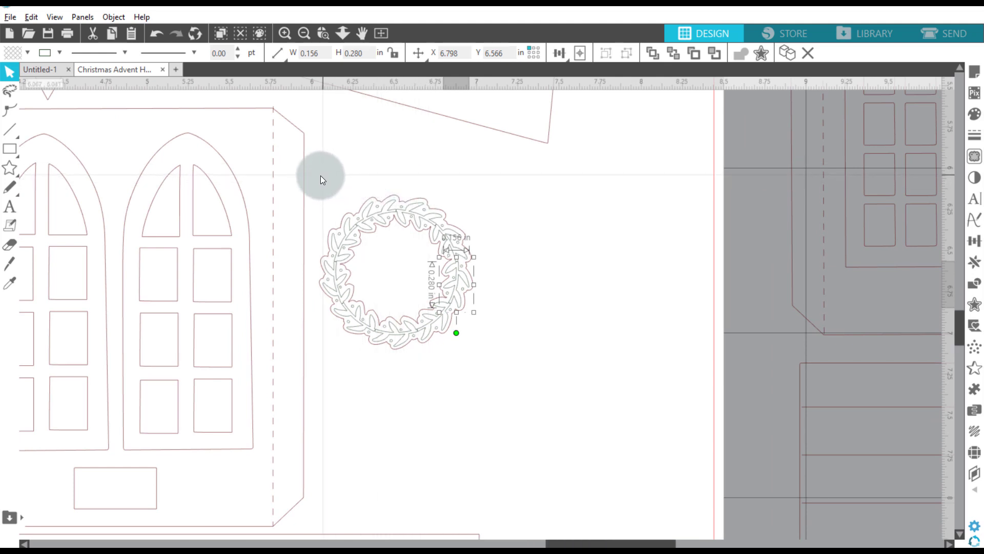
drag(314, 177, 498, 371)
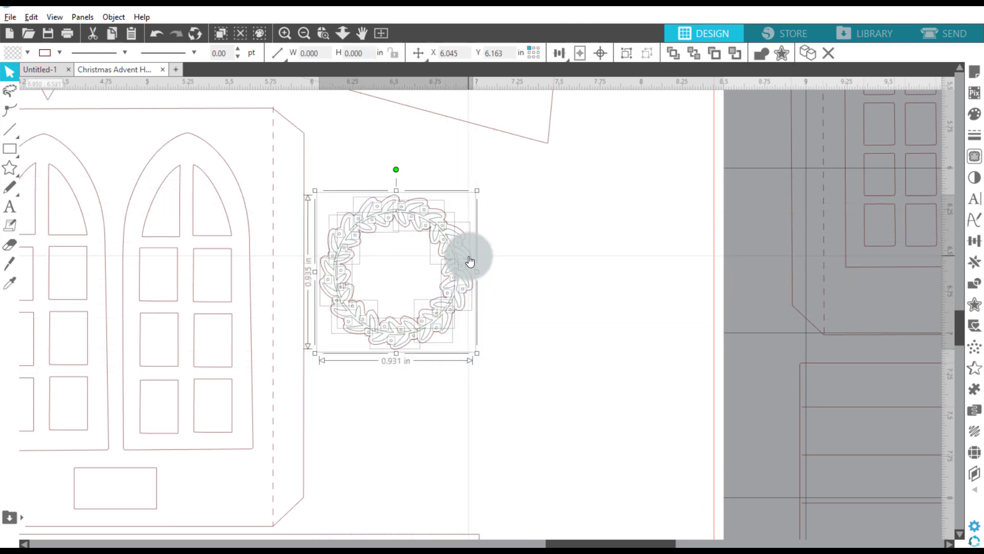
shift+click(423, 199)
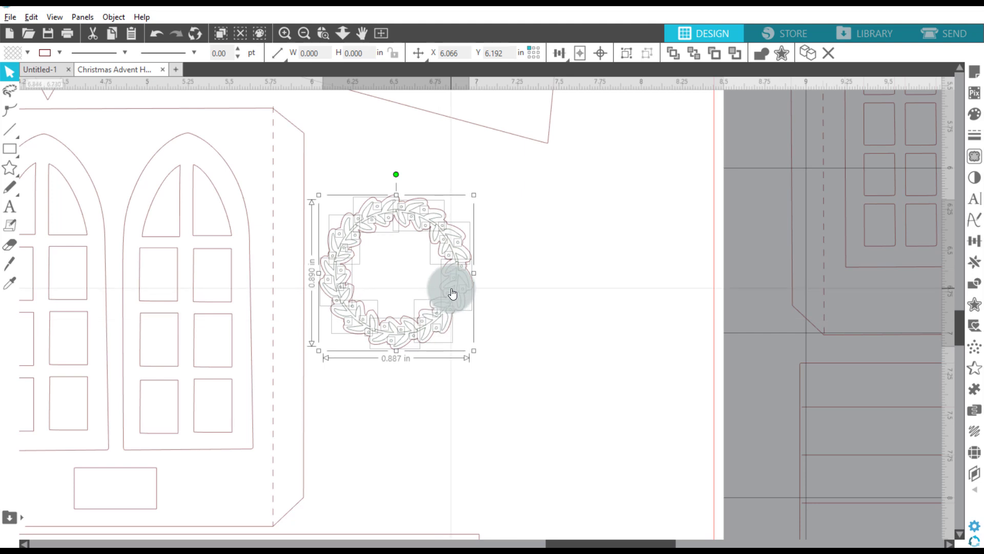
key(i)
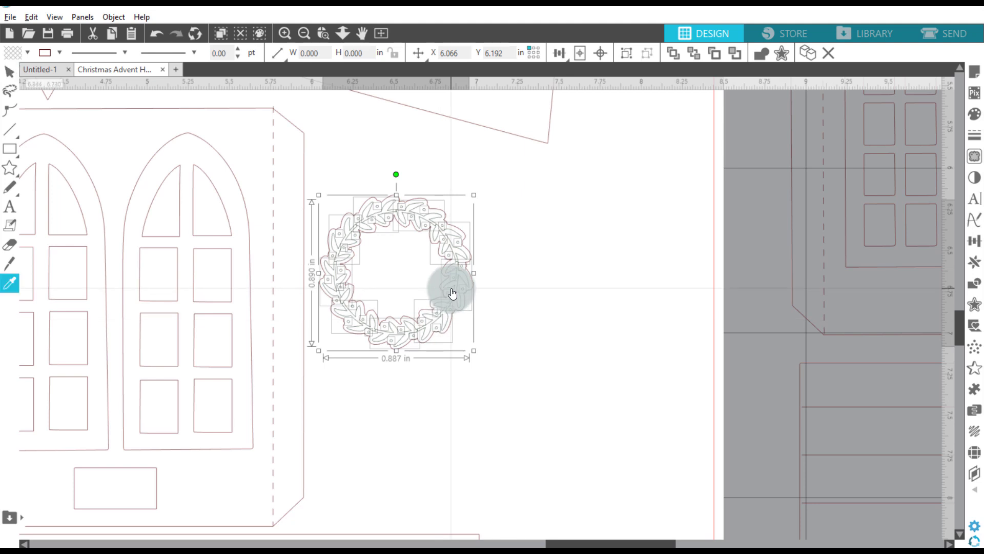
key(ctrl+g)
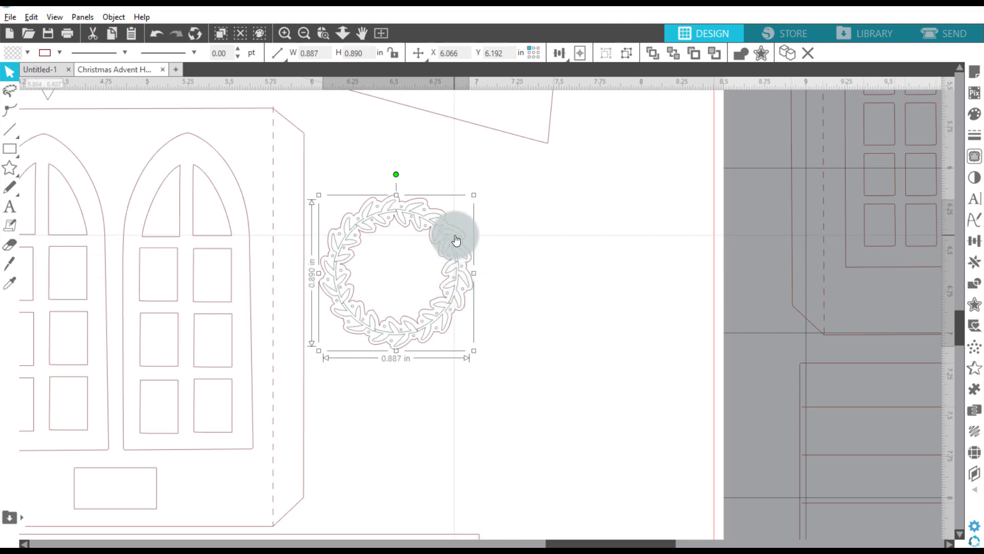
Step: Move the grouped wreath leaves beside the outline to about X 7.05 in, Y 6.29 in, undo the move and clear the selection
drag(457, 240, 618, 255)
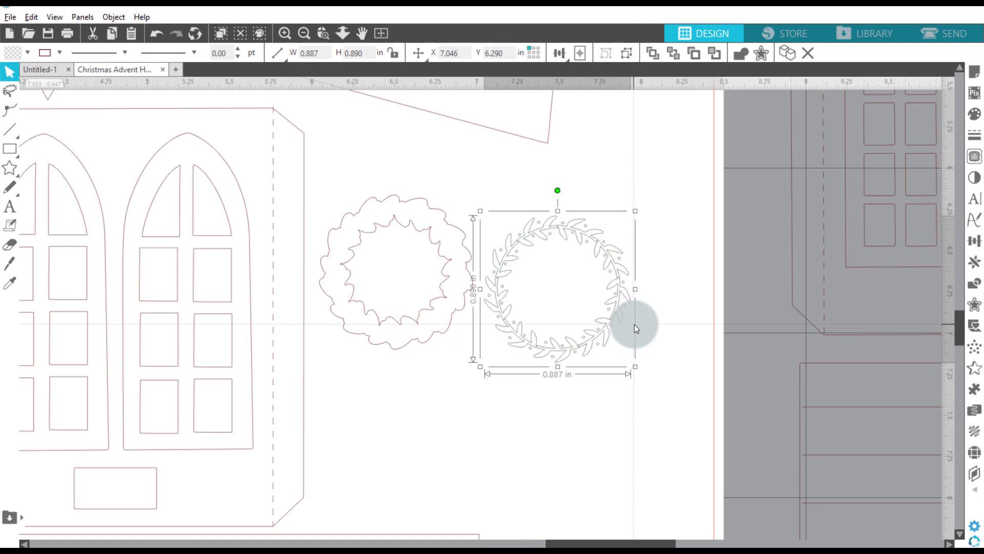
key(ctrl+z)
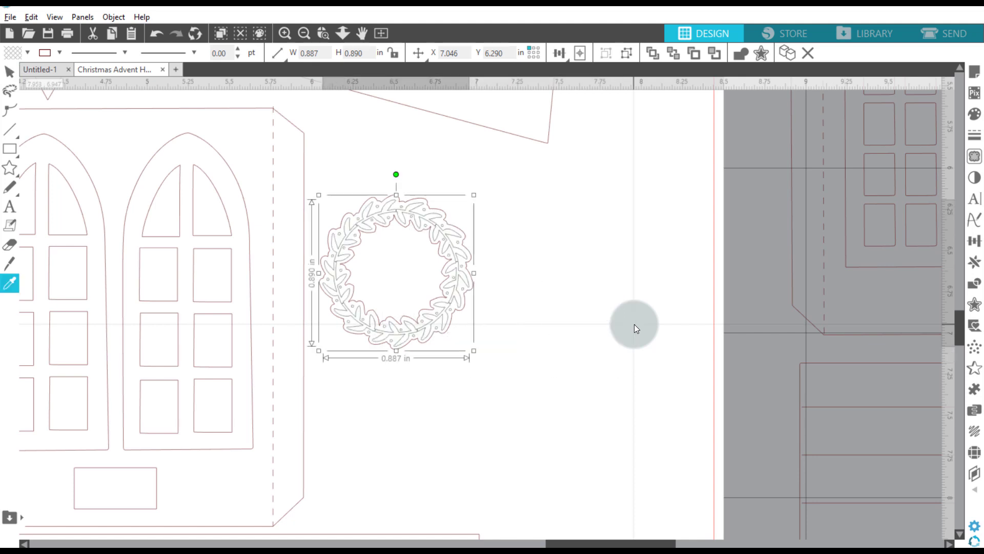
click(535, 253)
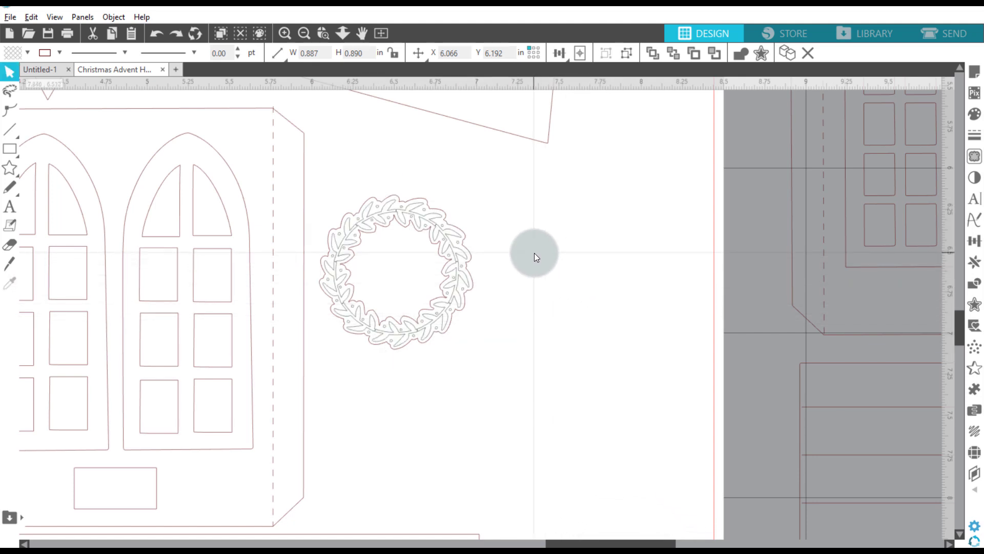
Step: Select the wreath's outer and inner scalloped outlines and group them
click(428, 205)
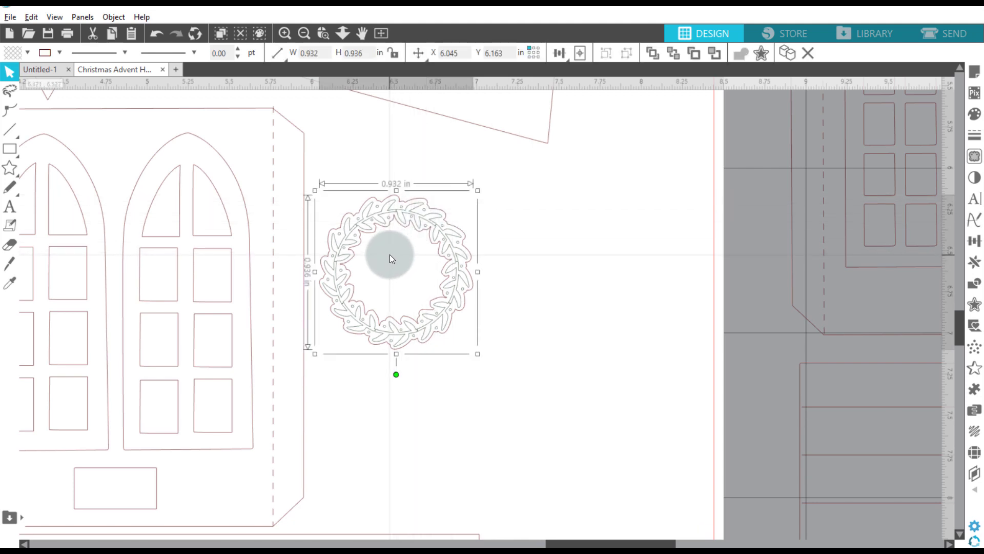
key(ctrl+shift+e)
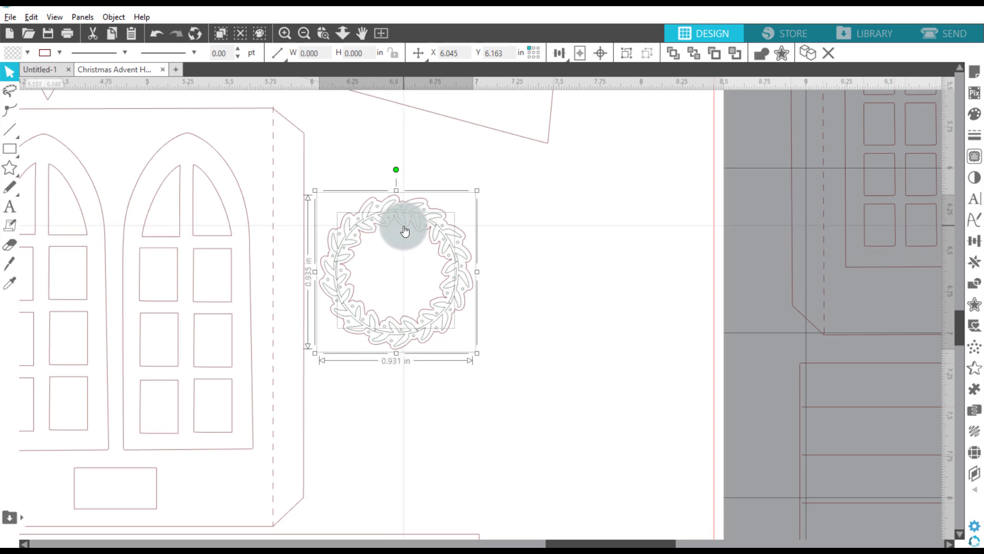
key(i)
key(ctrl+g)
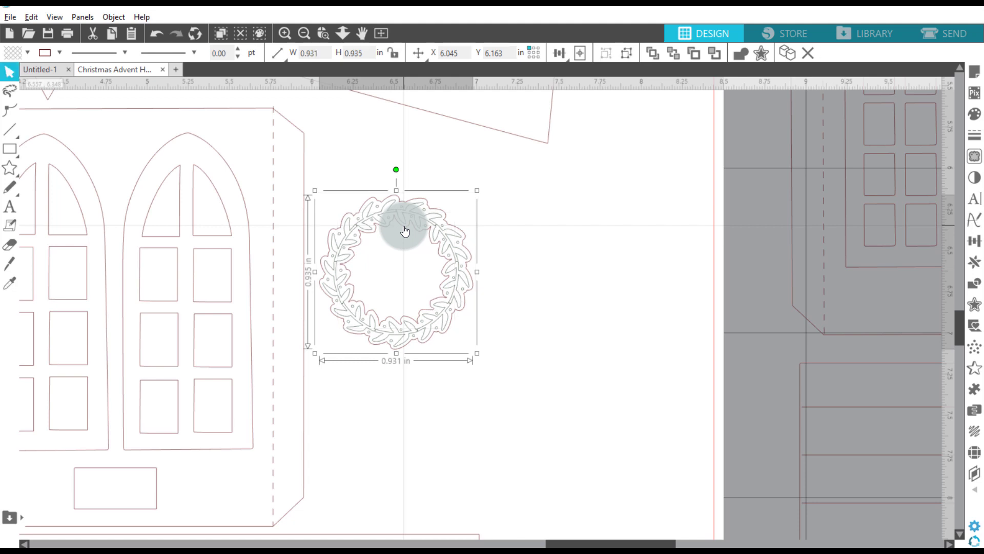
Step: Move the grouped wreath outlines to about X 6.99 in, Y 6.26 in, and undo the move
drag(444, 216, 601, 232)
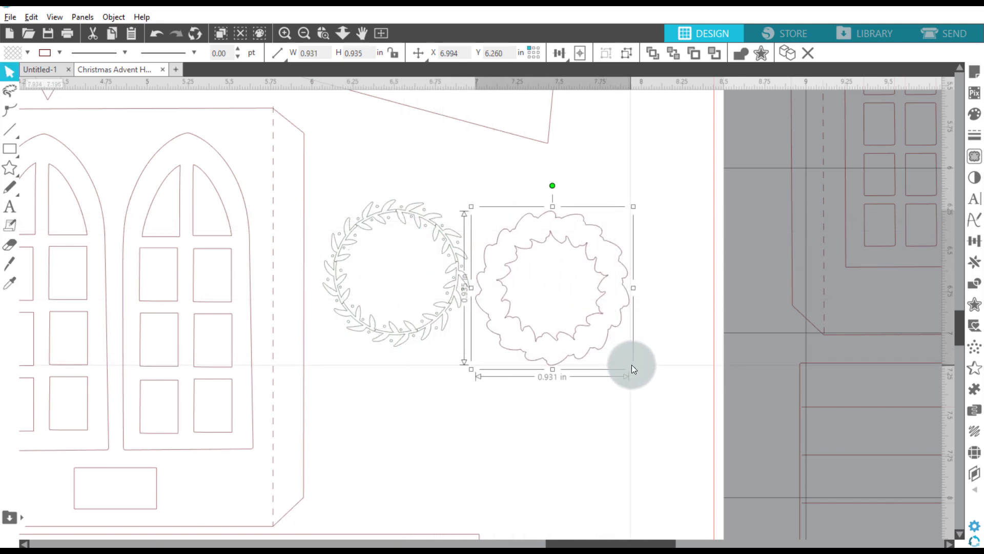
key(i)
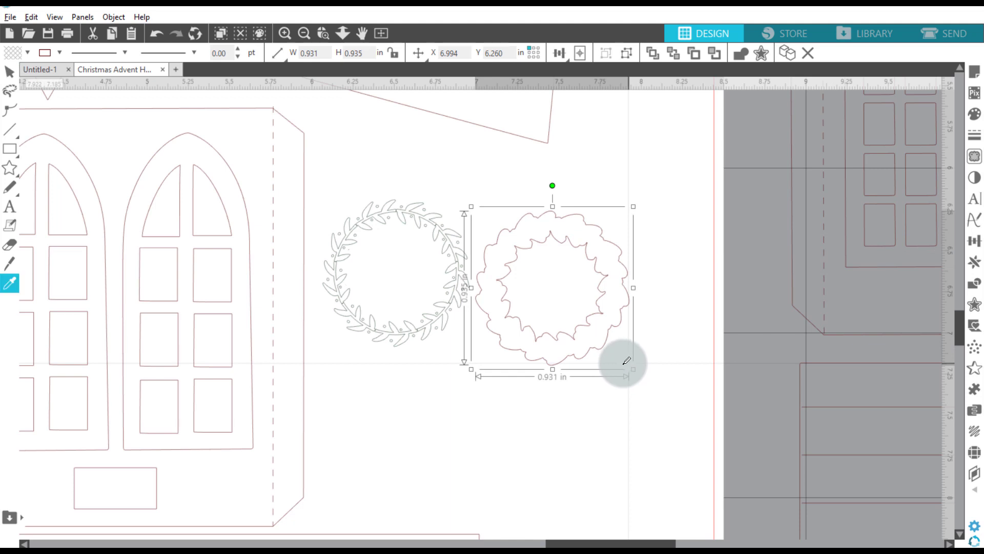
key(ctrl+z)
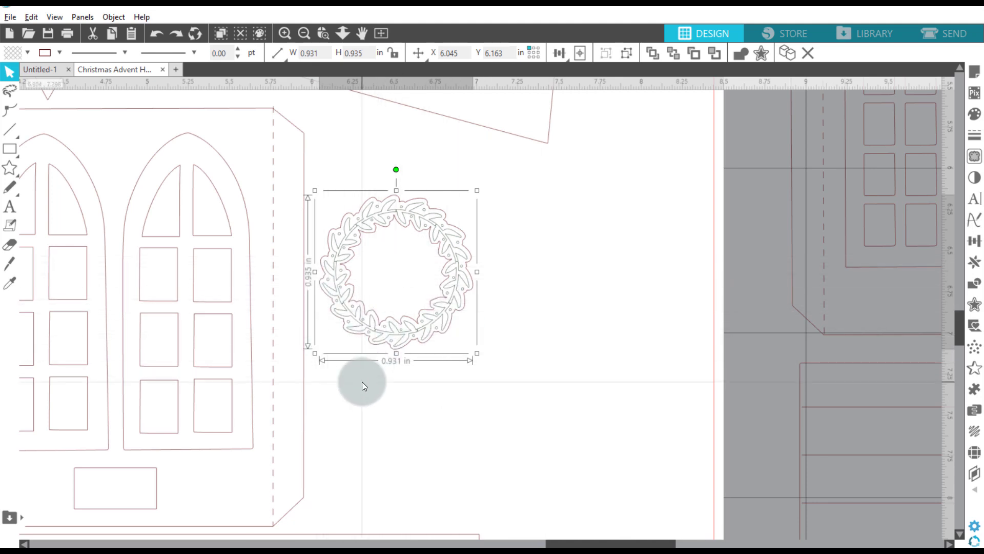
scroll(362, 382, down, 4)
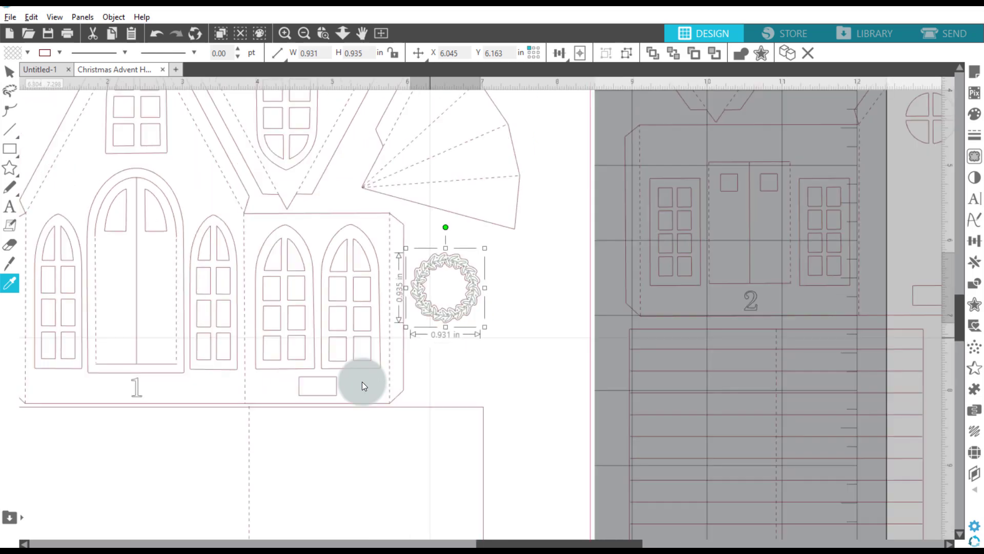
scroll(361, 381, down, 5)
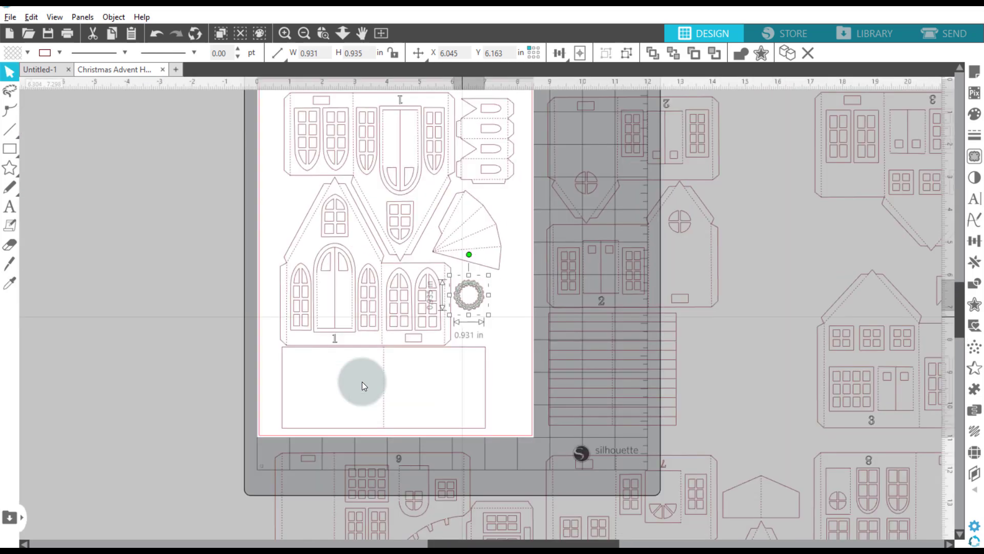
scroll(337, 330, up, 1)
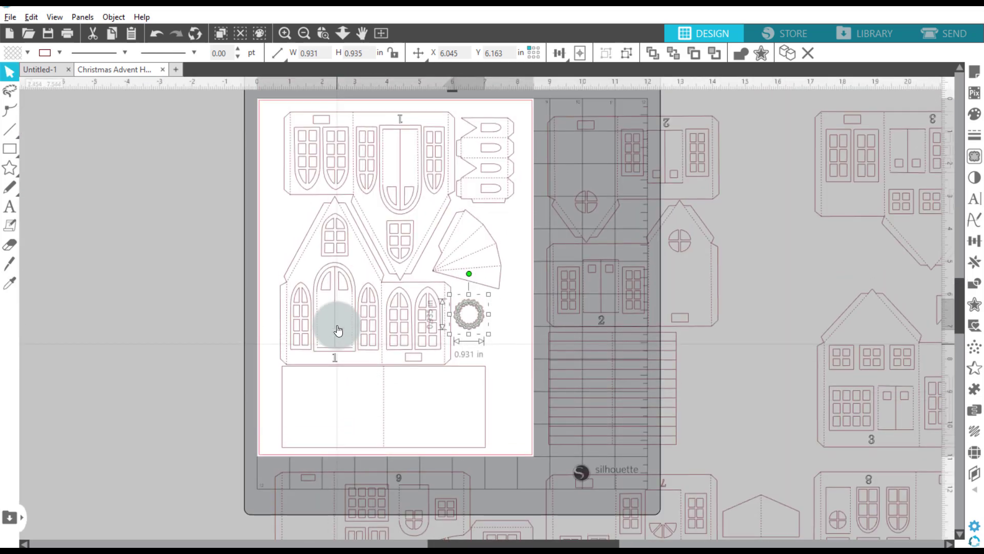
scroll(337, 331, up, 2)
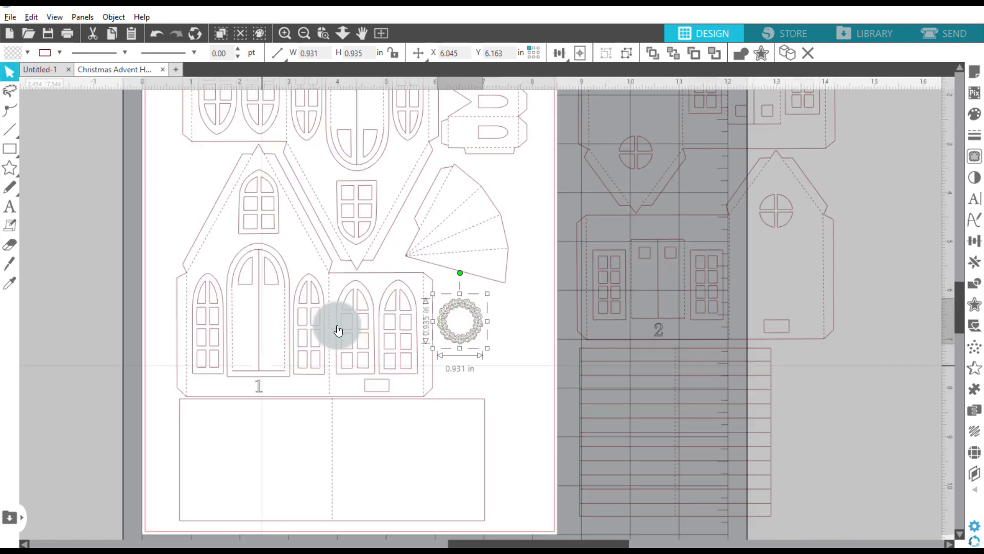
scroll(338, 330, up, 5)
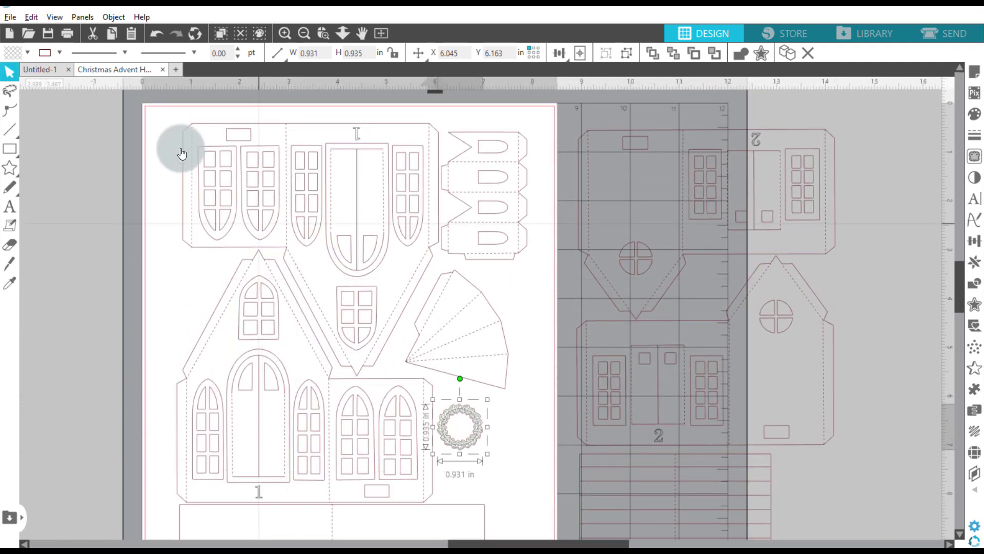
click(262, 127)
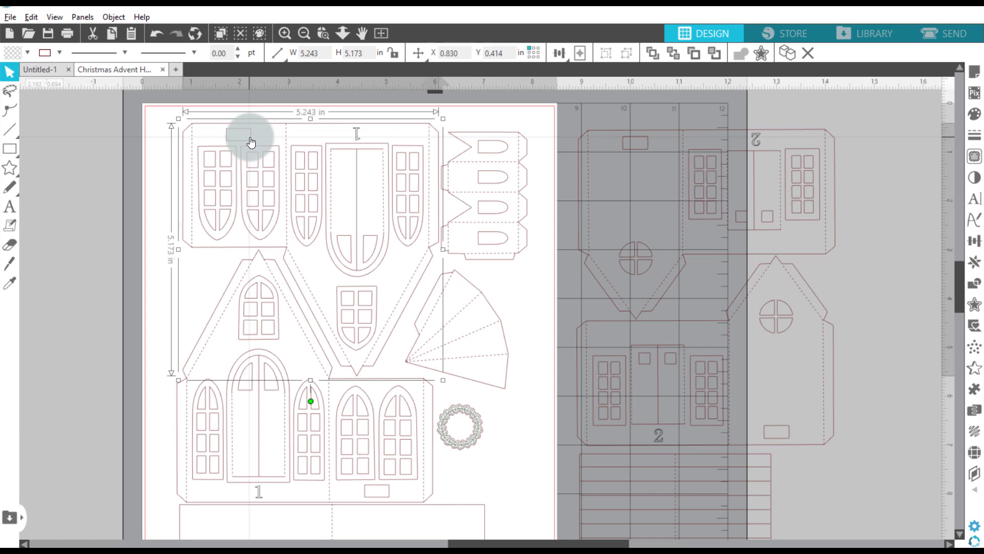
shift+click(250, 138)
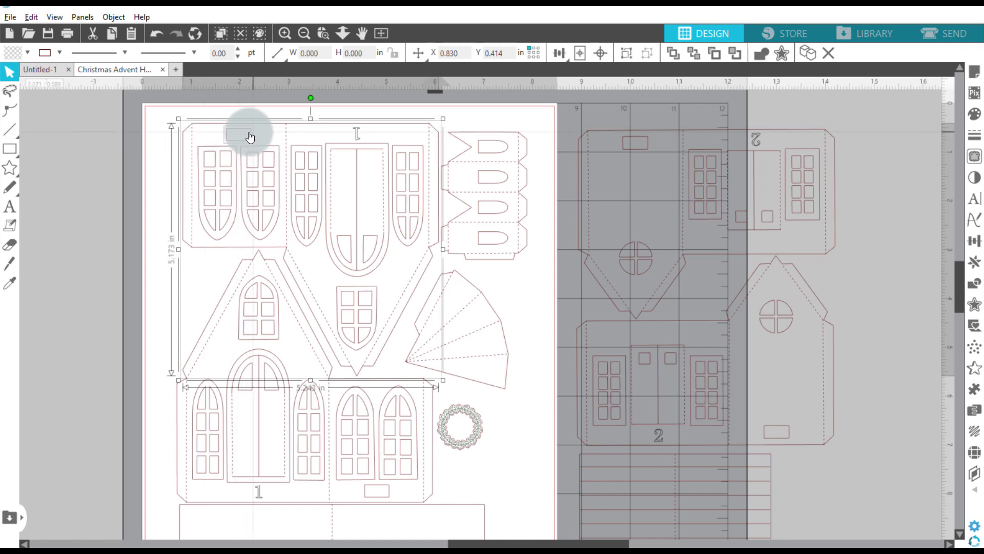
shift+click(223, 156)
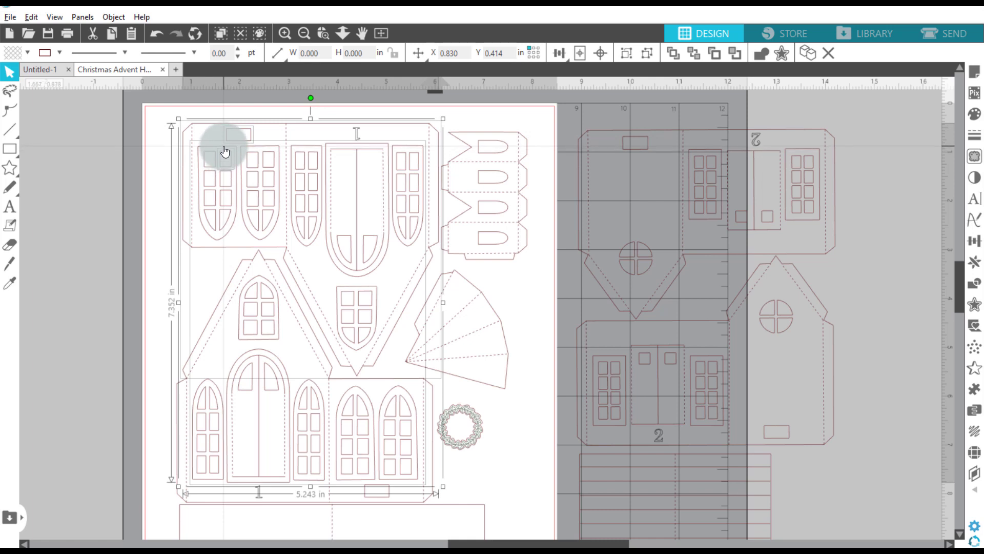
shift+click(226, 153)
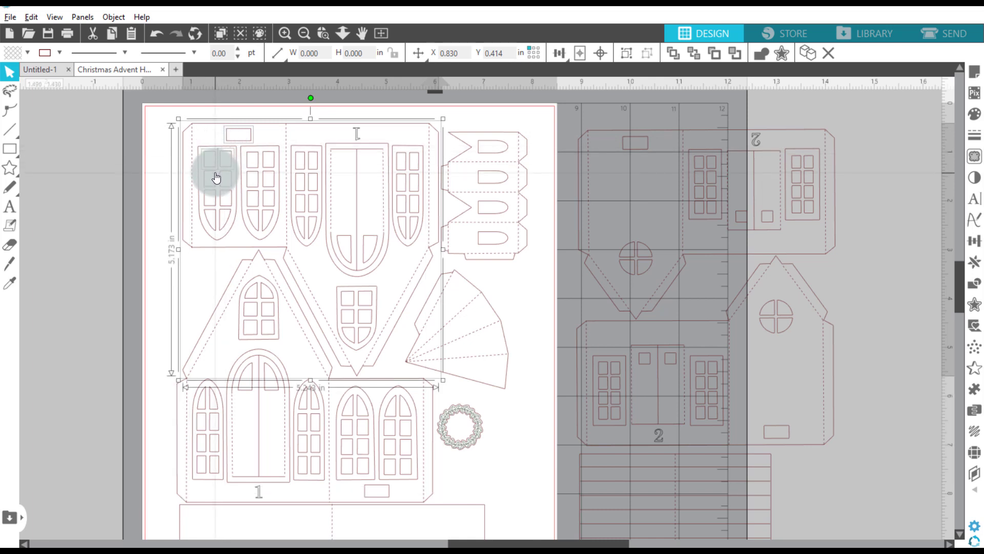
scroll(224, 175, down, 1)
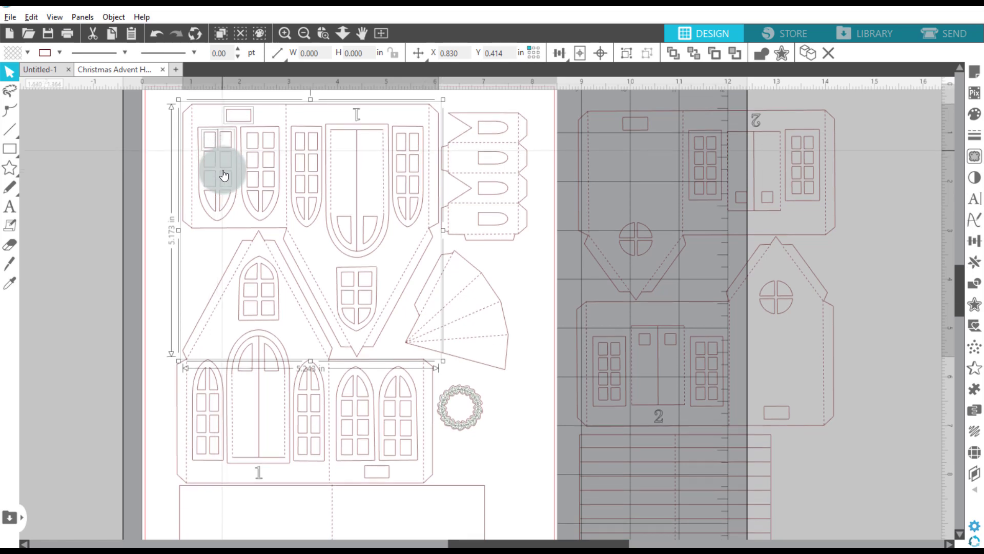
key(i)
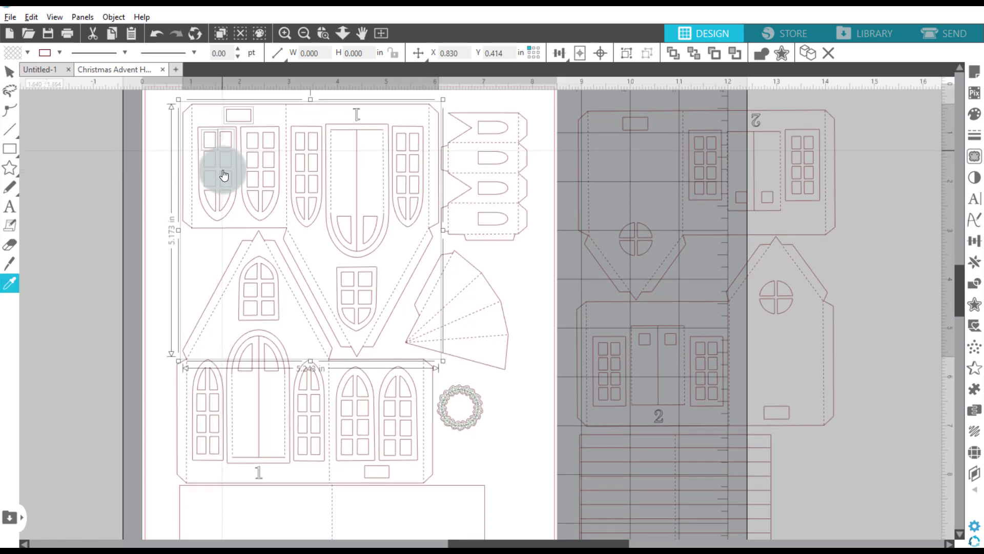
scroll(224, 175, up, 1)
key(v)
scroll(224, 176, down, 2)
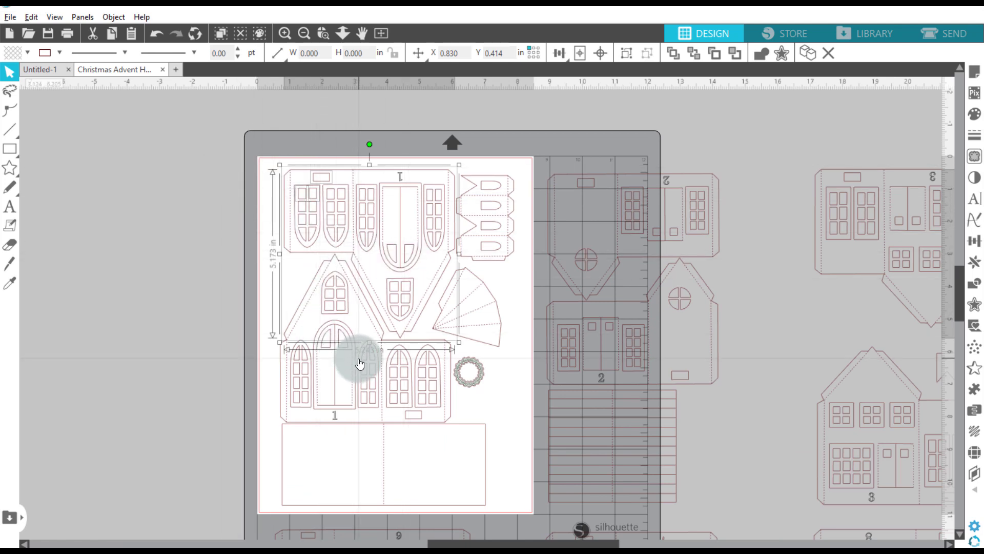
click(225, 145)
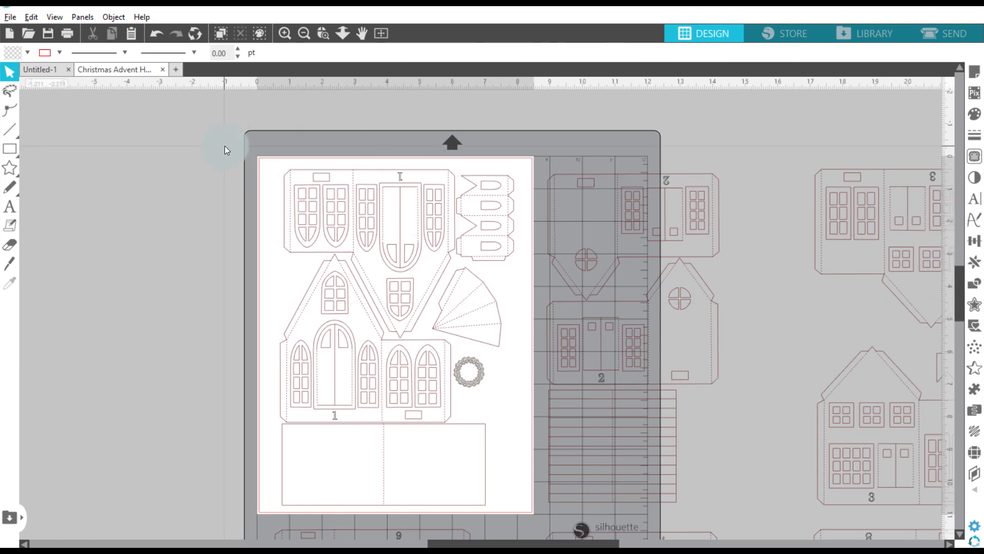
Step: Select everything on the House 1 page except the score lines, window and door outlines and wreath leaves, and group these cut lines
drag(244, 160, 529, 513)
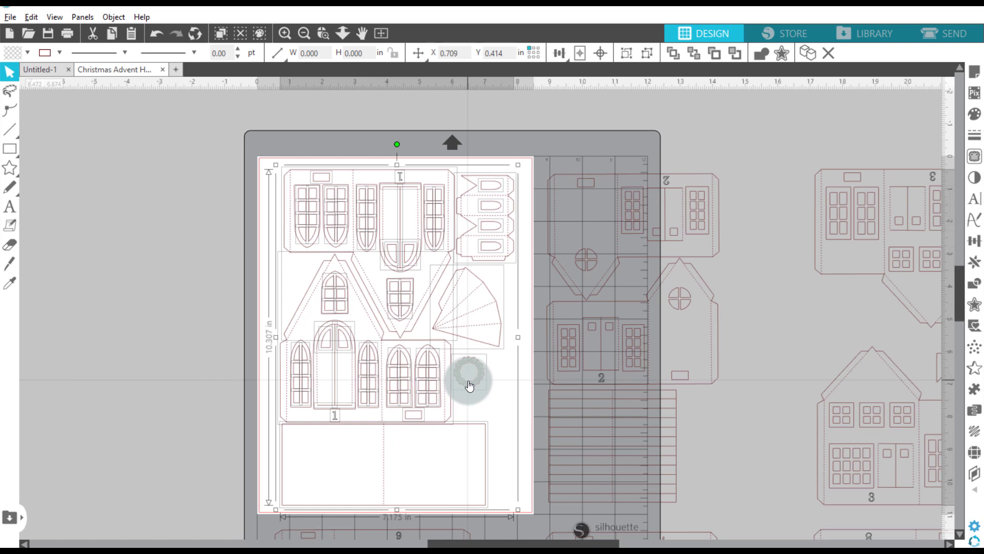
key(i)
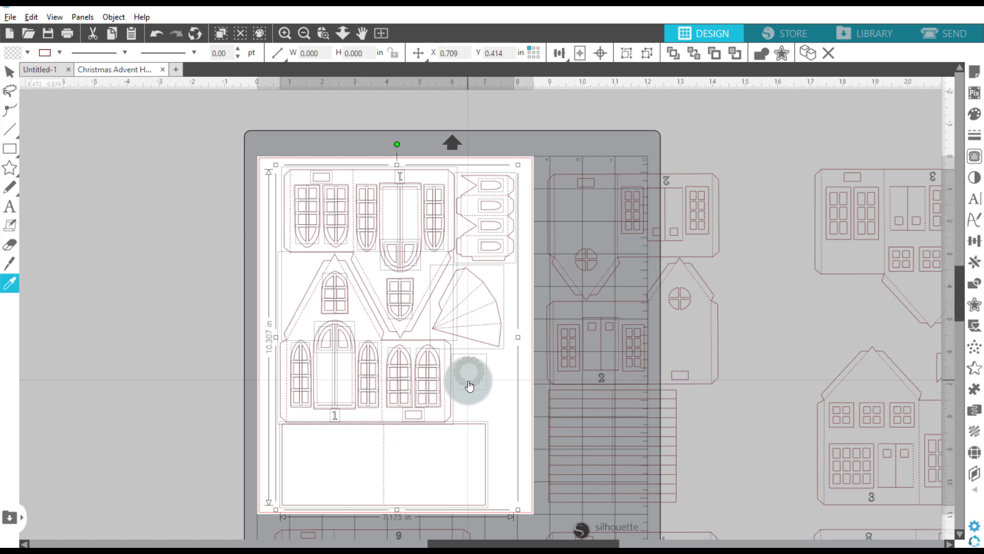
key(ctrl+g)
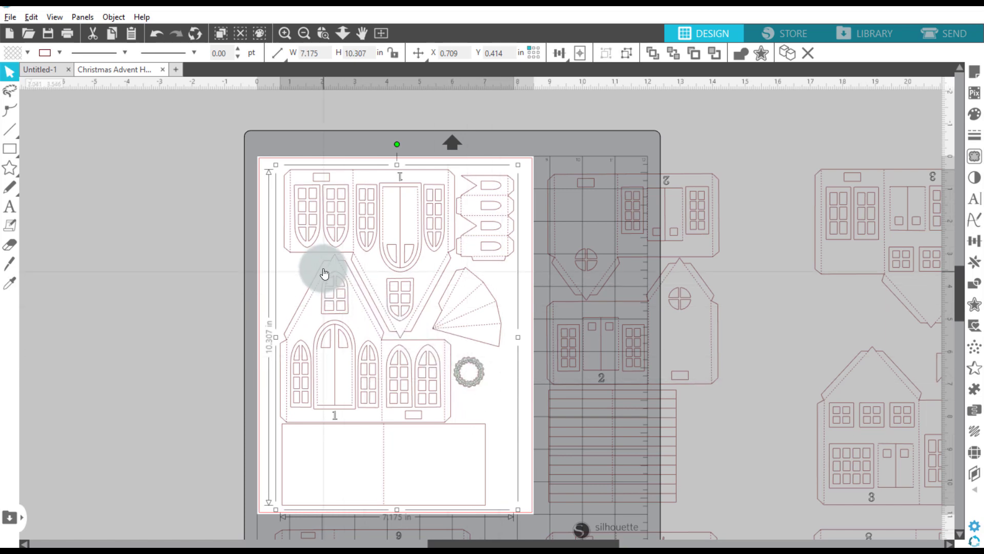
Step: Move the grouped cut lines off the page to about X -7.68 in, Y -0.16 in, and undo the move
drag(329, 261, 53, 235)
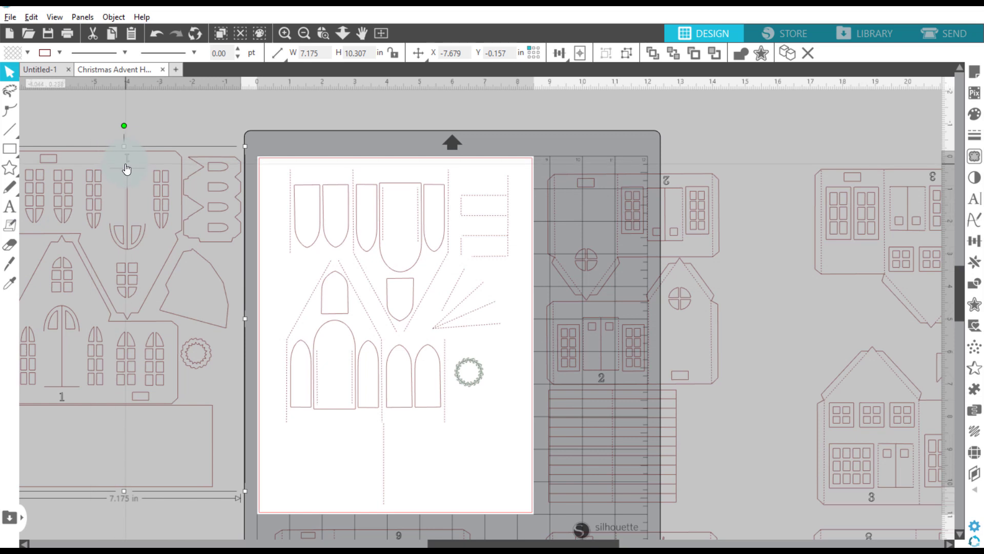
key(ctrl+z)
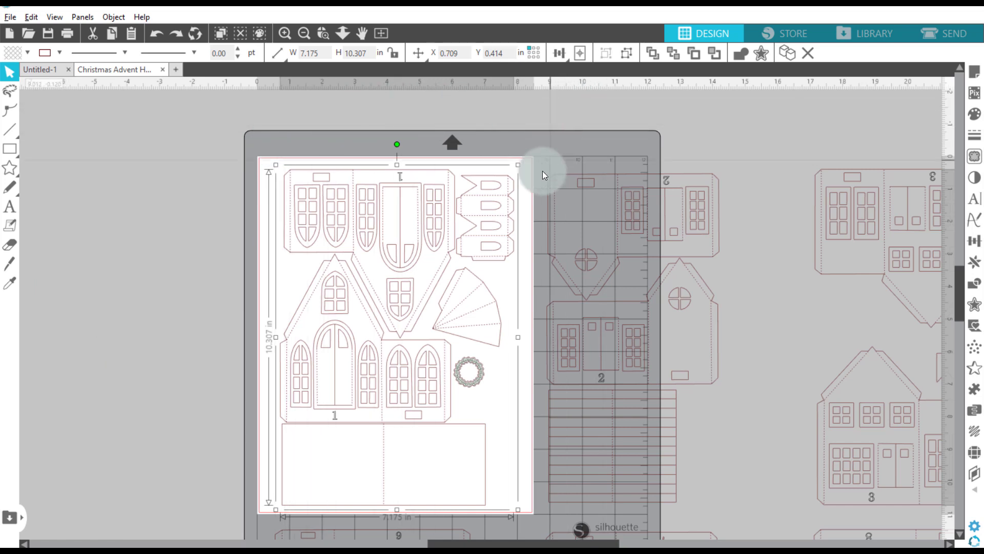
Step: Switch to the Send workspace, select everything on the House 1 page and set it to No Cut
click(956, 36)
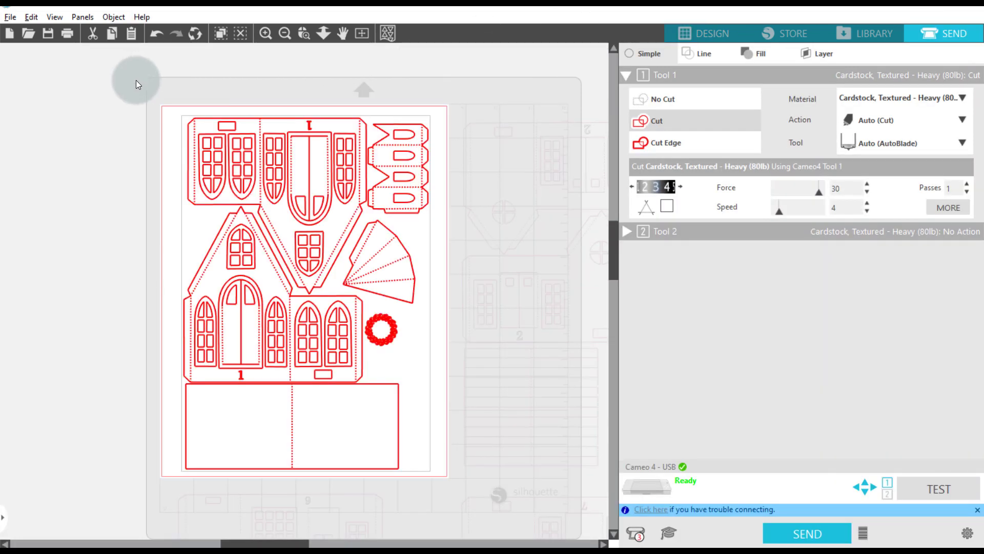
drag(160, 99, 443, 476)
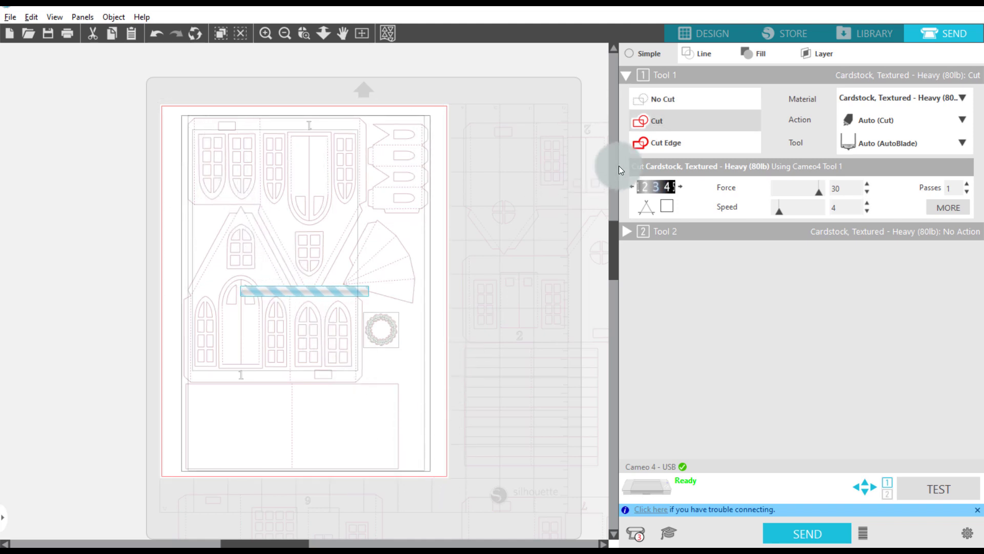
click(665, 97)
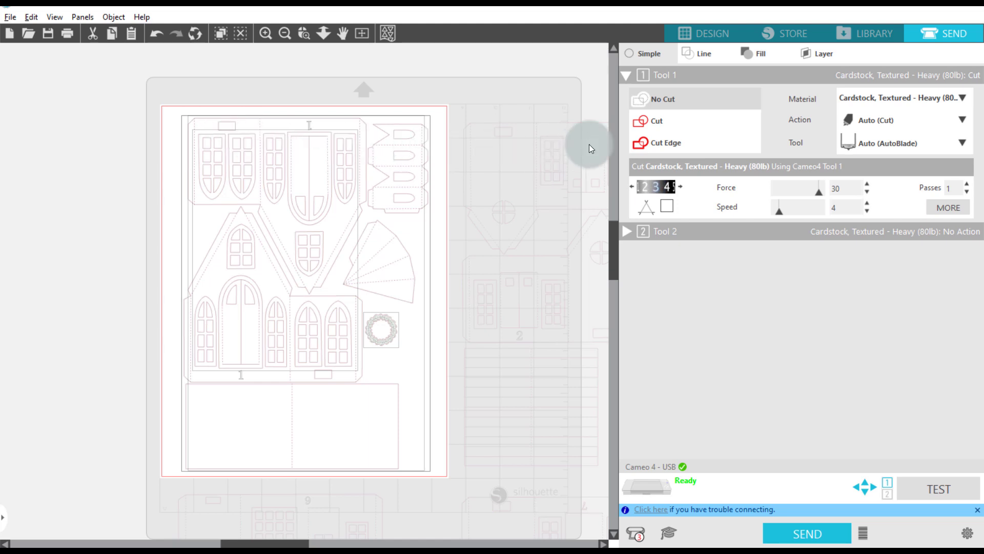
click(668, 126)
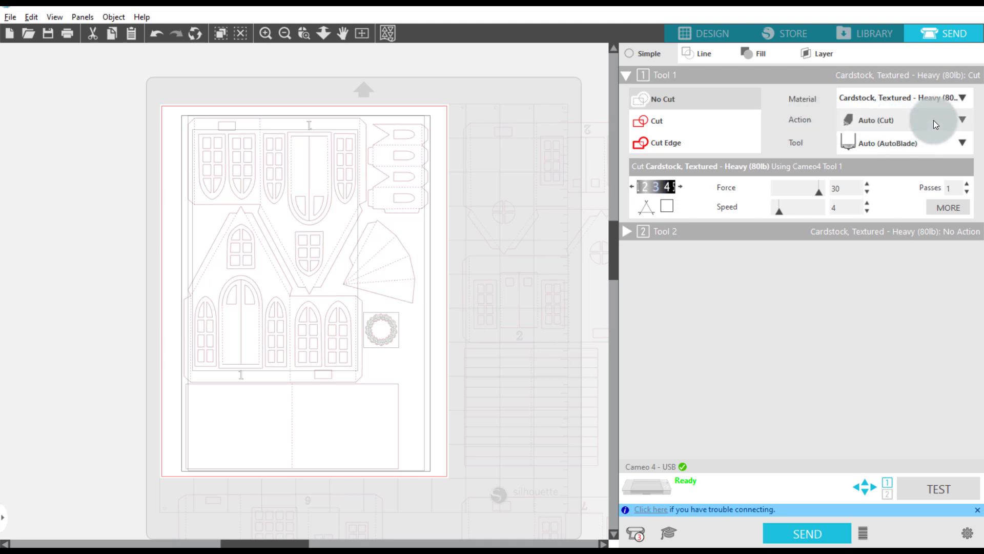
Step: Set the Tool 1 action to Sketch and its tool to Pen
click(963, 120)
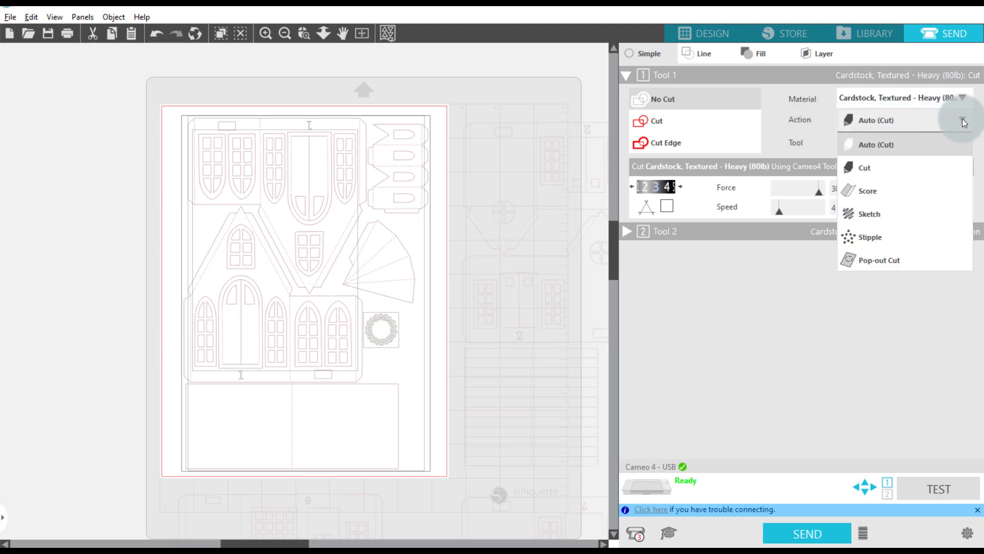
click(878, 217)
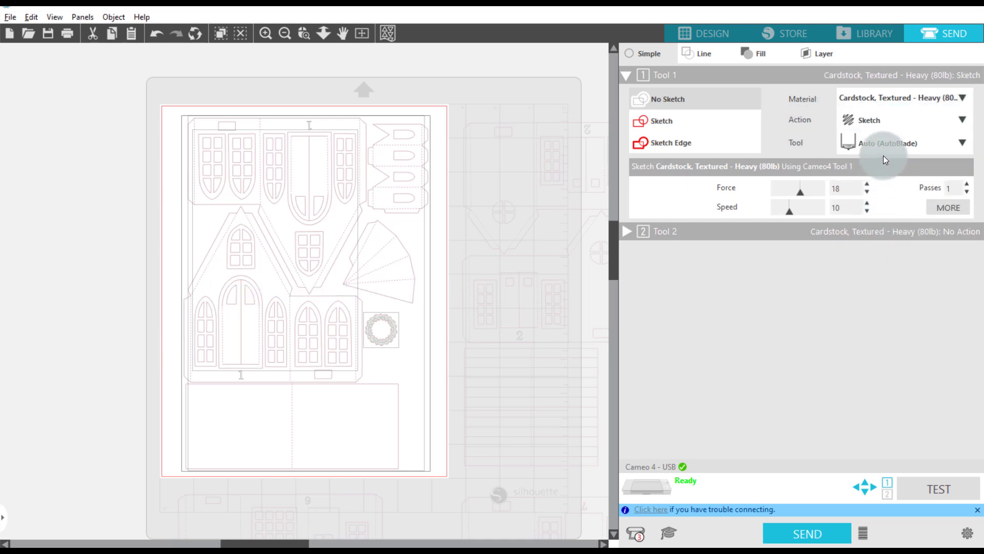
click(962, 142)
click(875, 190)
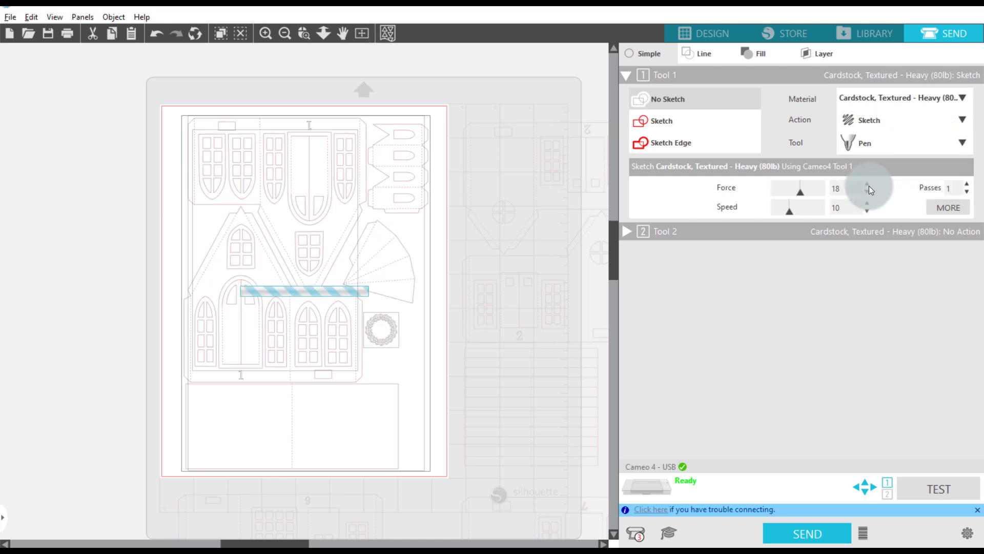
Step: Set every line on the House 1 page to Sketch, and reset them all to No Sketch
click(667, 121)
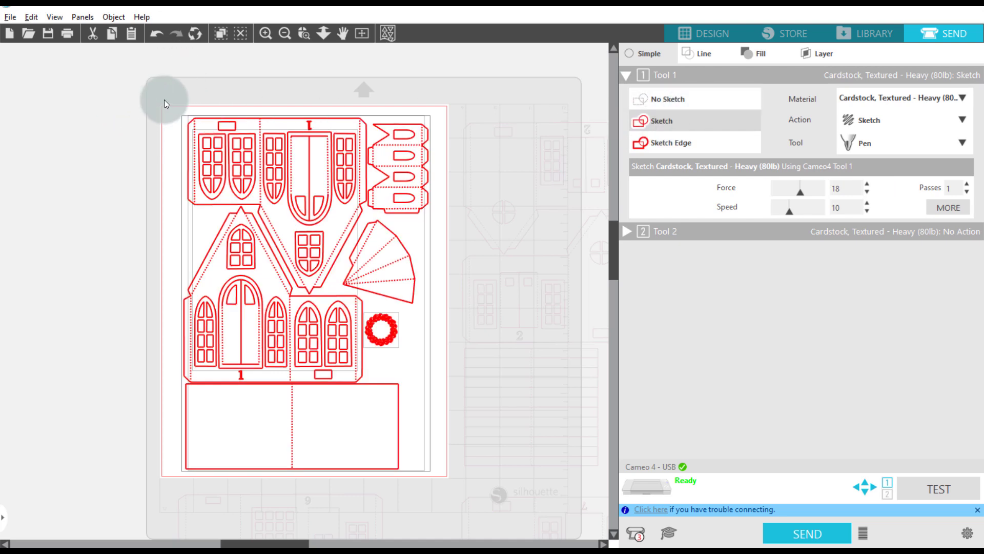
drag(163, 99, 323, 306)
click(668, 97)
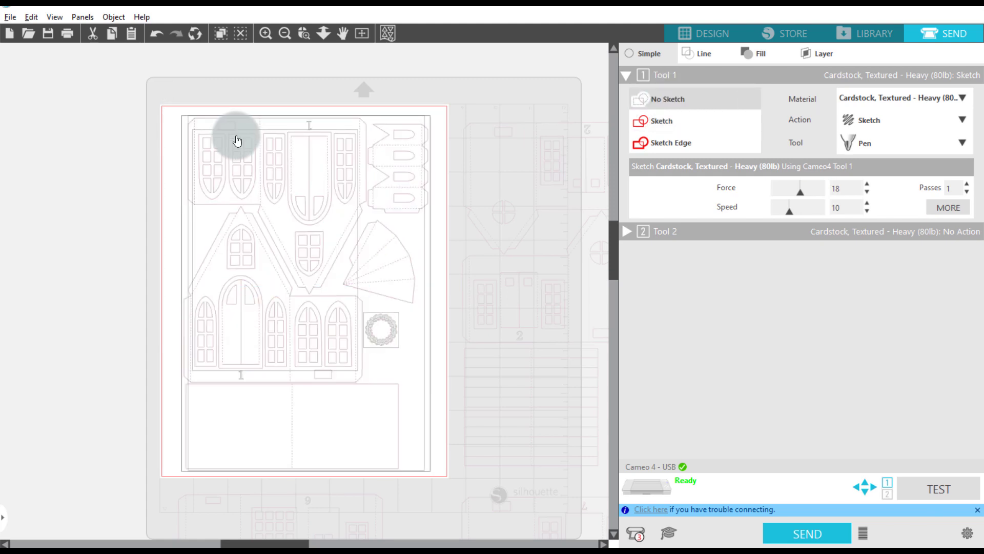
Step: Select only the grouped window and door outlines, set them to Sketch and send them to the Cameo
click(99, 113)
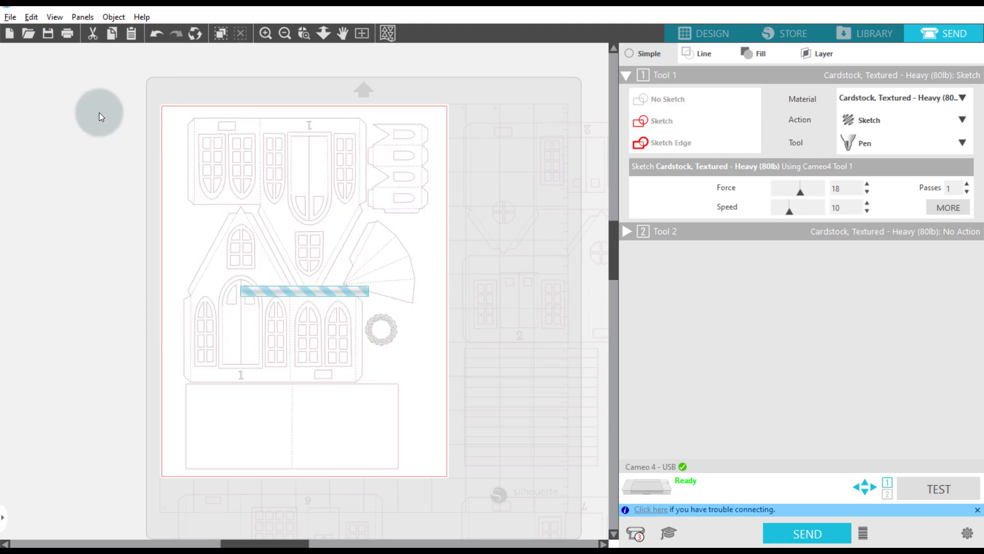
click(237, 139)
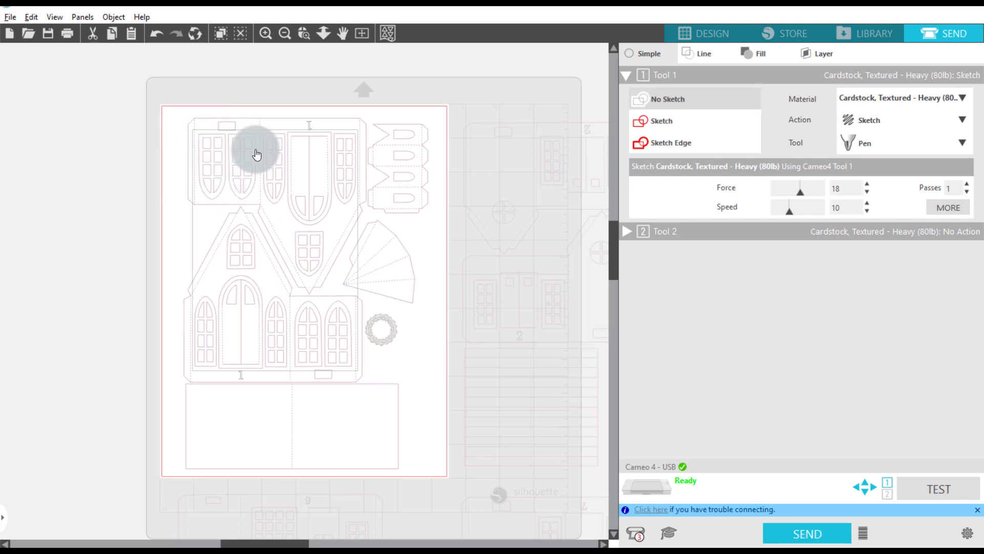
click(659, 119)
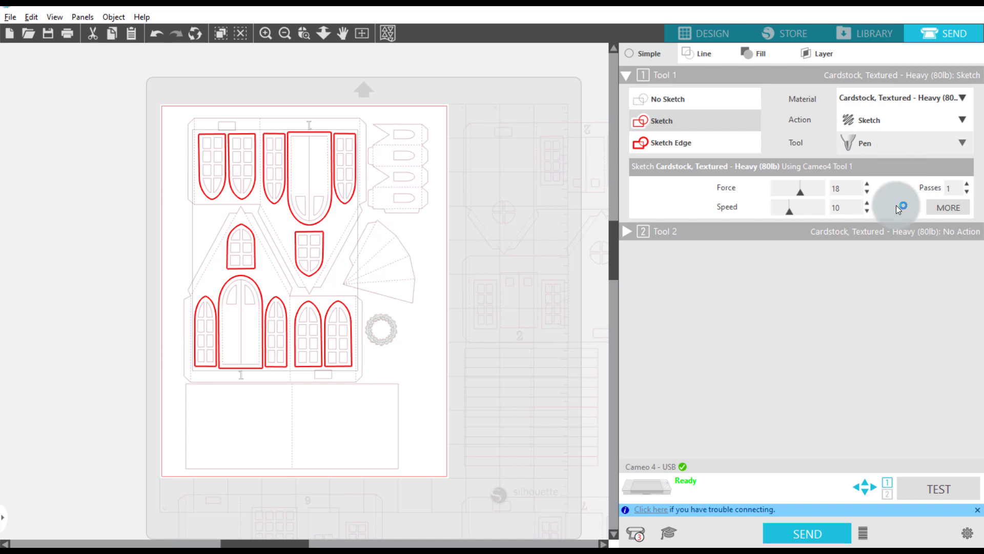
click(811, 531)
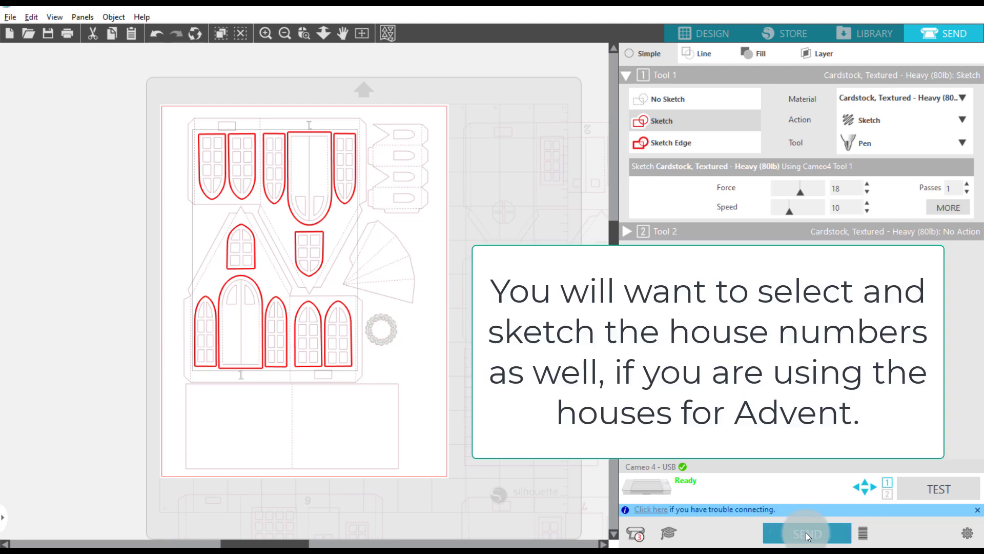
Step: Select all the House 1 groups, including the sketched window and door outlines, and set them to No Sketch
click(217, 136)
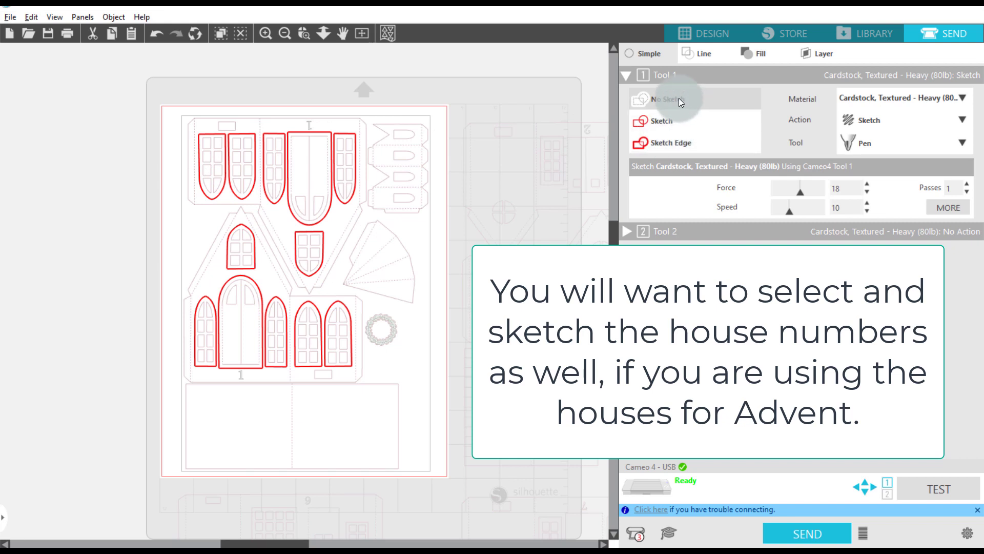
click(122, 143)
click(225, 134)
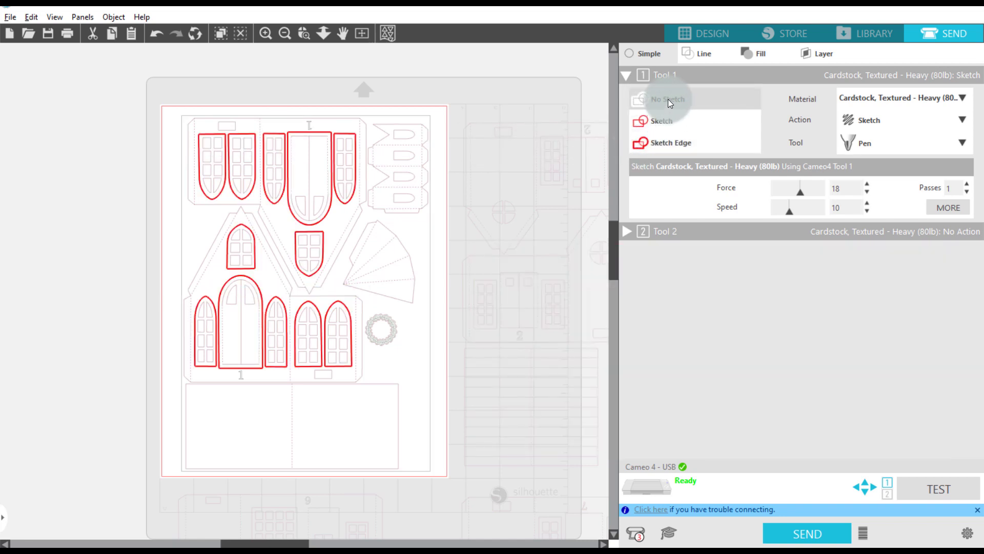
click(320, 138)
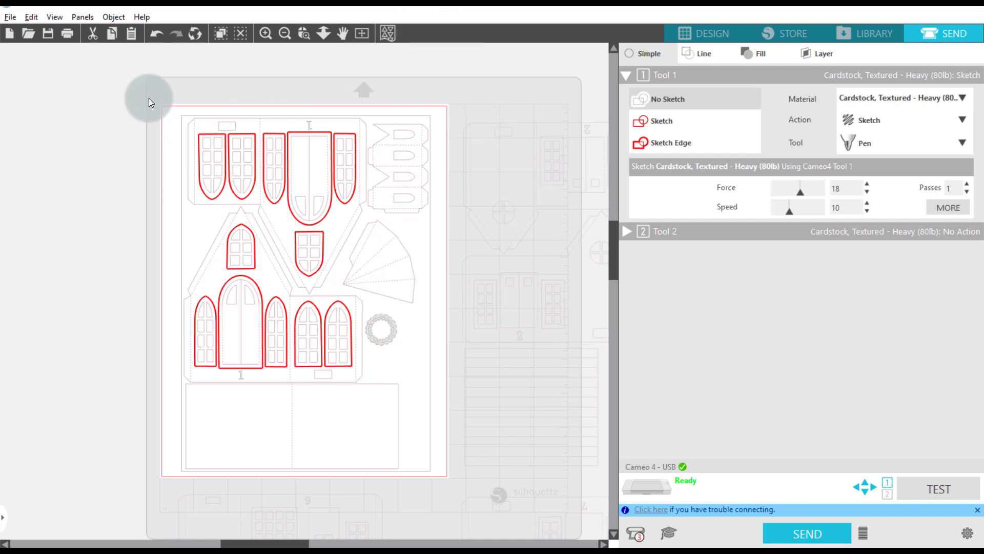
click(179, 132)
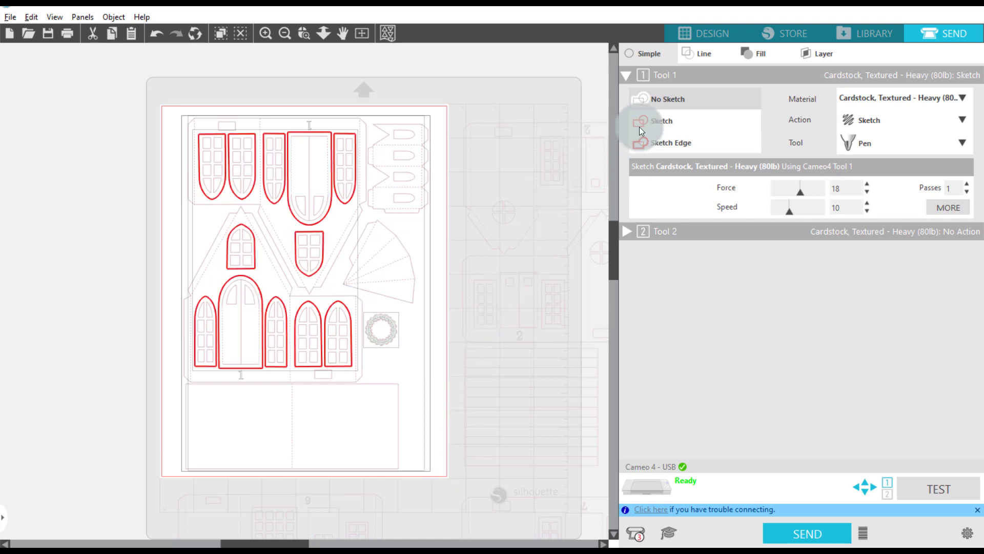
click(670, 97)
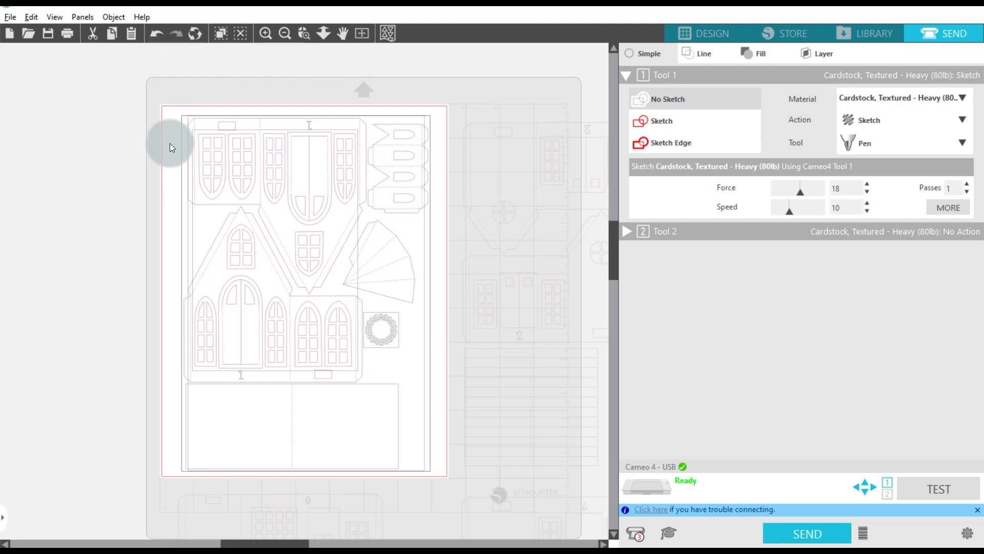
Step: Select only the grouped leaf details of the wreath and set them to Sketch
click(386, 323)
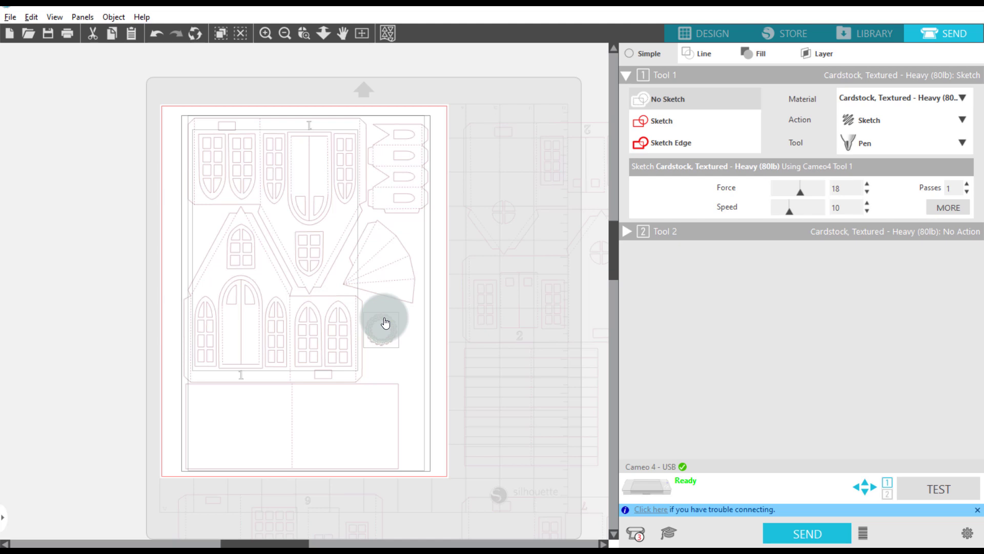
click(125, 244)
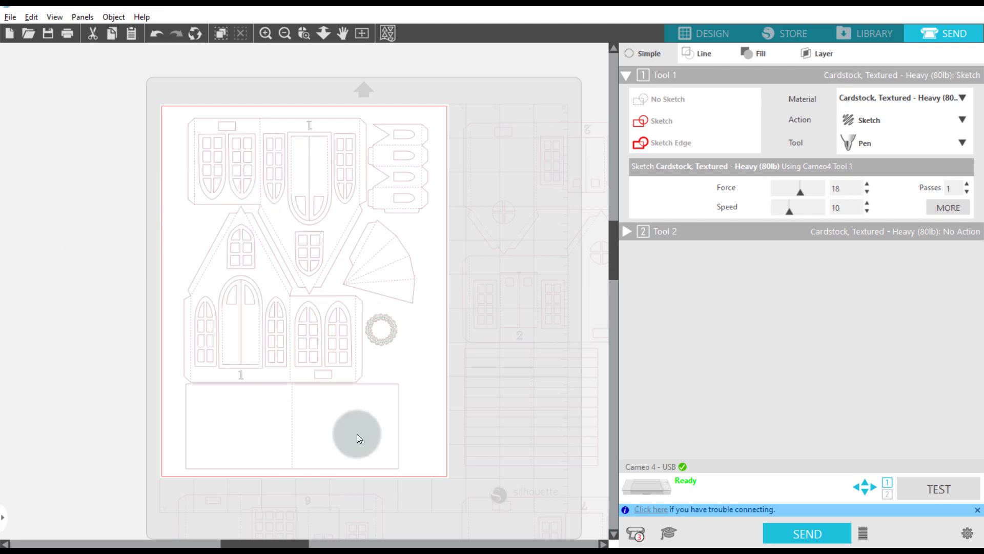
click(387, 324)
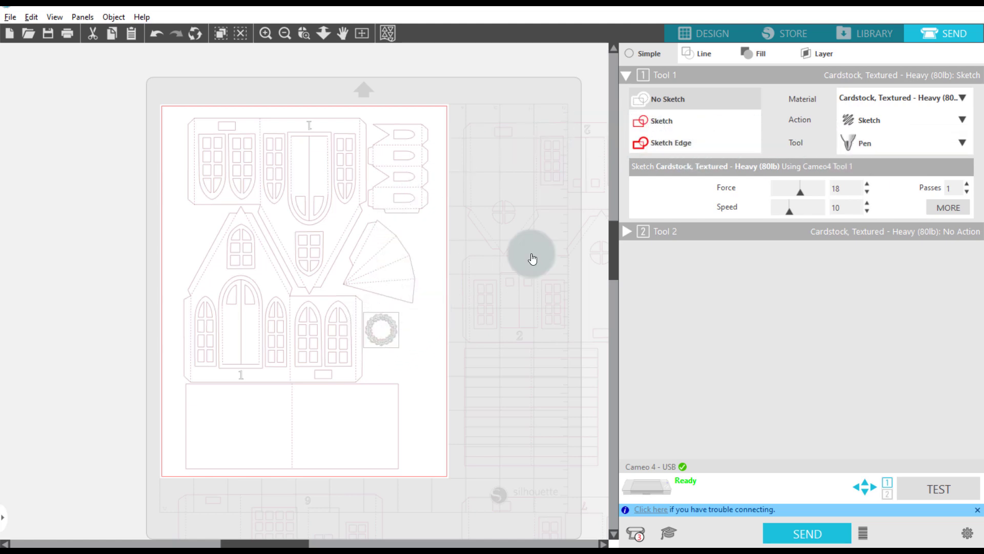
click(672, 121)
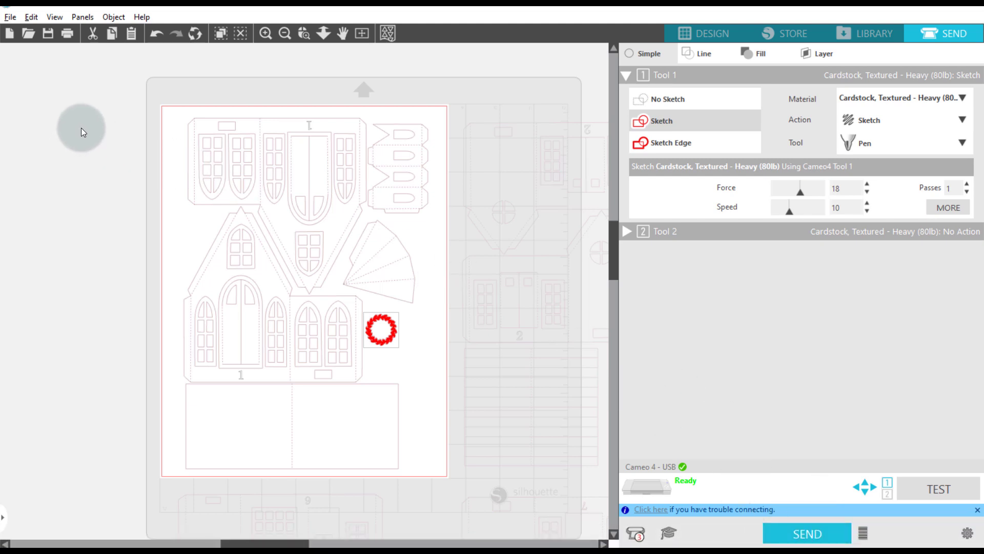
Step: Reset everything on the House 1 page, including the wreath leaves, to No Sketch and clear the selection
drag(136, 92, 192, 143)
drag(359, 328, 445, 477)
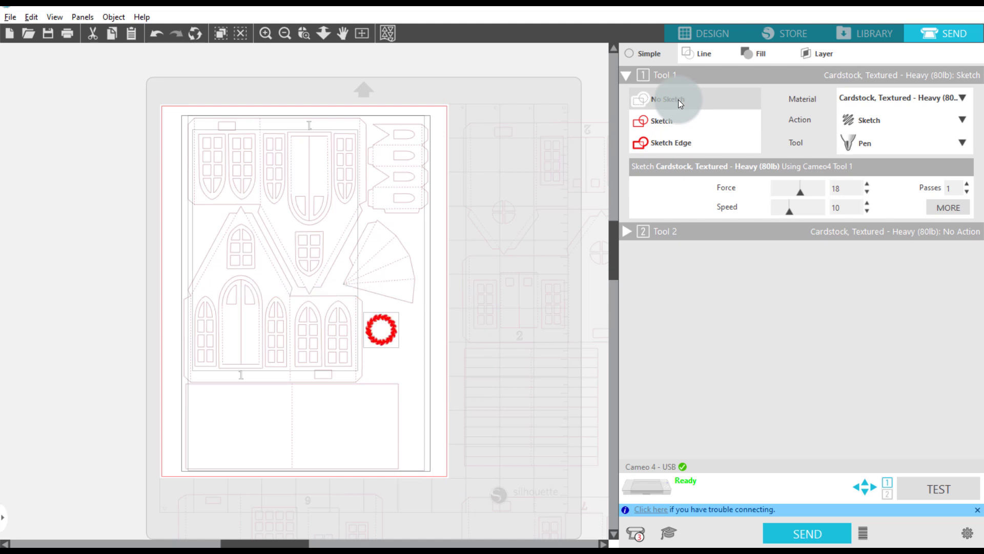
click(70, 152)
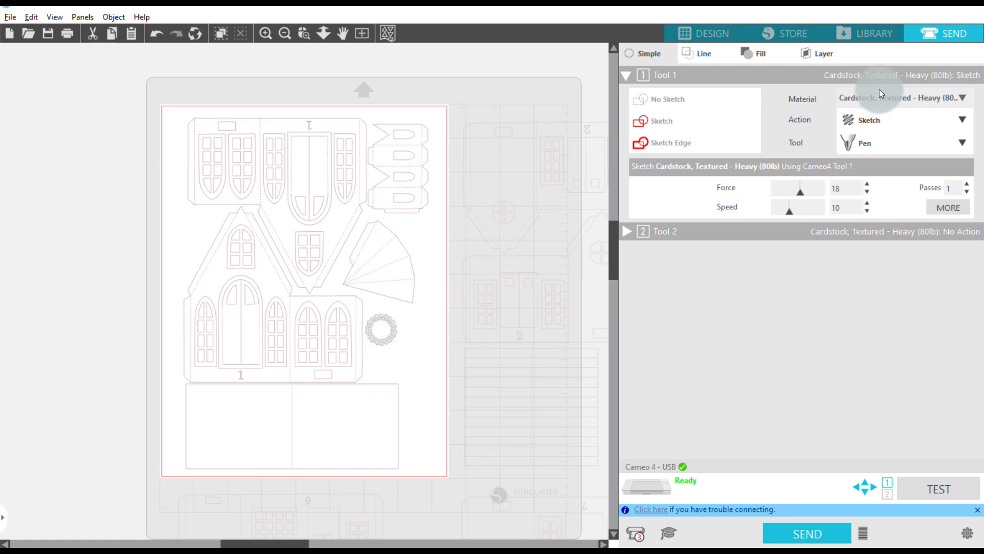
Step: Set the Tool 1 action to Score, assign Score to the grouped dashed fold lines and send them to the Cameo
click(959, 119)
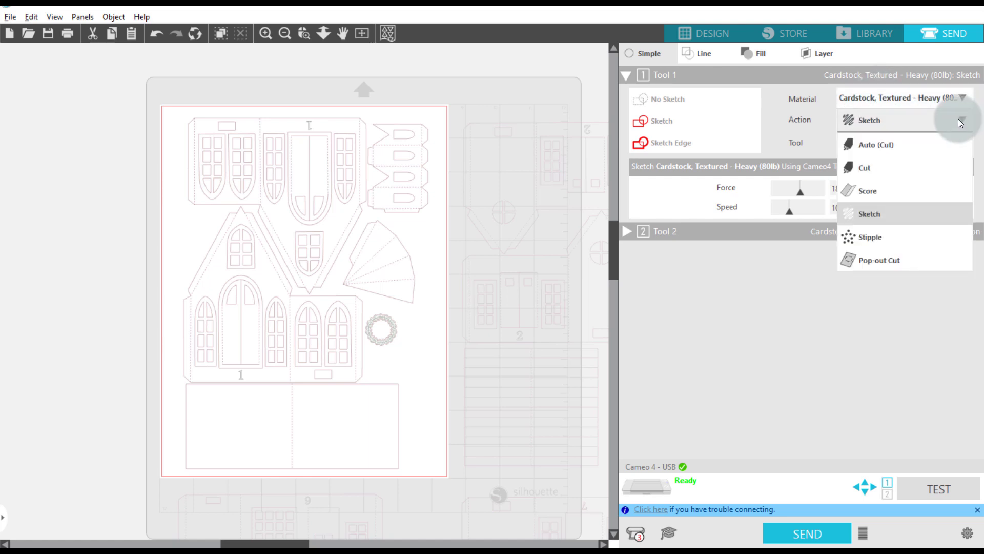
click(869, 192)
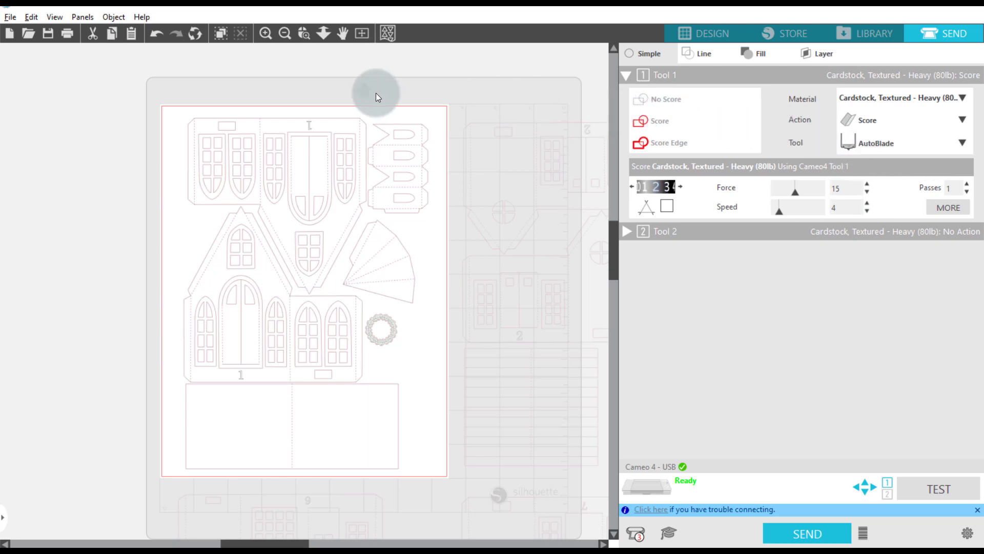
click(195, 134)
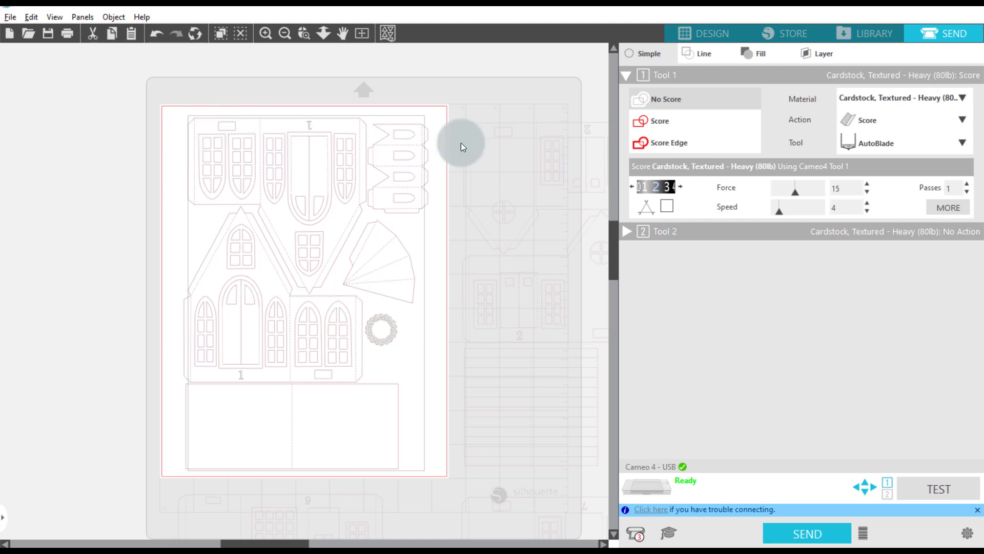
click(661, 121)
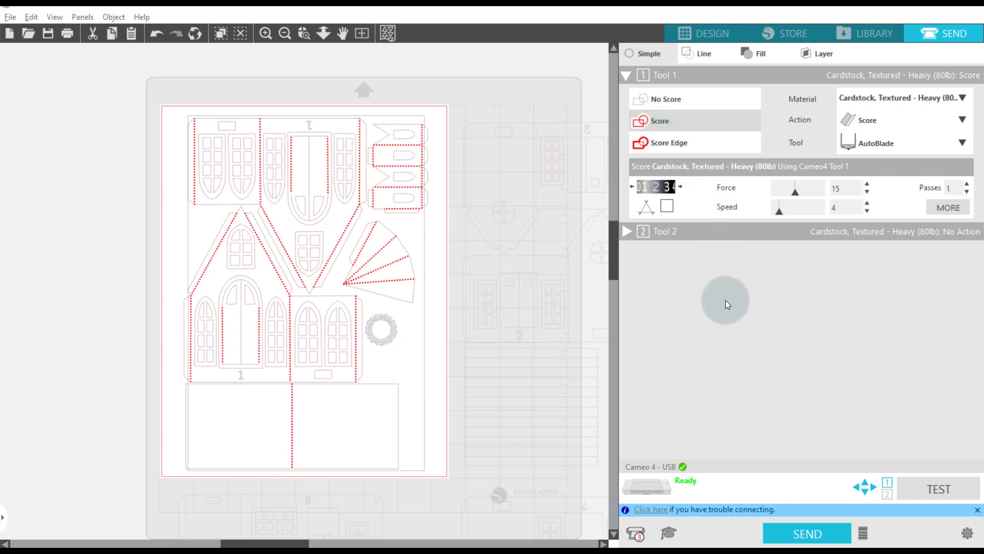
click(786, 533)
Step: Select everything on the House 1 page, set it to No Score and clear the selection
drag(115, 82, 448, 472)
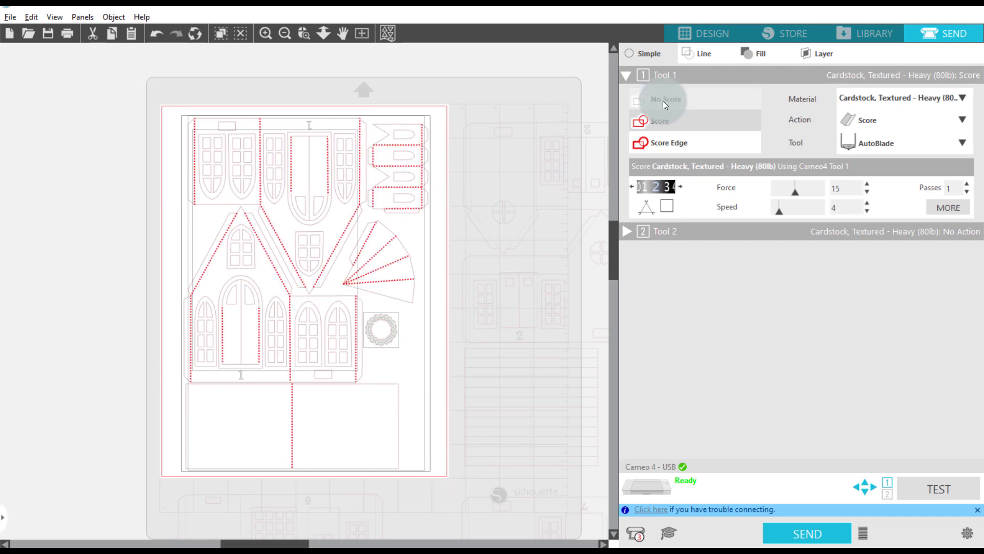
click(663, 100)
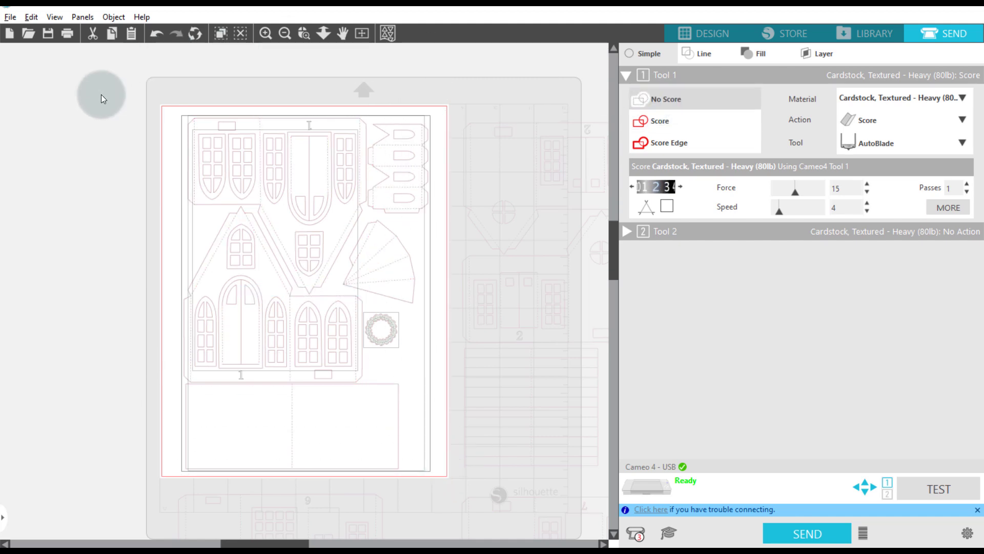
click(77, 148)
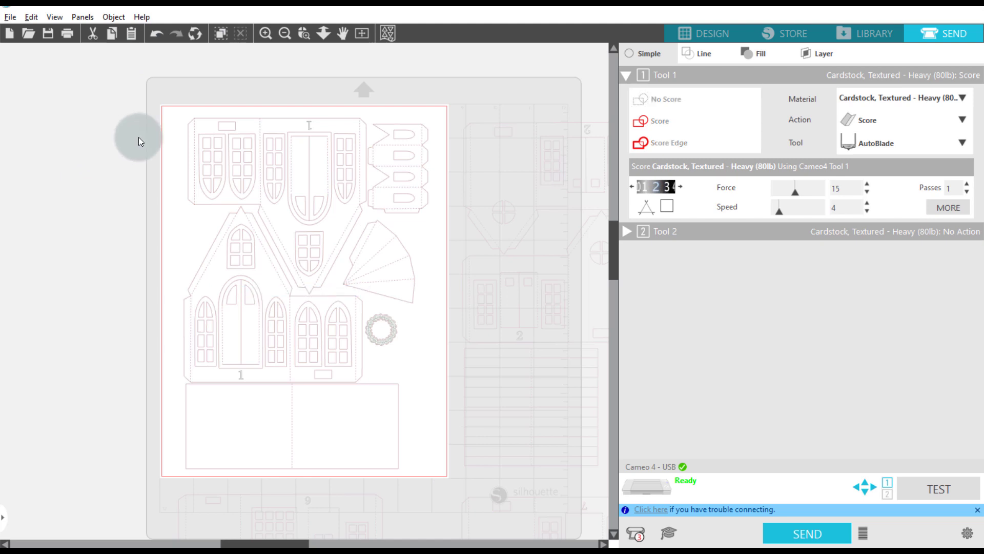
Step: Set the Tool 1 action to Cut and assign Cut to the grouped cut lines of House 1
click(961, 121)
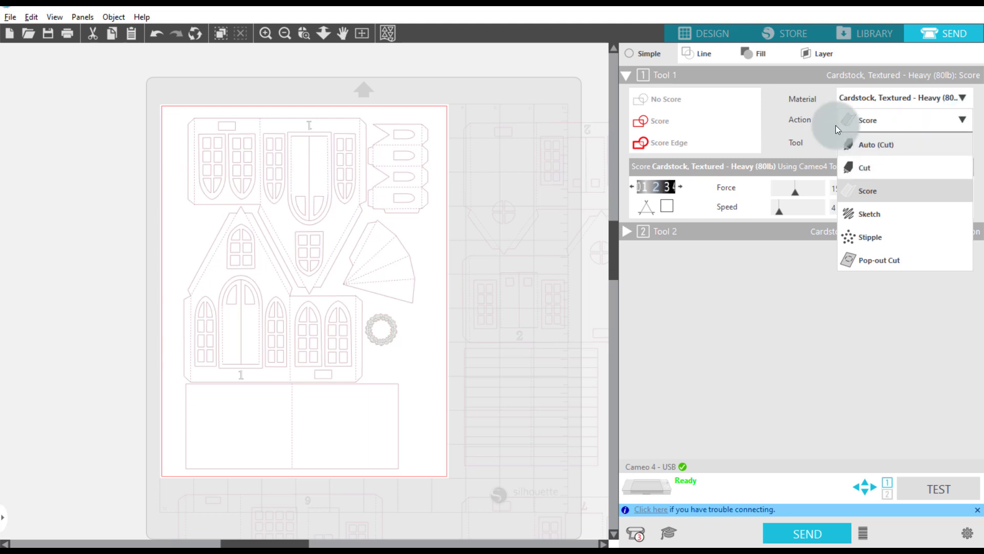
click(820, 122)
click(961, 119)
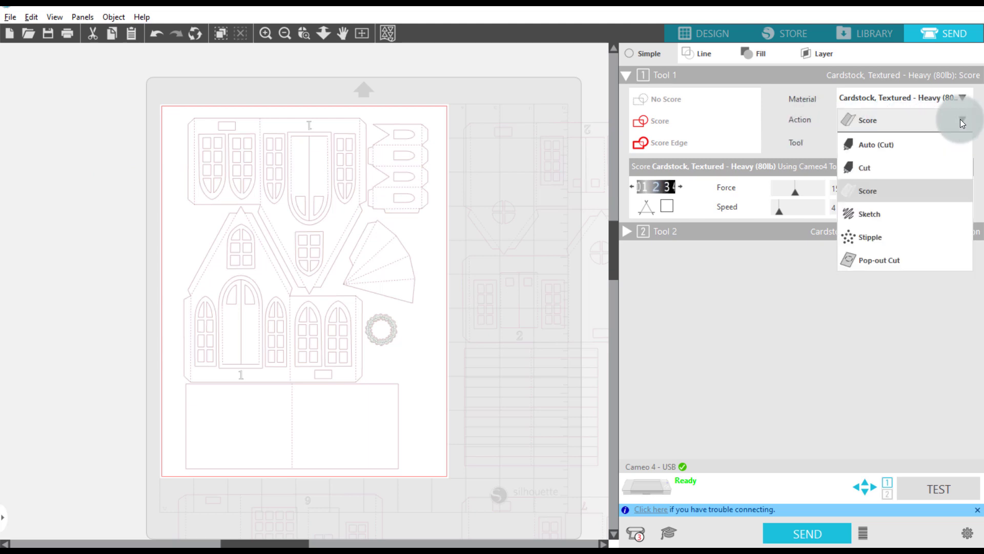
click(868, 167)
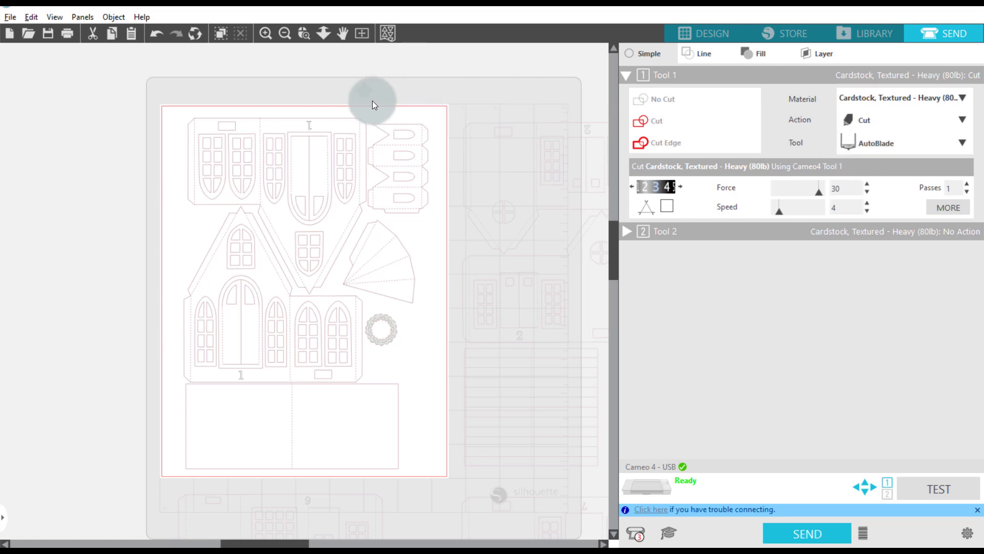
click(280, 124)
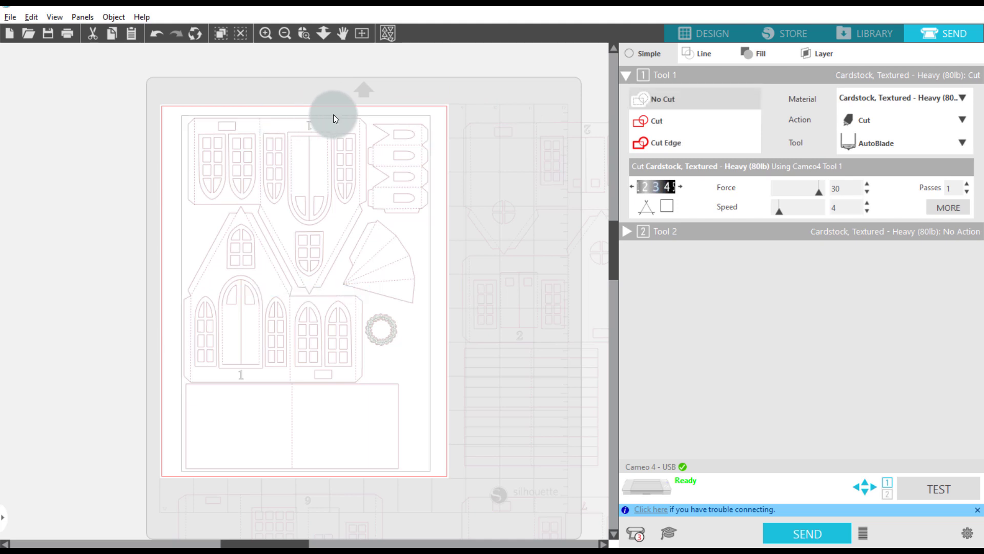
click(661, 123)
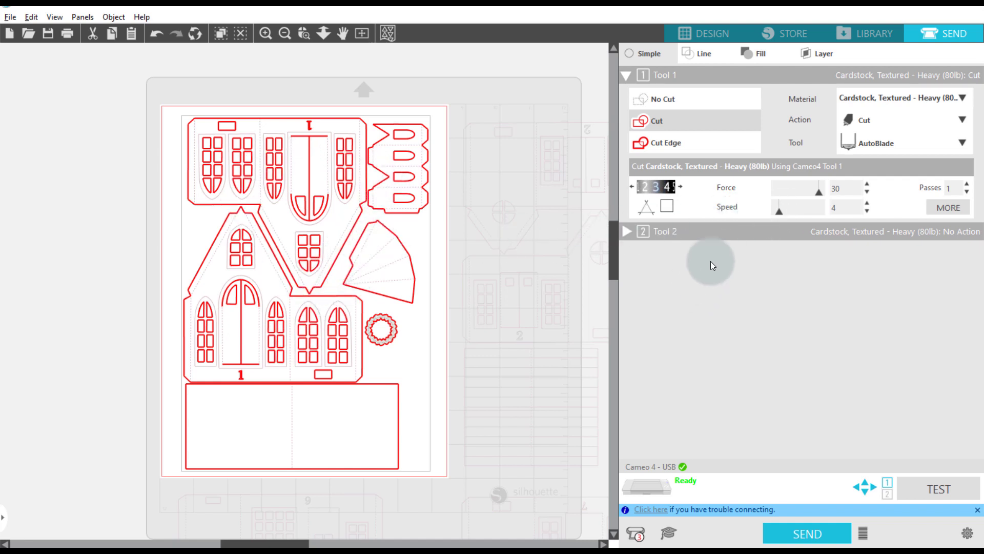
Step: Set the Tool 1 blade depth to 5 and the force to 33 for the cardstock cut
click(682, 187)
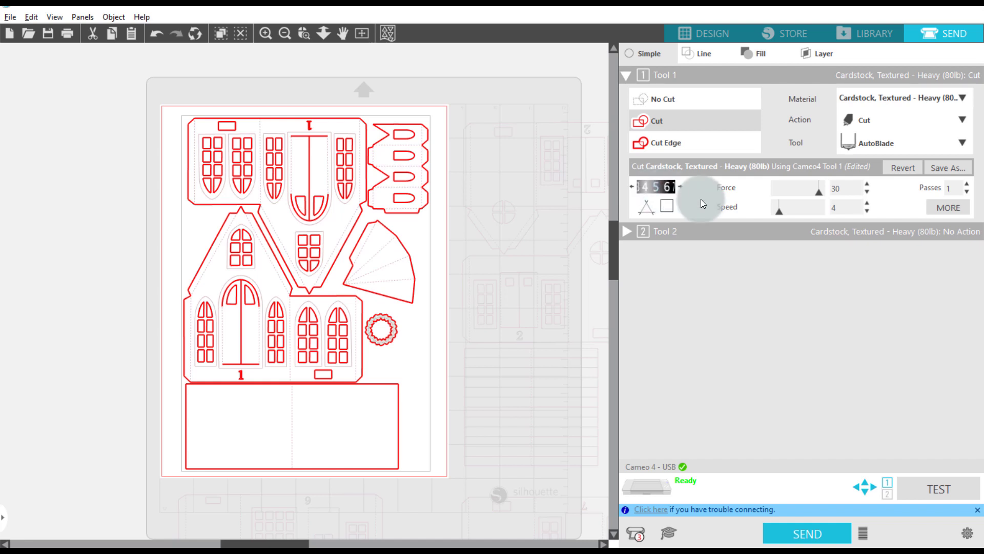
click(868, 184)
click(867, 185)
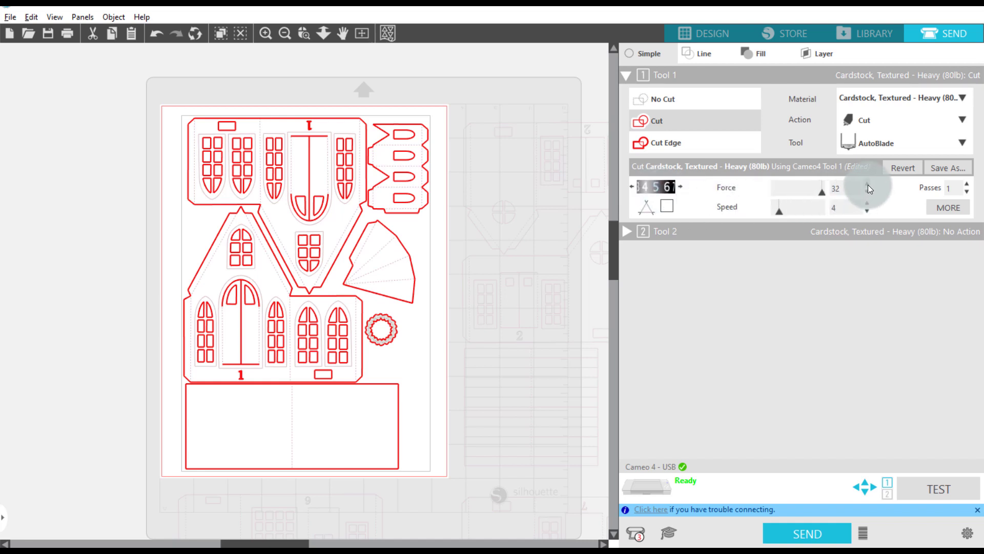
click(867, 184)
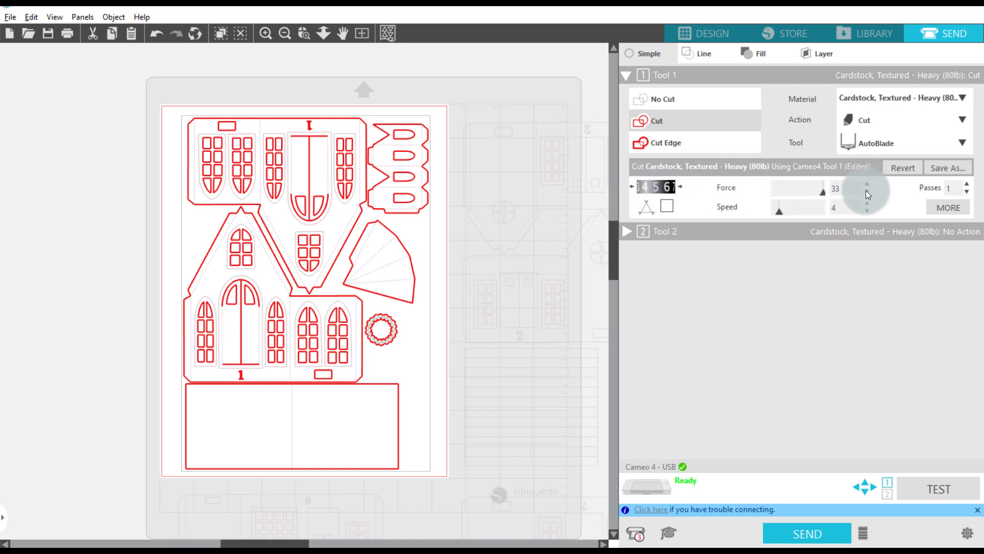
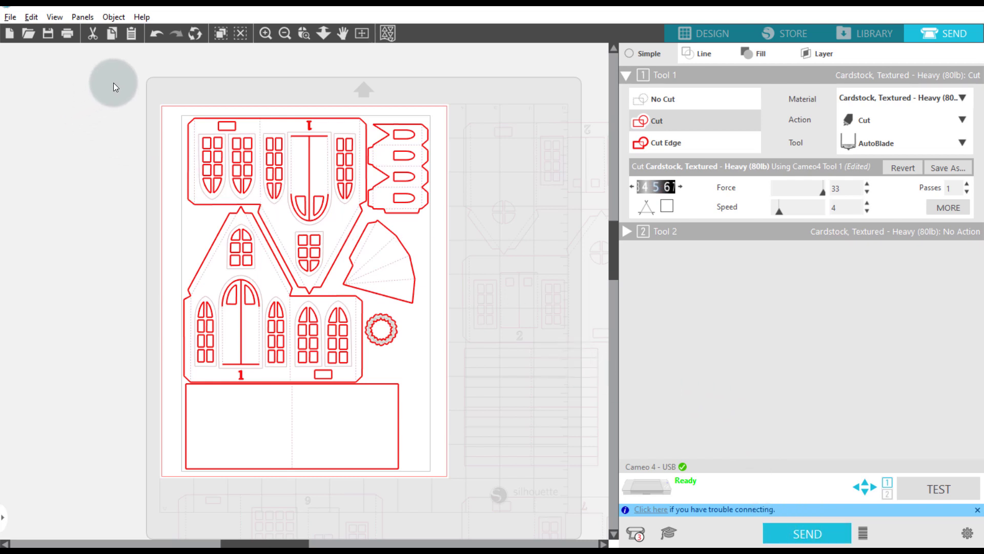
Step: Set everything on the House 1 page to No Cut and move the pieces off the page into the empty area beside the mat
drag(119, 86, 448, 475)
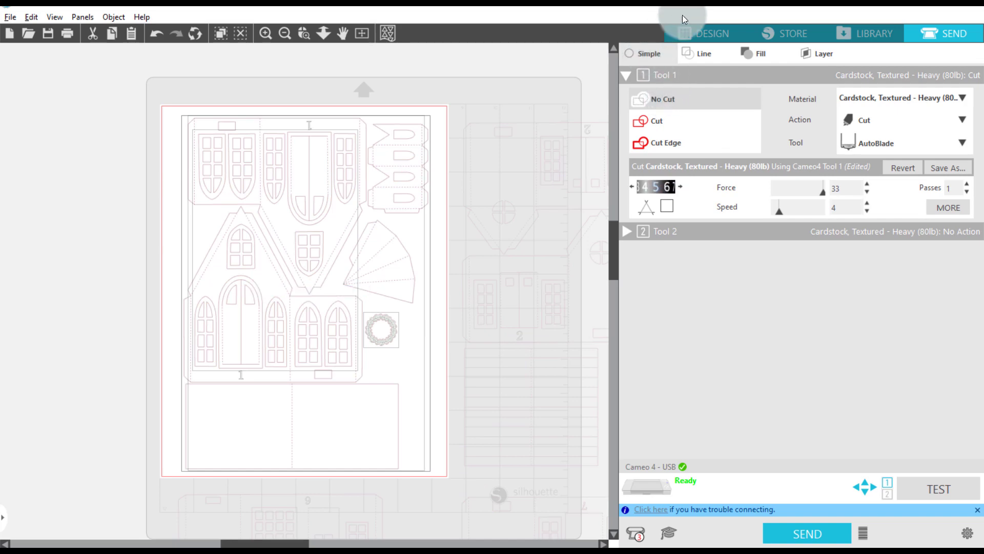
click(717, 32)
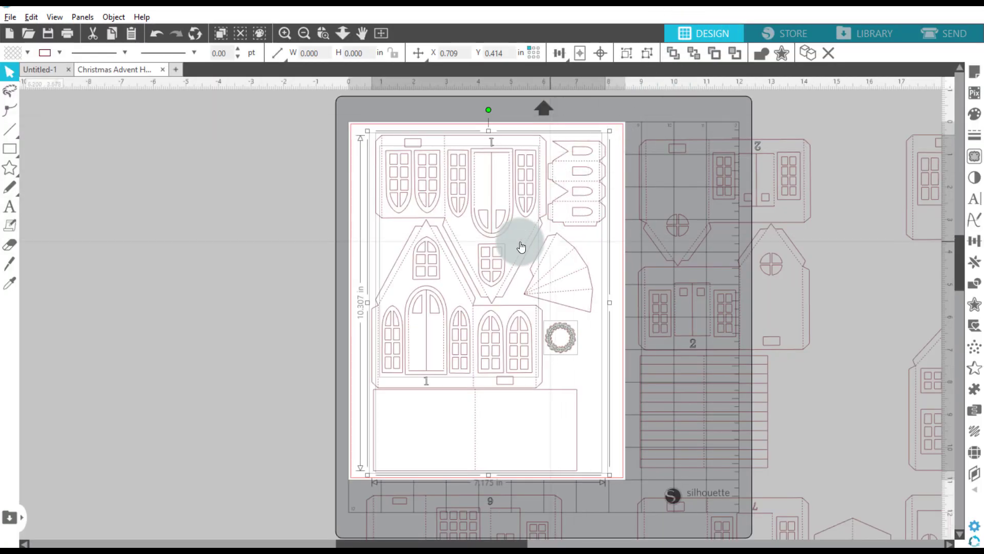
click(269, 196)
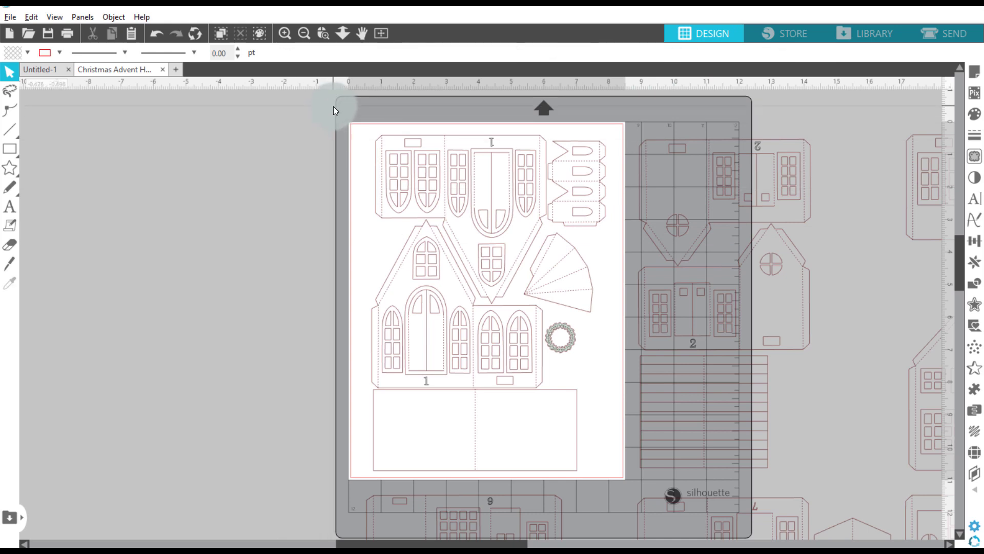
drag(341, 114, 615, 479)
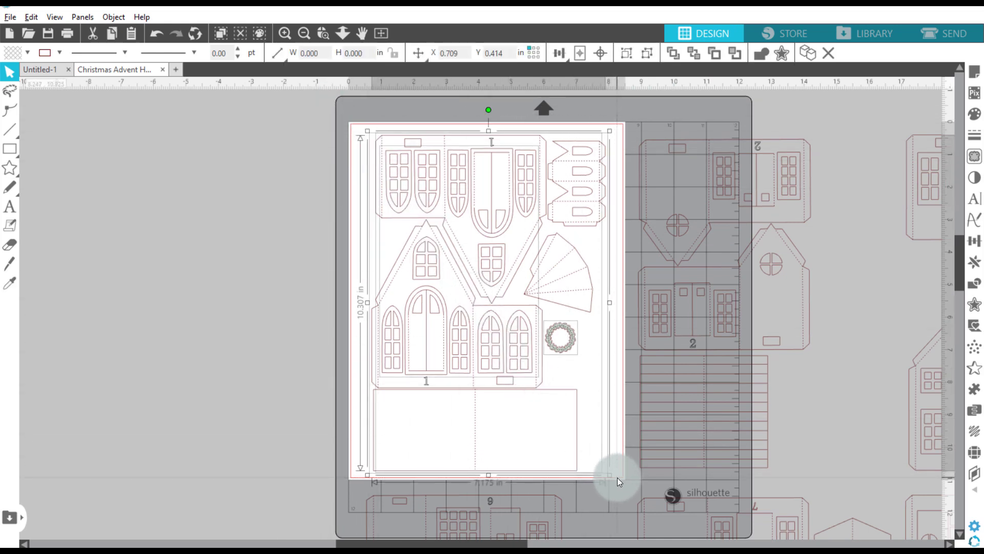
drag(512, 272, 204, 267)
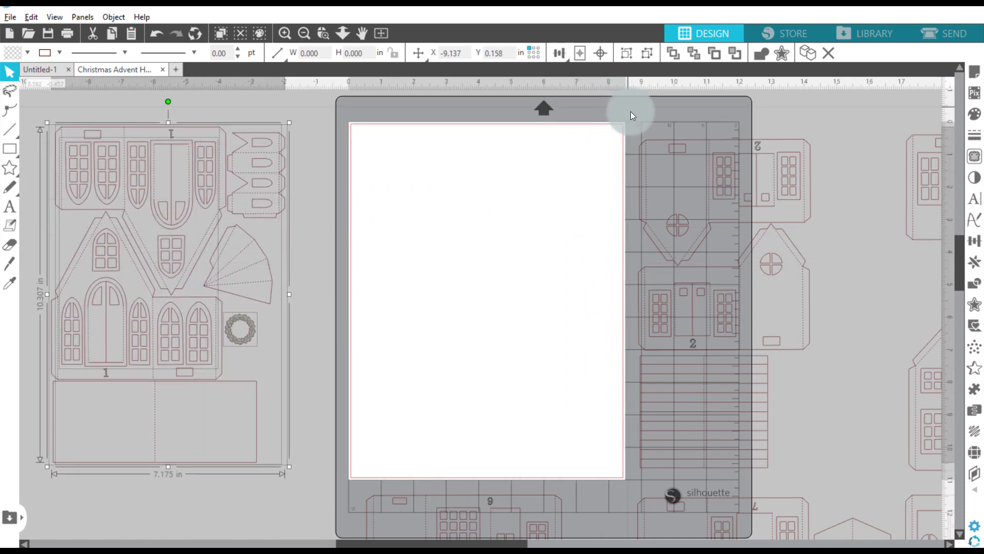
Step: Select all House 2 pieces beside the page, move them onto the page and clear the selection
drag(631, 112, 824, 468)
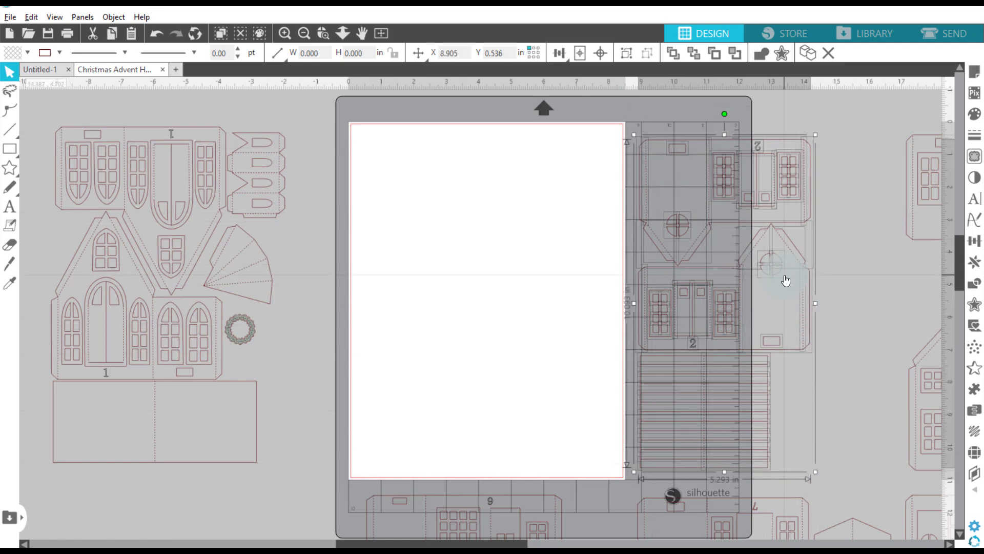
drag(786, 280, 516, 269)
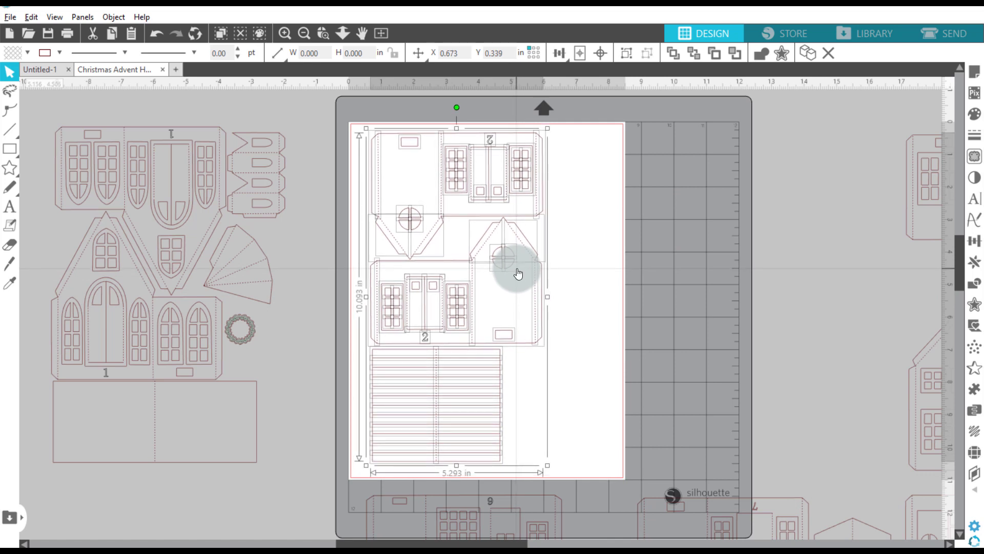
click(600, 223)
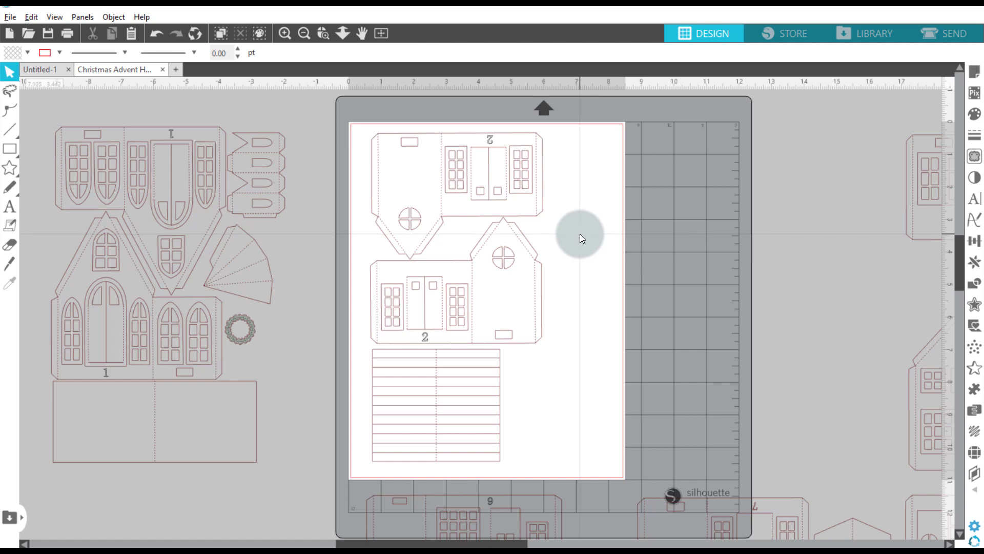
click(459, 199)
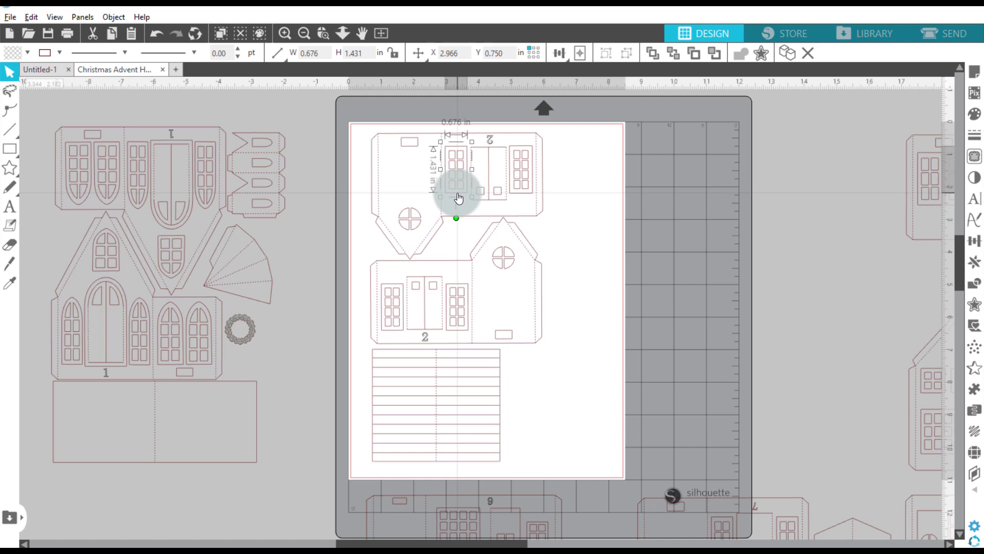
shift+click(519, 193)
shift+click(457, 284)
shift+click(402, 284)
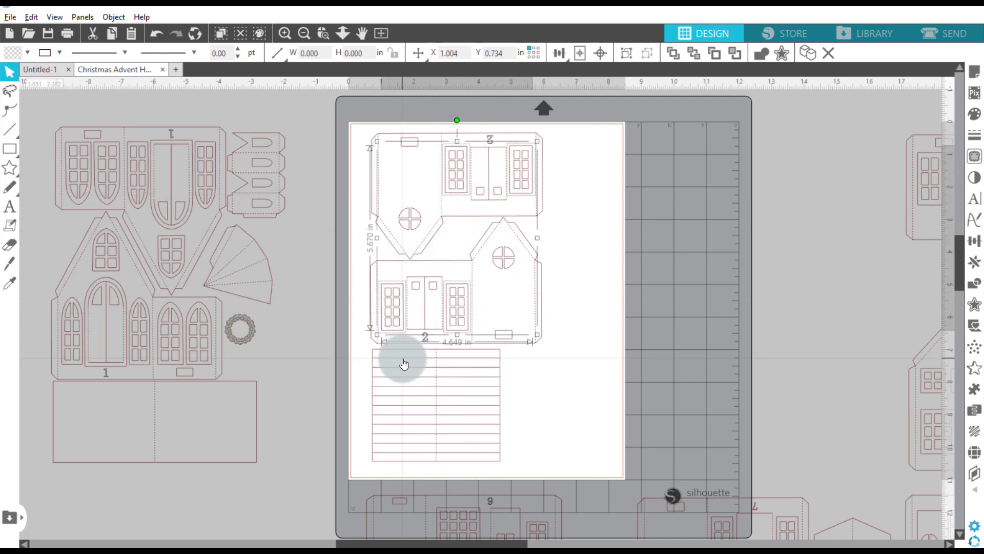
shift+click(404, 363)
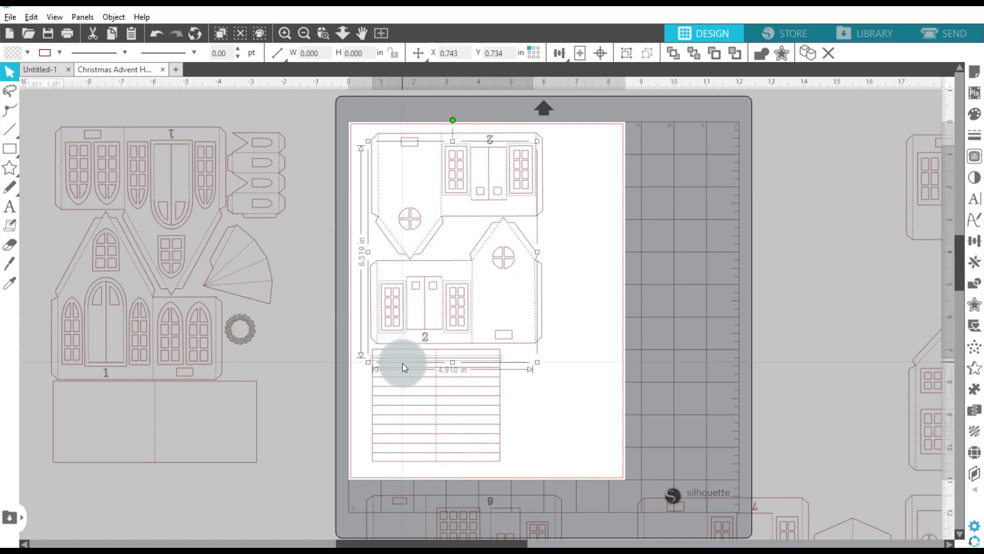
click(565, 449)
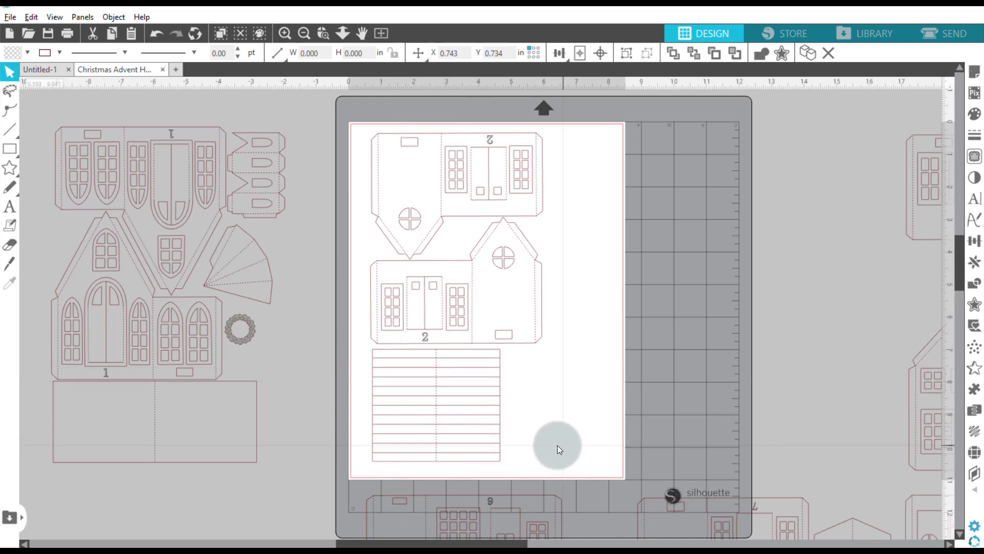
Step: Select the inner horizontal roof lines and the four rectangular window outlines of House 2 and group them
click(486, 460)
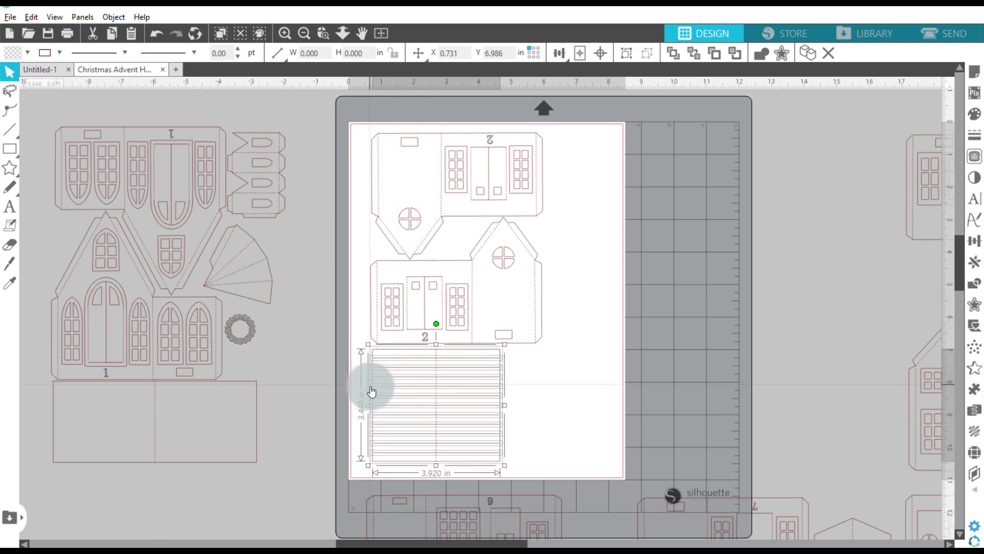
shift+click(381, 349)
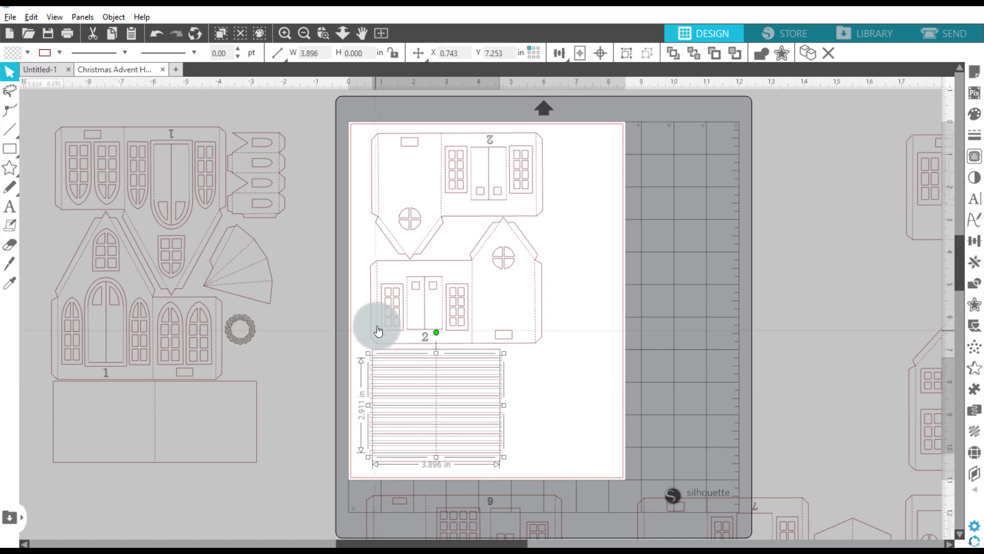
shift+click(395, 288)
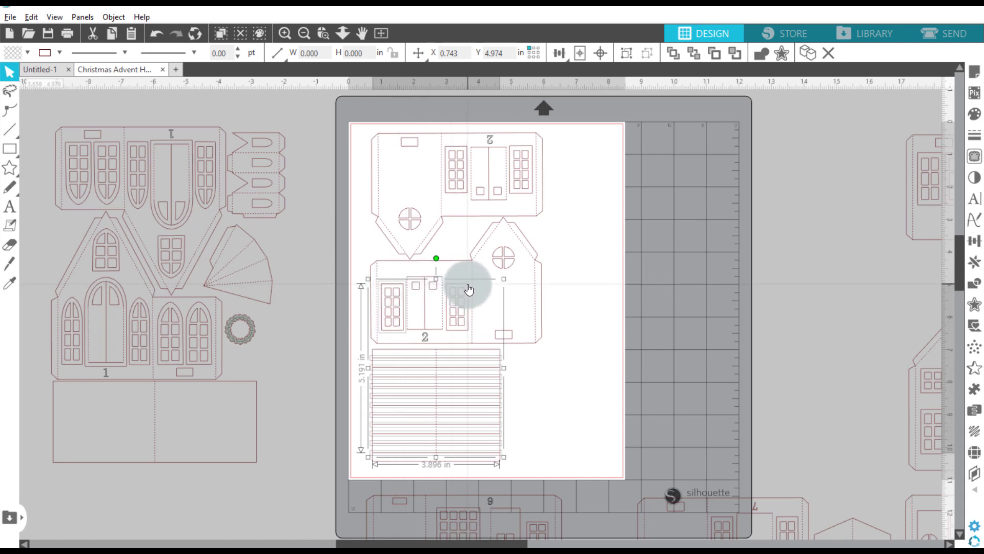
shift+click(457, 199)
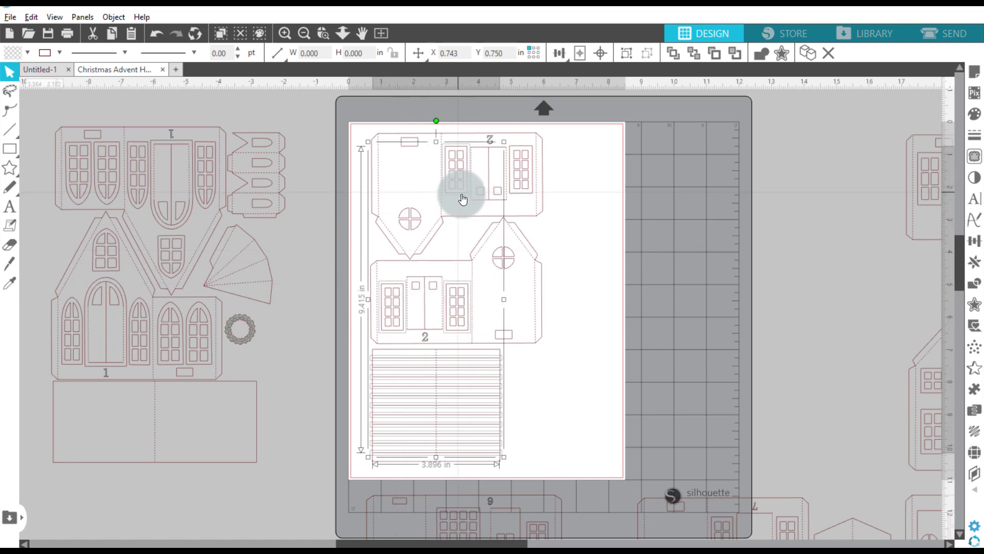
shift+click(528, 199)
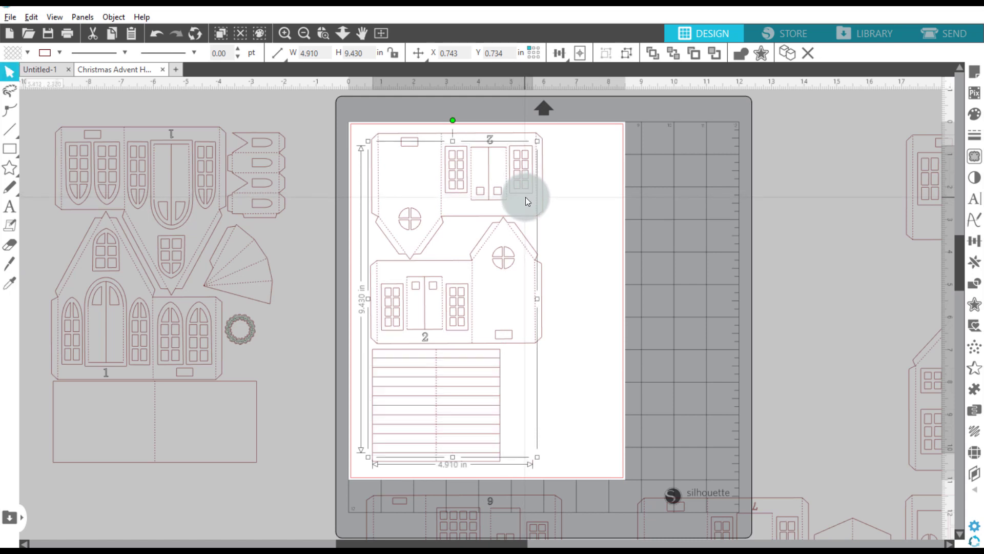
Step: Check the group of roof lines and window outlines by moving it off the page, undo the move and clear the selection
click(525, 245)
drag(525, 244, 542, 243)
key(Delete)
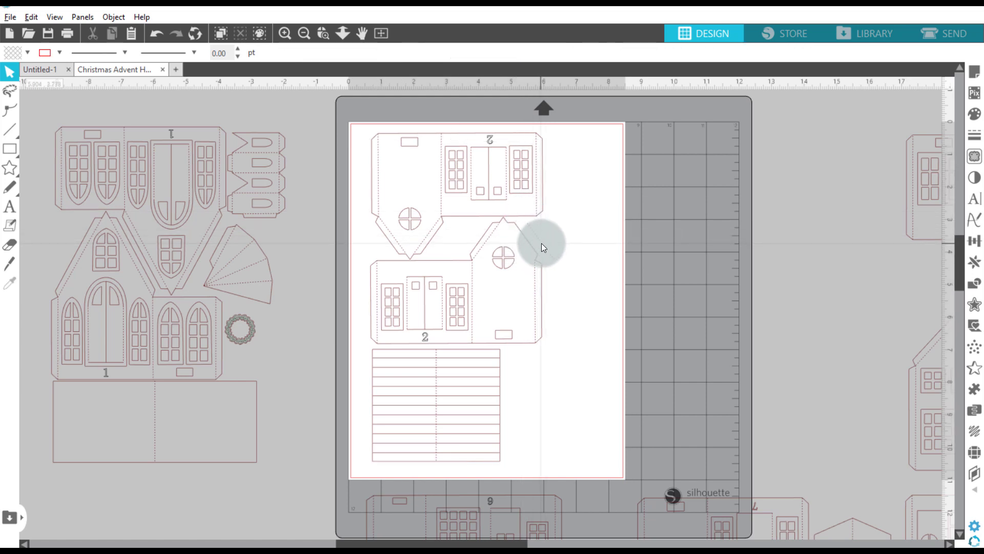
click(542, 243)
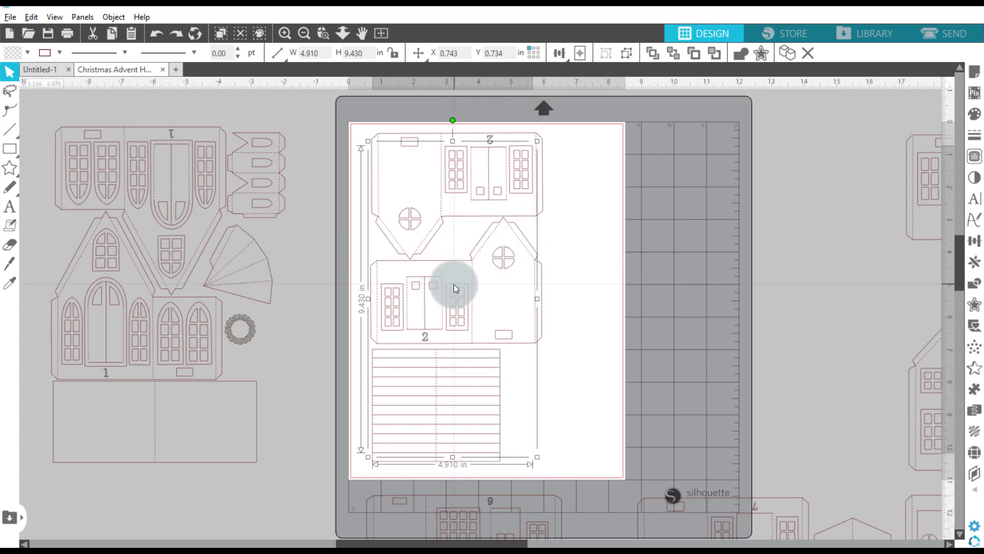
drag(454, 284, 697, 282)
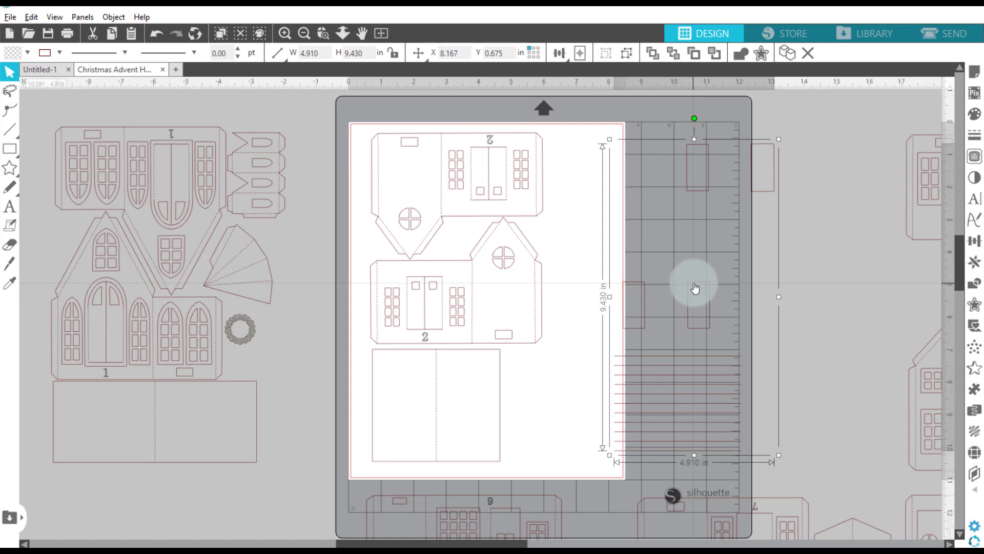
key(ctrl+z)
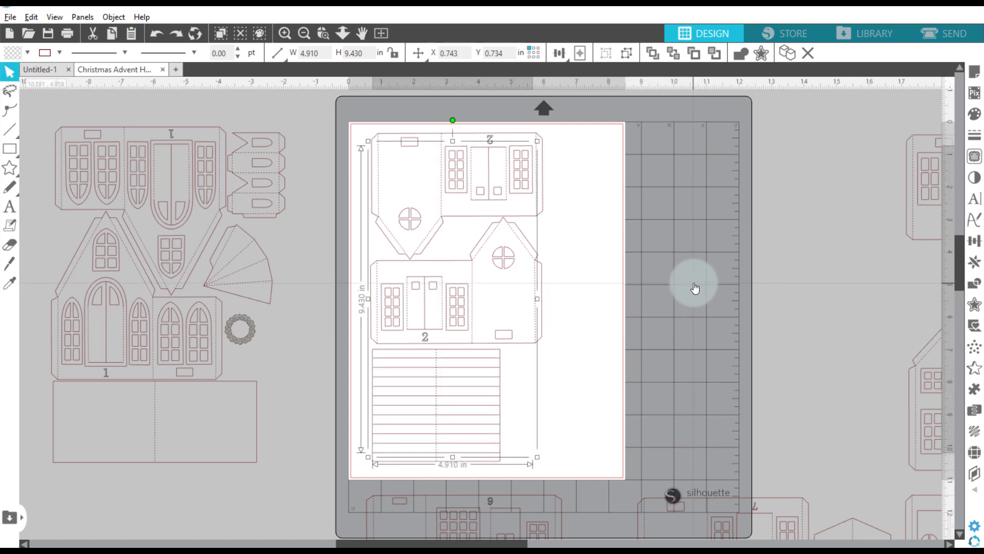
click(592, 202)
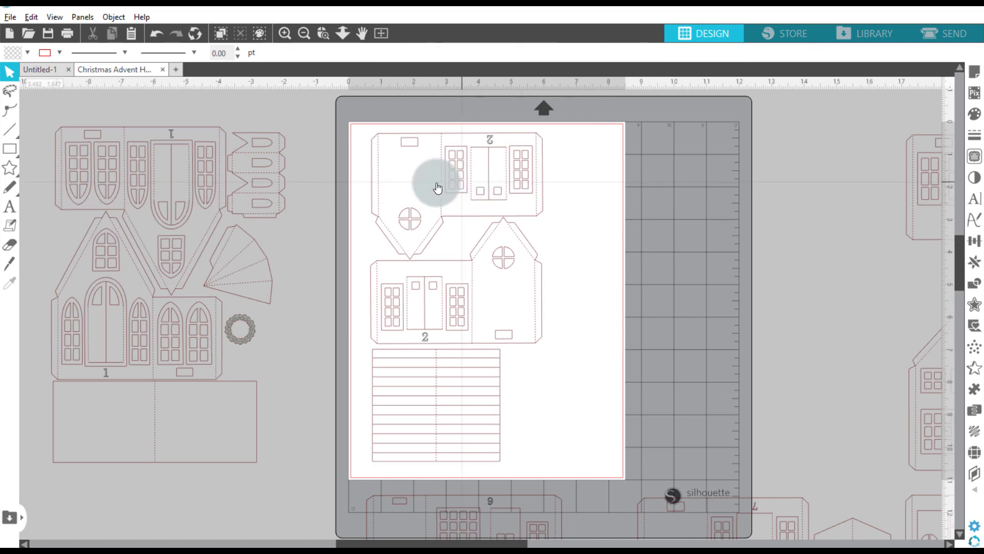
Step: Select the dashed fold lines of House 2's upper wall piece, including the gable's diagonals and the lines beside the door
click(381, 198)
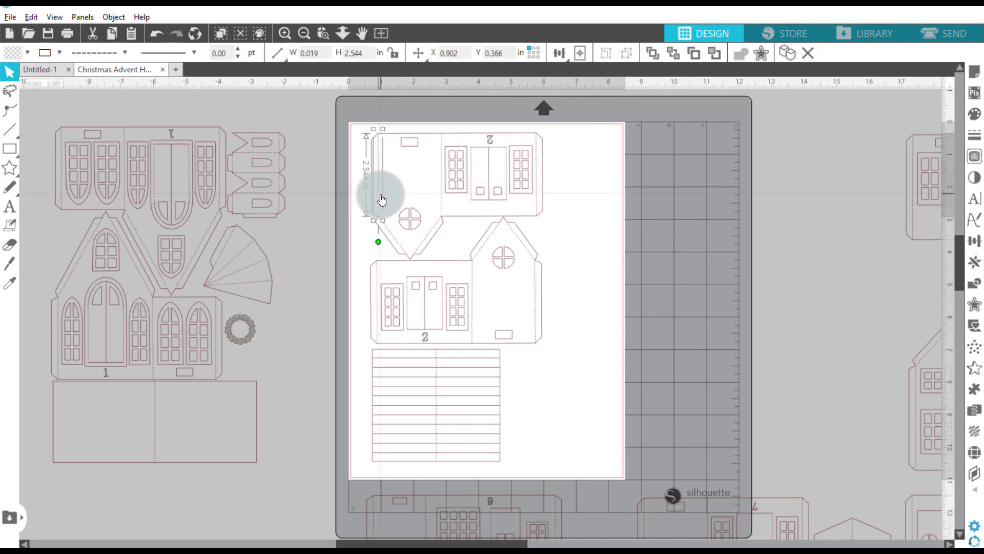
key(i)
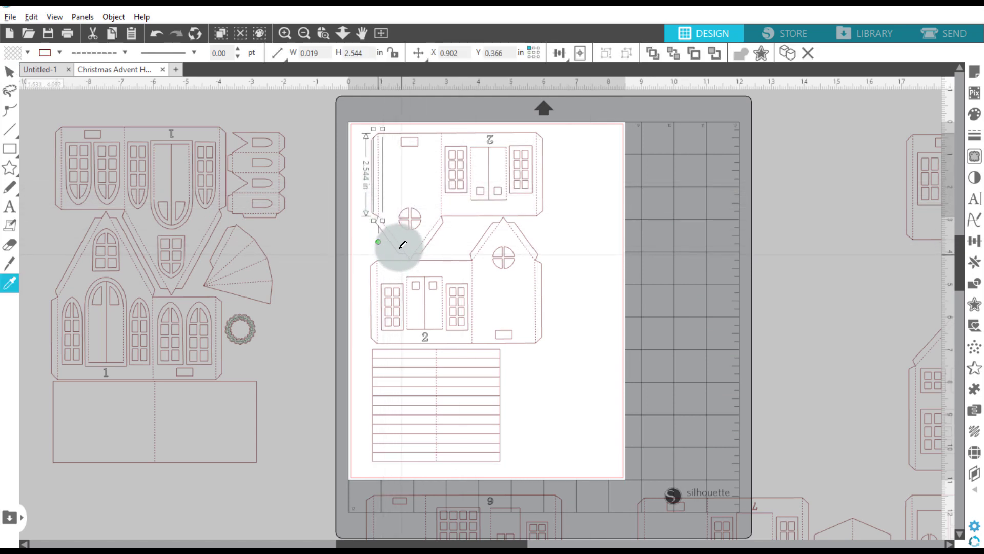
key(v)
shift+click(400, 247)
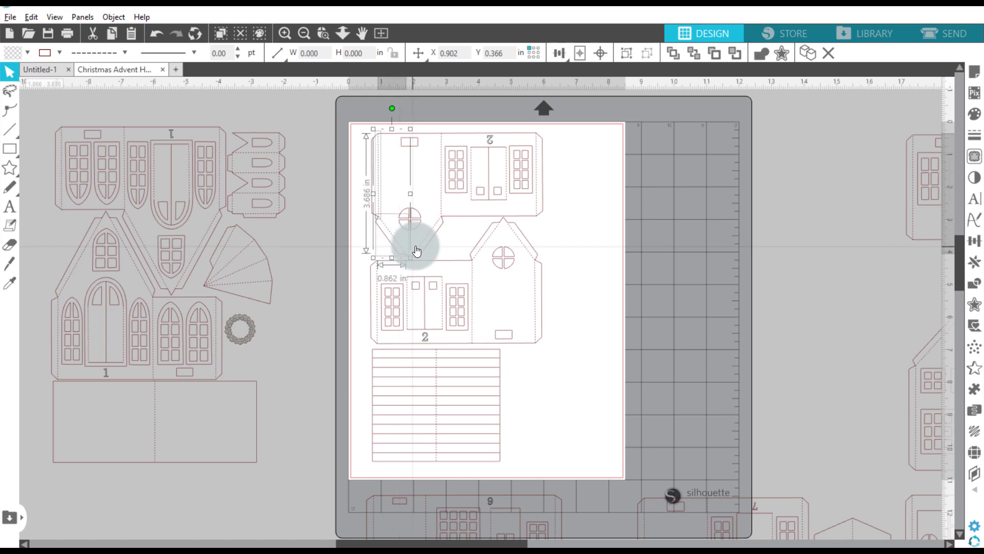
shift+click(421, 243)
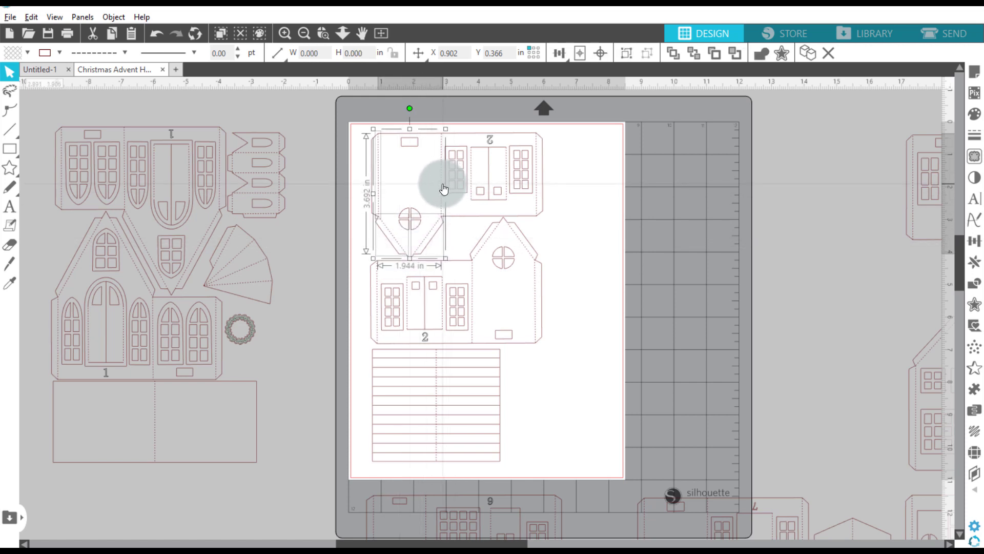
shift+click(446, 185)
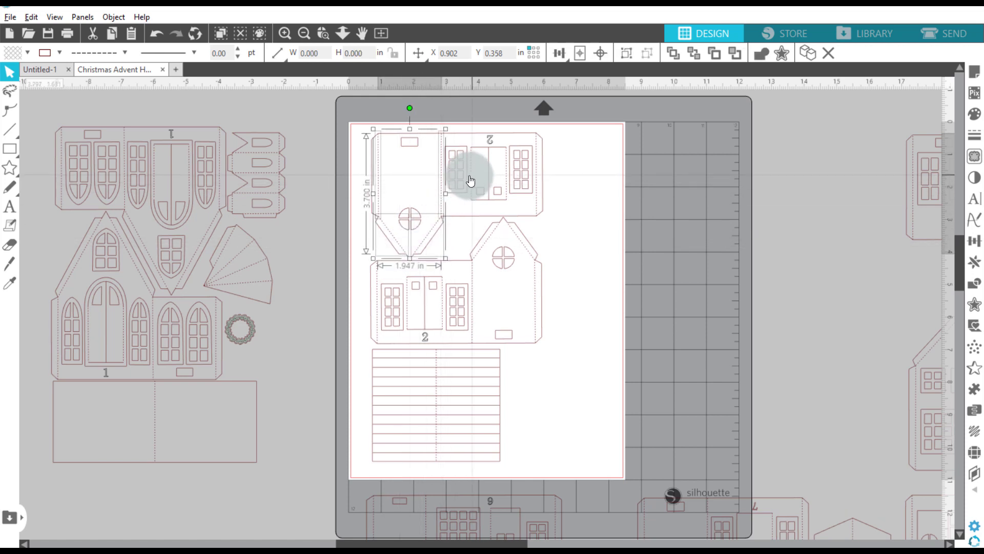
shift+click(474, 176)
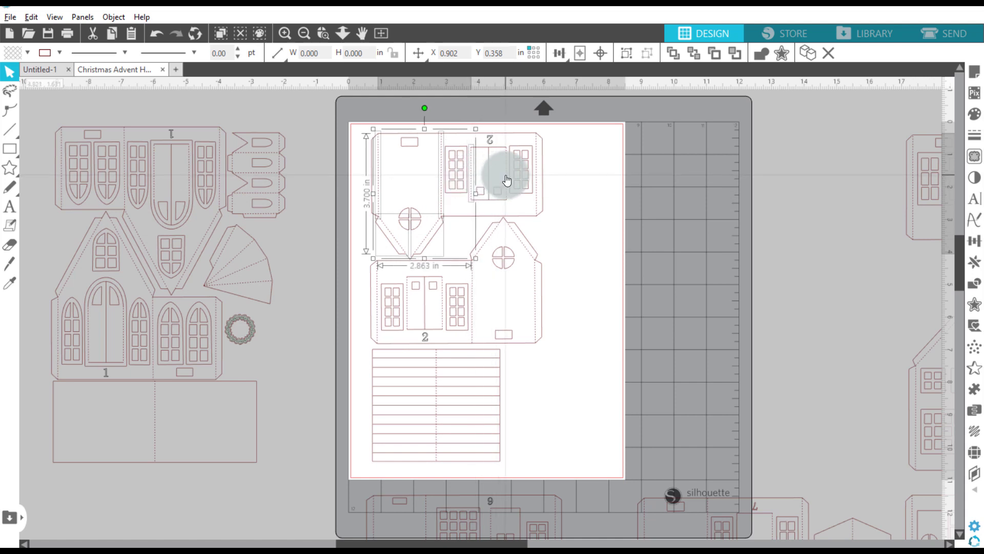
shift+click(537, 207)
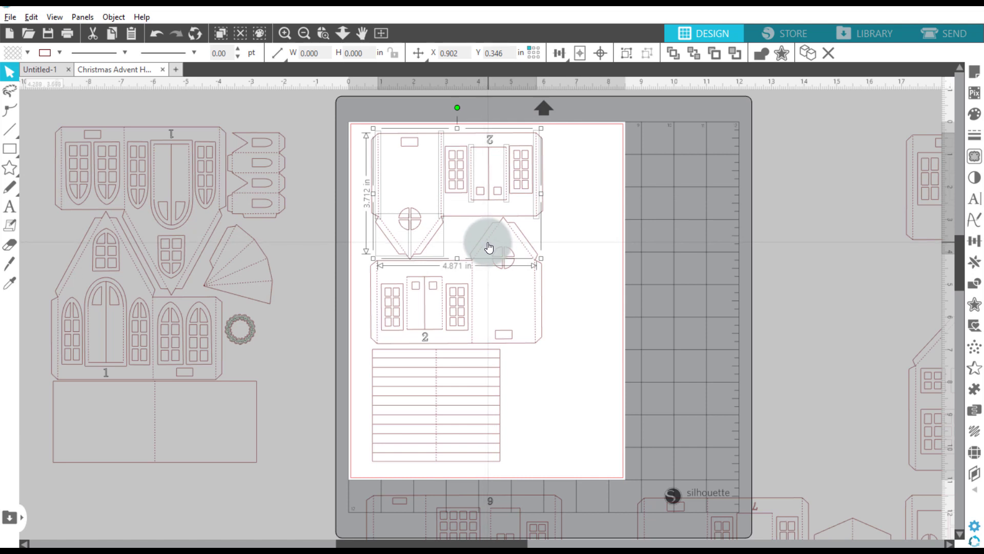
Step: Add the dashed lines of House 2's lower wall piece and the roof's centre fold to the selection, and group them all
shift+click(521, 245)
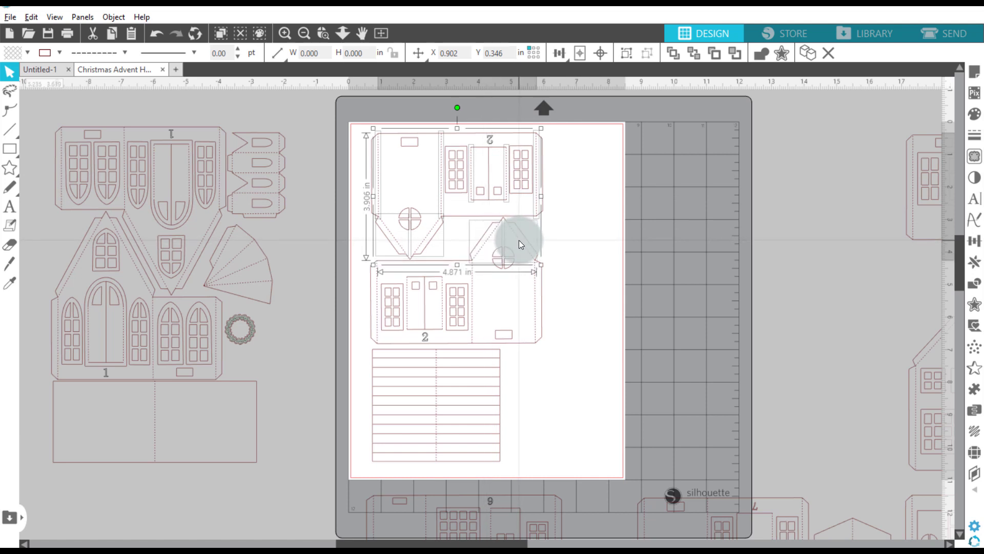
shift+click(533, 288)
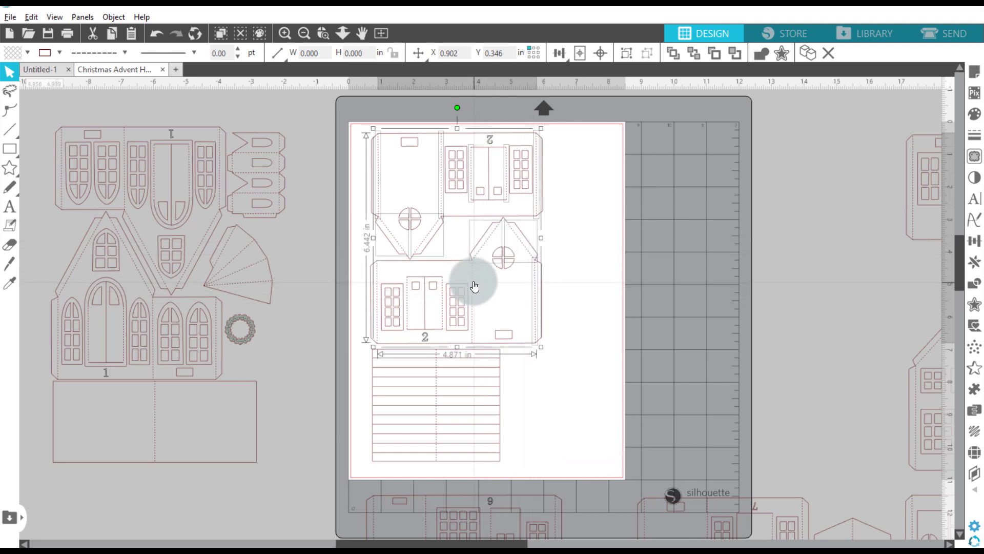
shift+click(470, 282)
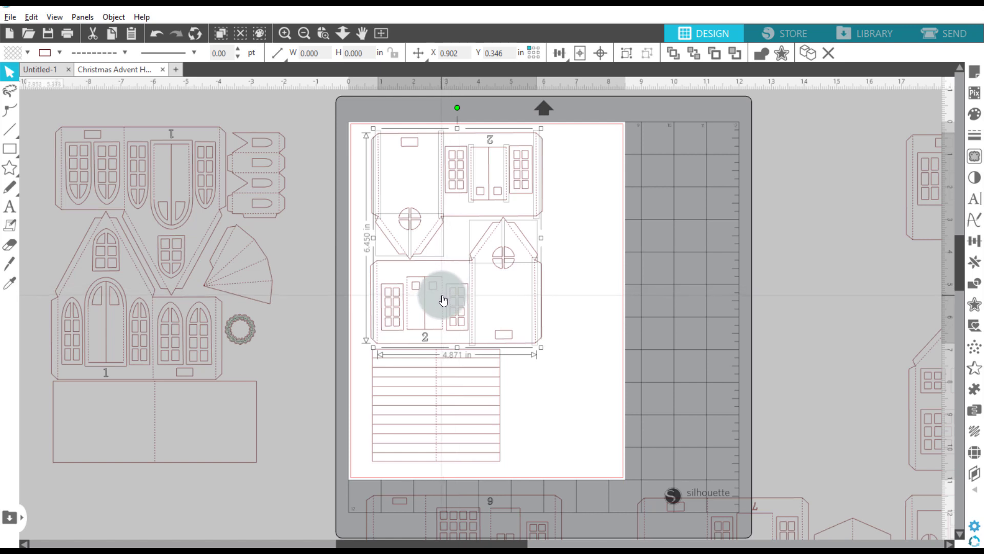
shift+click(442, 296)
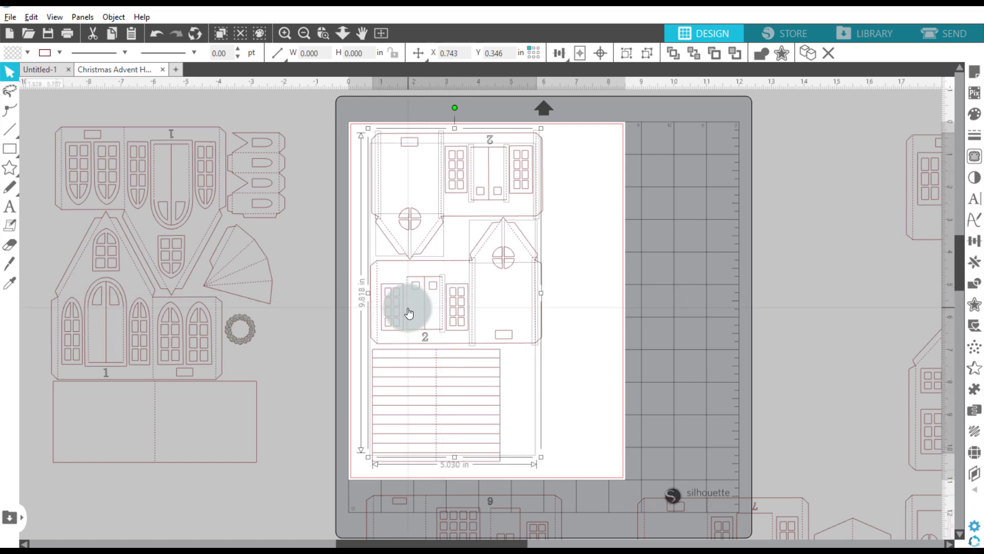
shift+click(411, 325)
shift+click(408, 315)
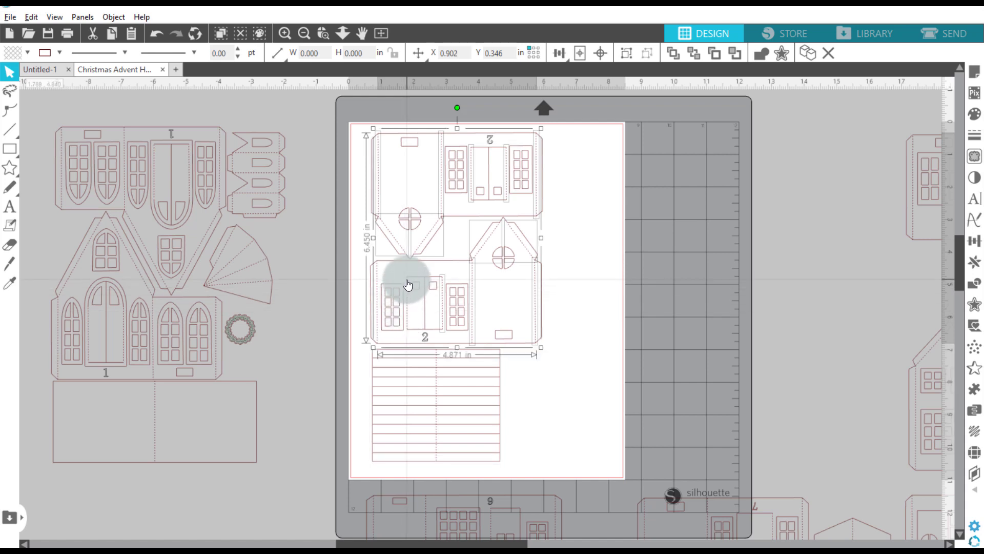
shift+click(437, 369)
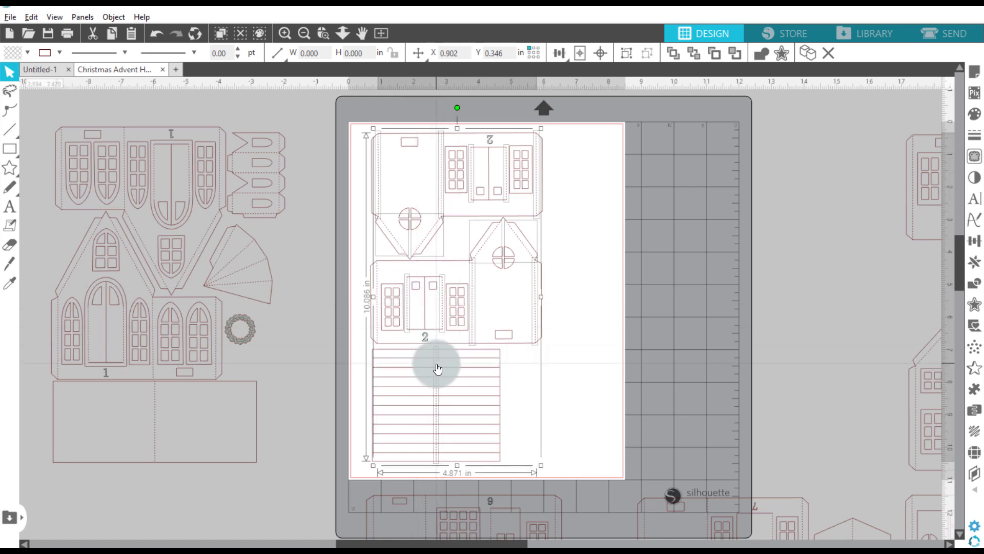
key(i)
key(v)
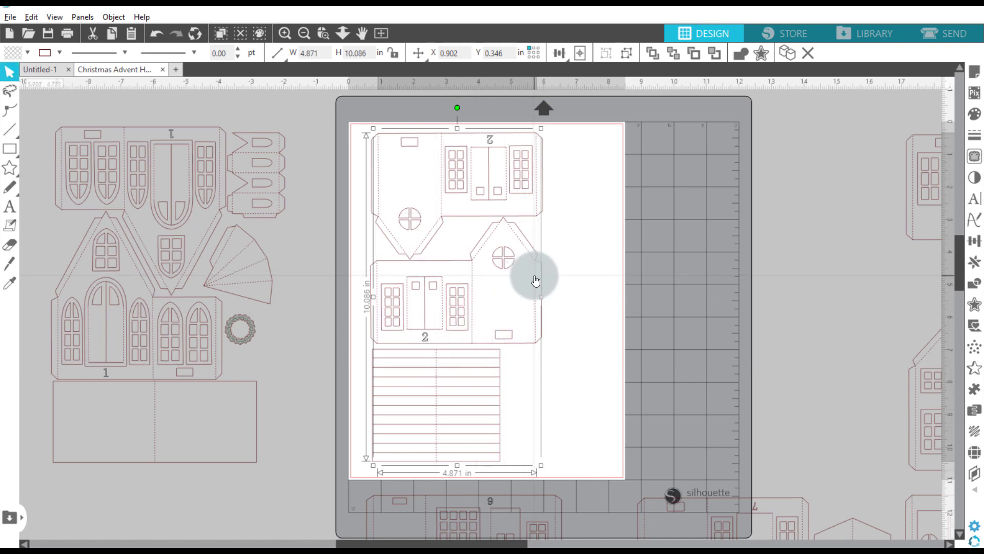
Step: Check the dashed-line group by moving it aside and undoing that, and add the missed line at the lower wall's outer tab to the group
drag(545, 276, 743, 281)
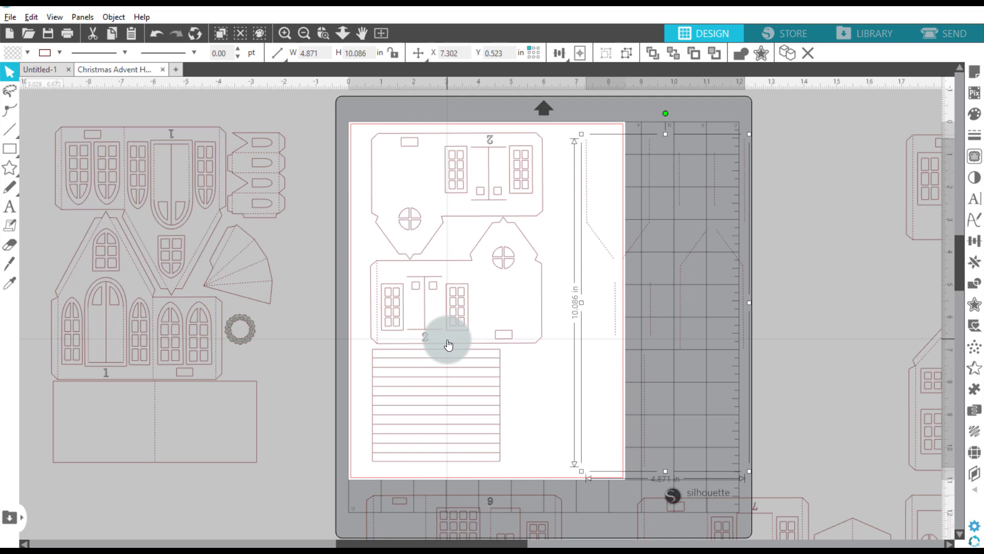
key(ctrl+z)
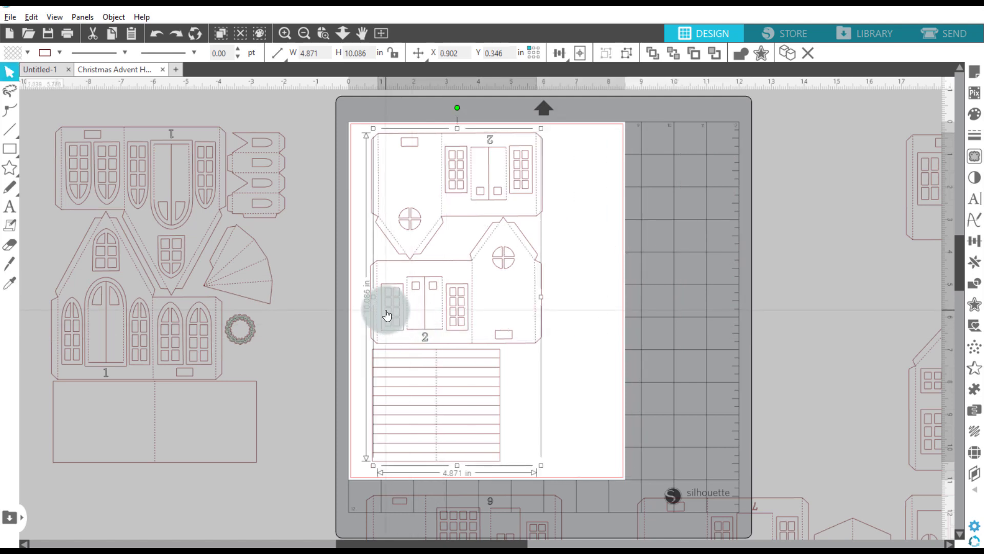
click(378, 327)
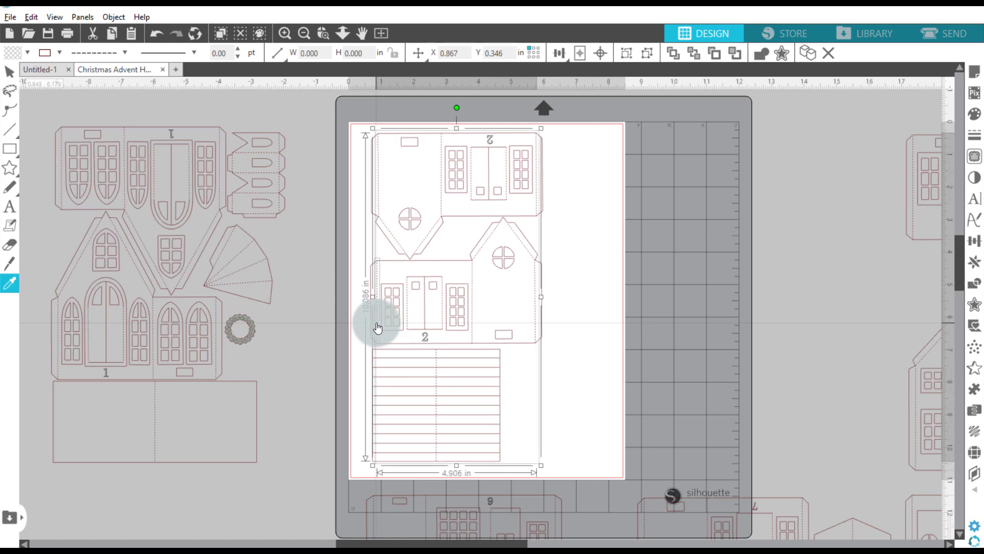
click(377, 324)
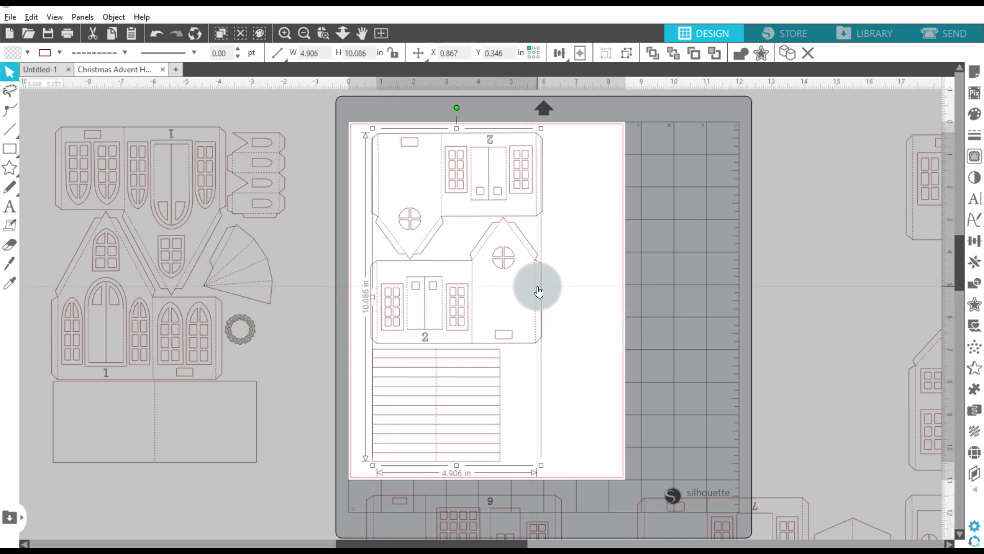
Step: Check the expanded dashed-line group by moving it off the page, undo the move and clear the selection
drag(534, 293, 781, 298)
key(ctrl+z)
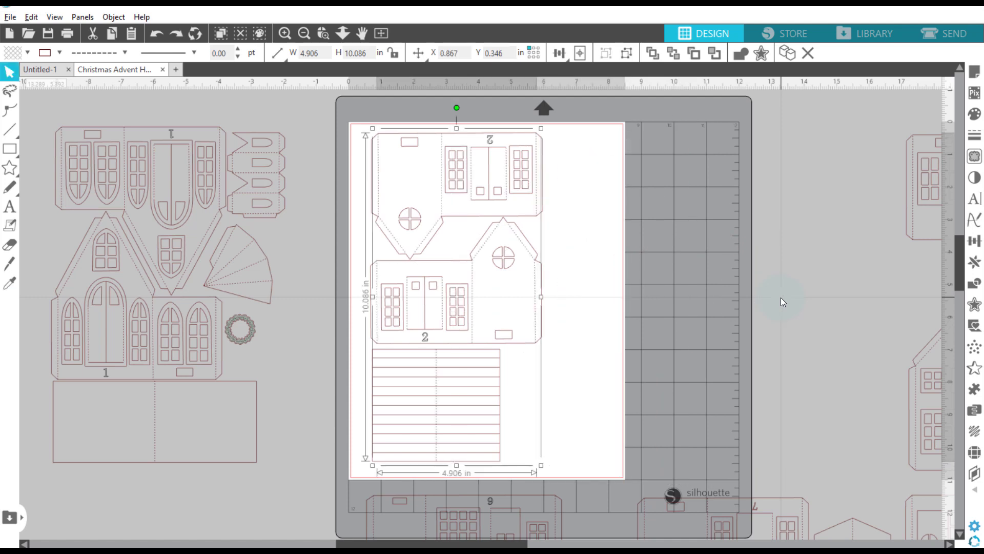
click(589, 275)
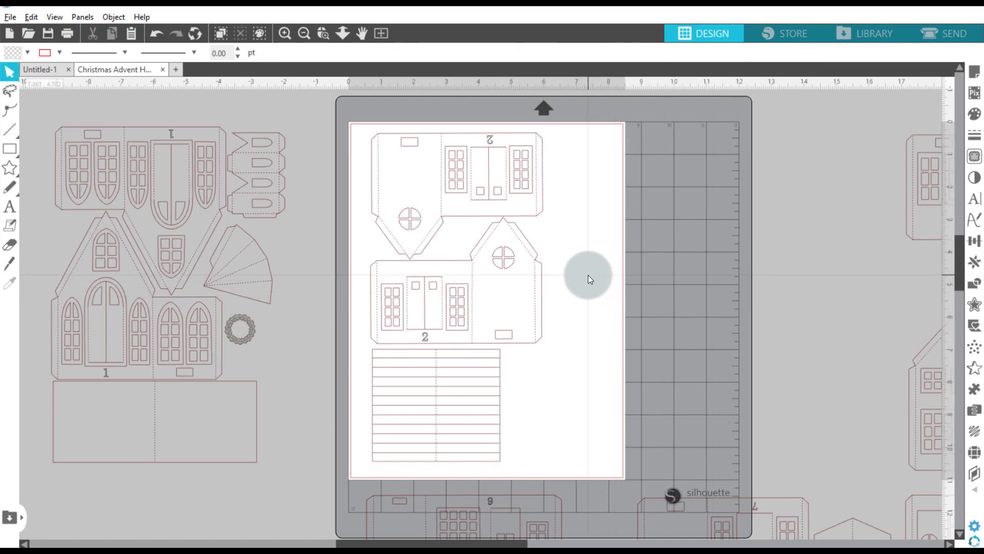
Step: Group House 2's remaining outlines, window panes, door lines and numerals, check the group by moving it off the page, and undo the move
drag(353, 106, 551, 469)
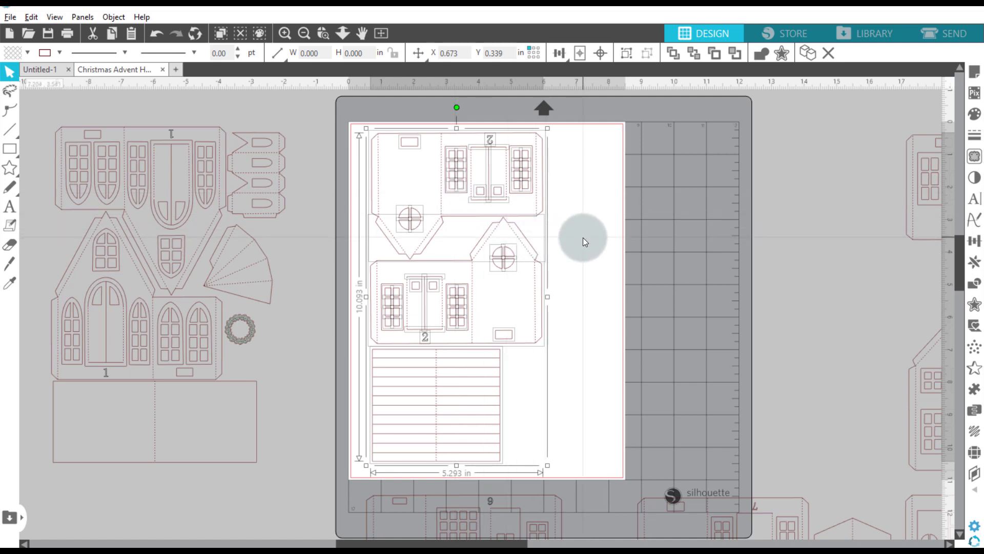
key(i)
key(v)
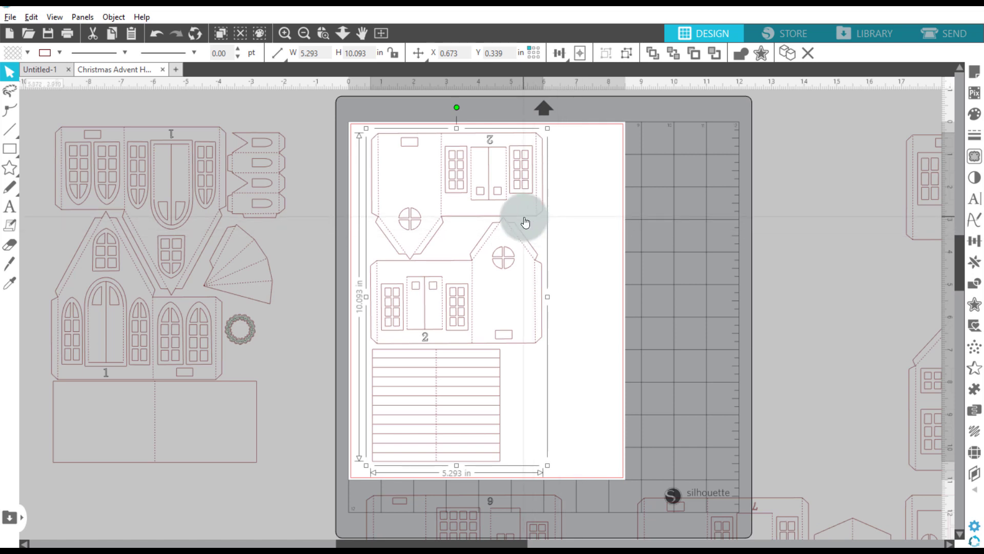
drag(527, 221, 790, 226)
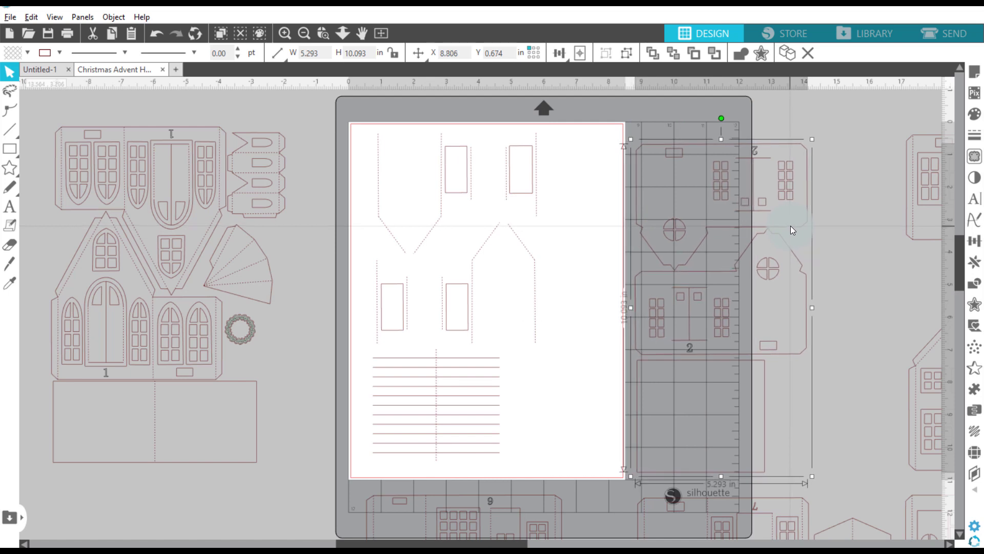
key(ctrl+z)
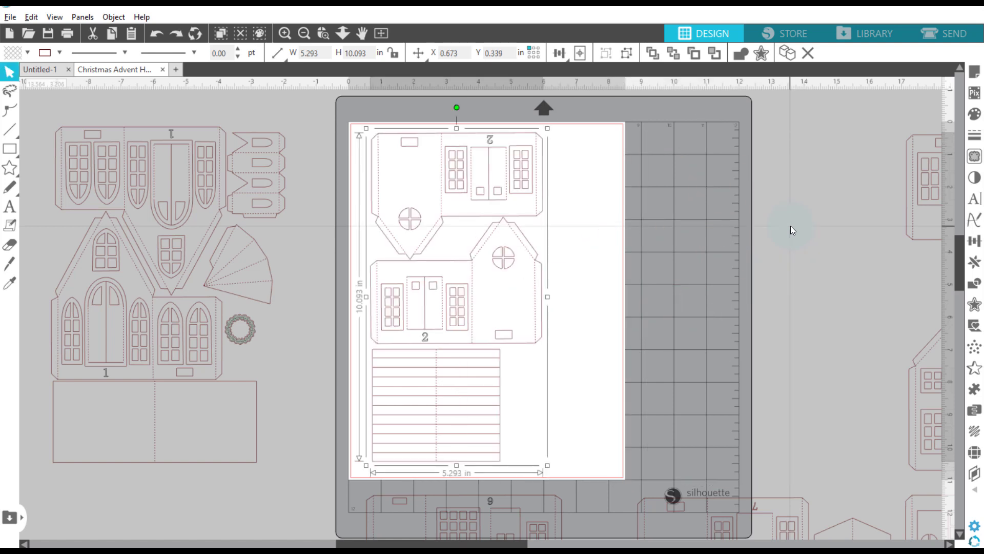